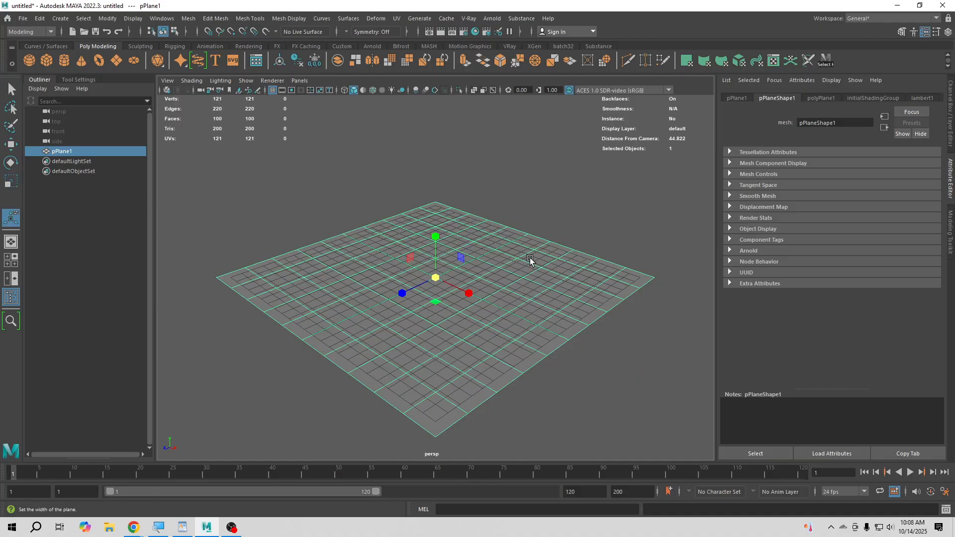
# - Set the plane's subdivisions to 1 in both width and height
pyautogui.click(601, 306)
pyautogui.moveTo(601, 306); pyautogui.dragTo(476, 308, button='middle')
pyautogui.click(601, 314)
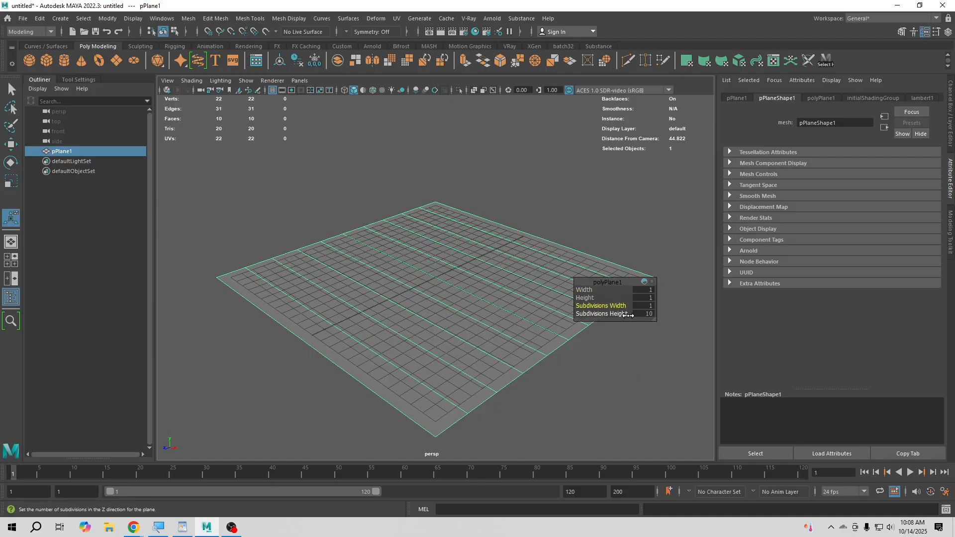
pyautogui.moveTo(601, 314); pyautogui.dragTo(341, 298, button='middle')
# - Try to extrude the plane's back edge upward by about 17.2 units in smooth preview, and undo it
pyautogui.moveTo(444, 249); pyautogui.dragTo(513, 230, button='right')
pyautogui.click(513, 230)
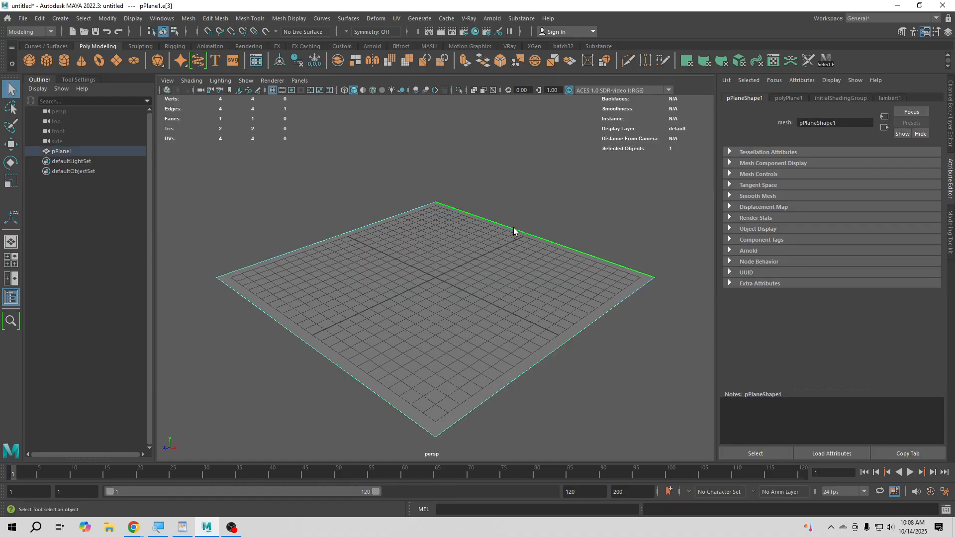
pyautogui.press('w')
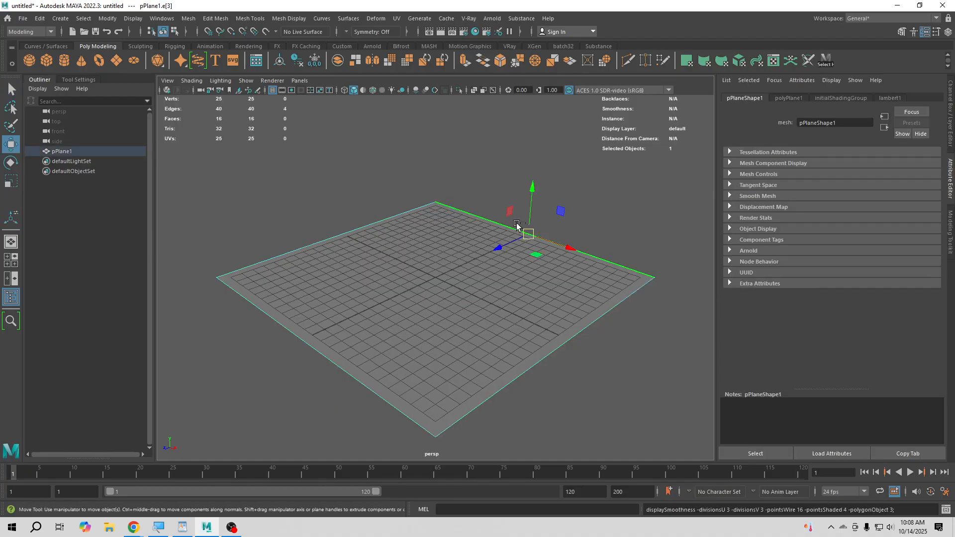
pyautogui.keyDown('shift'); pyautogui.moveTo(529, 199); pyautogui.dragTo(500, 2); pyautogui.keyUp('shift')
pyautogui.hotkey('ctrl', 'z')
pyautogui.hotkey('ctrl', 'z')
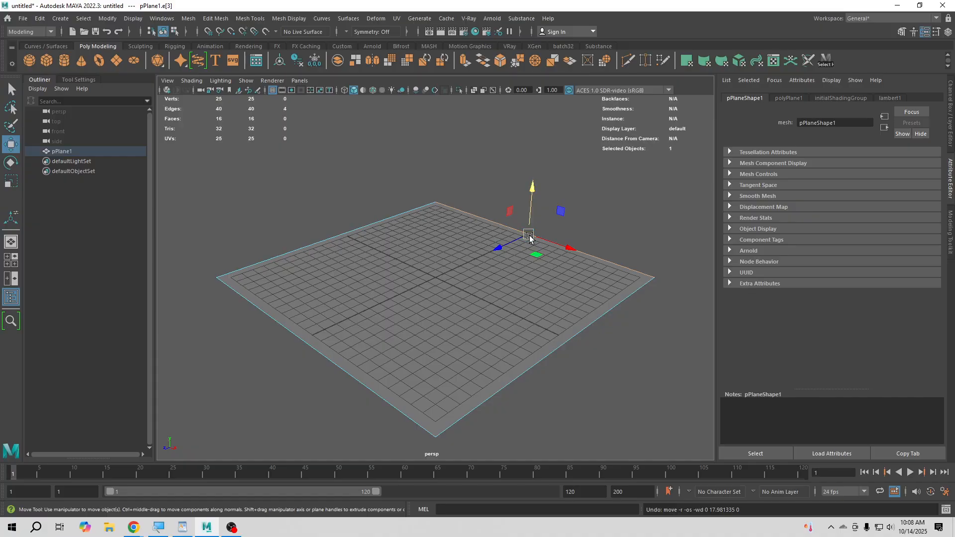
pyautogui.keyDown('shift'); pyautogui.moveTo(533, 205); pyautogui.dragTo(544, 3); pyautogui.keyUp('shift')
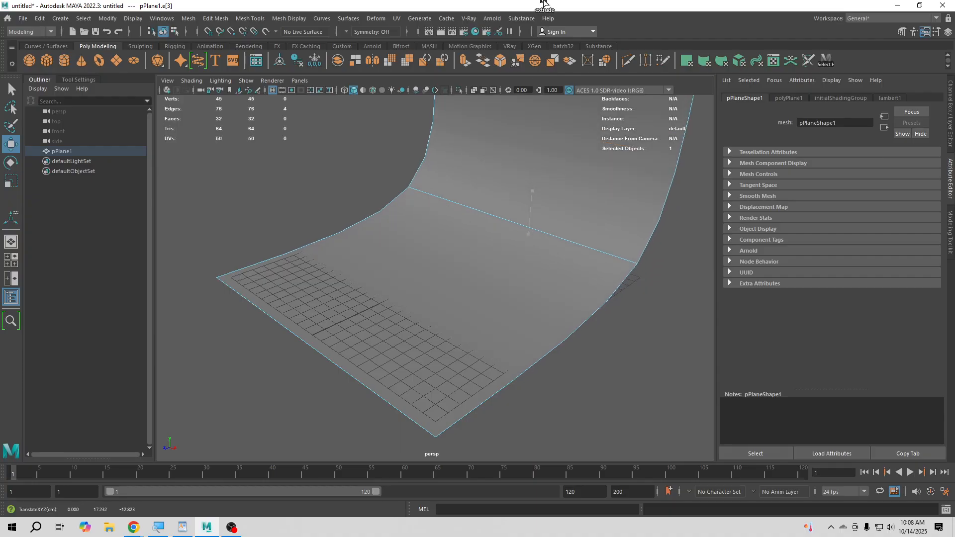
pyautogui.scroll(-5, 527, 224)
pyautogui.keyDown('alt'); pyautogui.moveTo(437, 275); pyautogui.dragTo(575, 277); pyautogui.keyUp('alt')
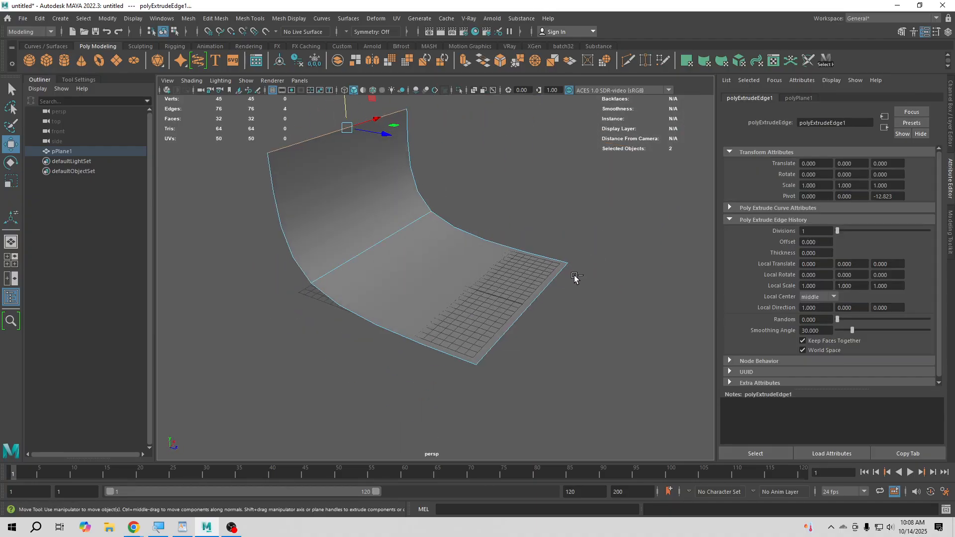
pyautogui.hotkey('ctrl', 'z')
pyautogui.hotkey('ctrl', 'z')
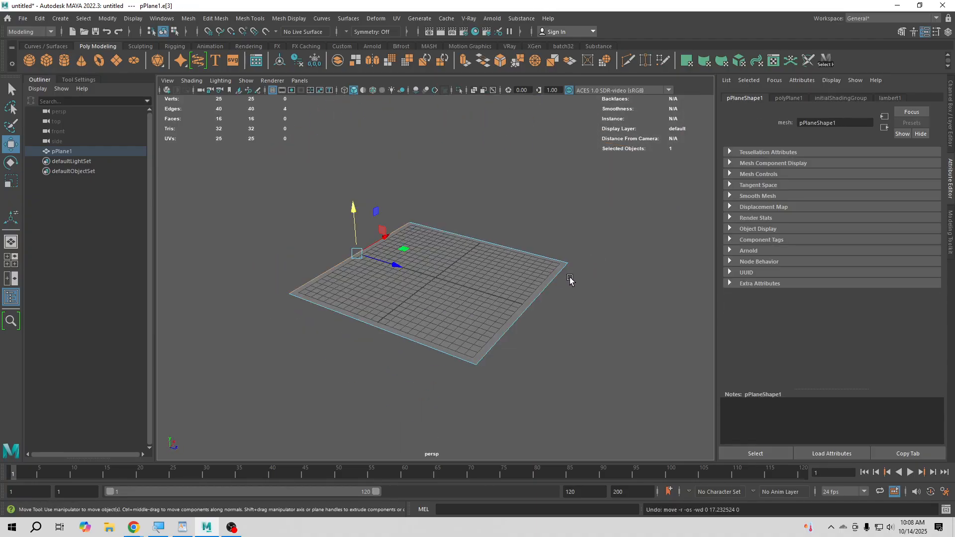
# - Extrude the plane's back edge upward by about 23.7 units and turn off smooth preview
pyautogui.moveTo(451, 266); pyautogui.dragTo(497, 238, button='right')
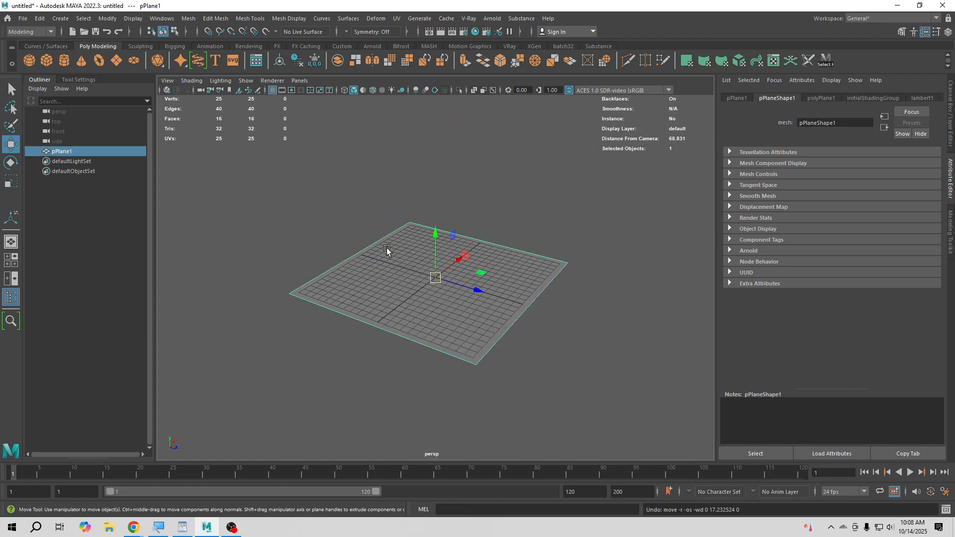
pyautogui.moveTo(386, 248); pyautogui.dragTo(403, 225, button='right')
pyautogui.click(369, 246)
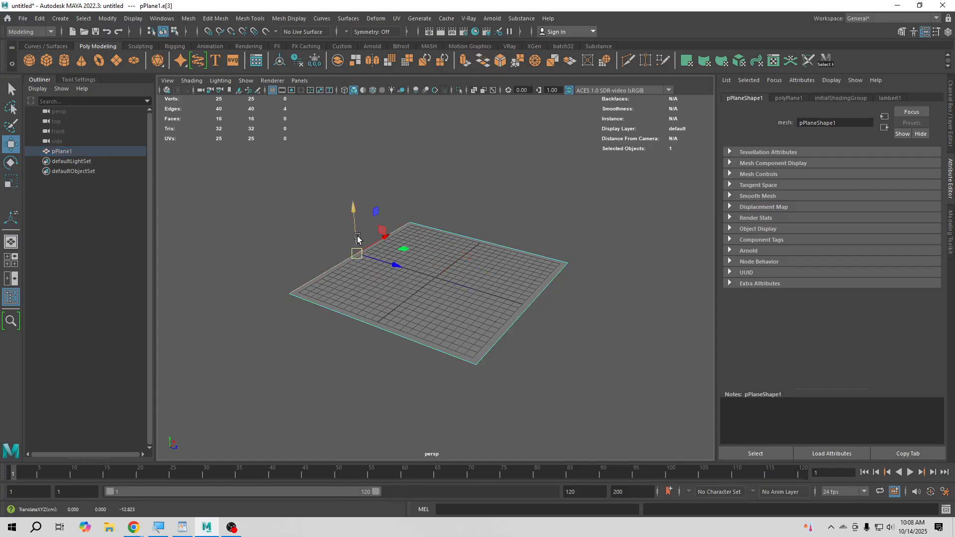
pyautogui.keyDown('shift'); pyautogui.moveTo(355, 232); pyautogui.dragTo(356, 40); pyautogui.keyUp('shift')
pyautogui.press('1')
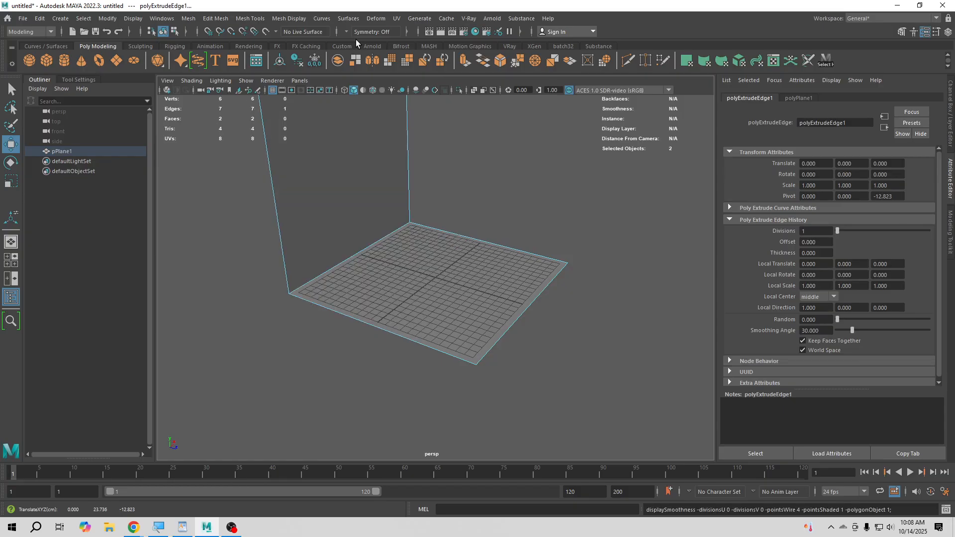
# - Bevel the edge between floor and wall into a wide curve with 10 segments, and return to object mode
pyautogui.keyDown('alt'); pyautogui.moveTo(454, 300); pyautogui.dragTo(456, 352); pyautogui.keyUp('alt')
pyautogui.click(437, 318)
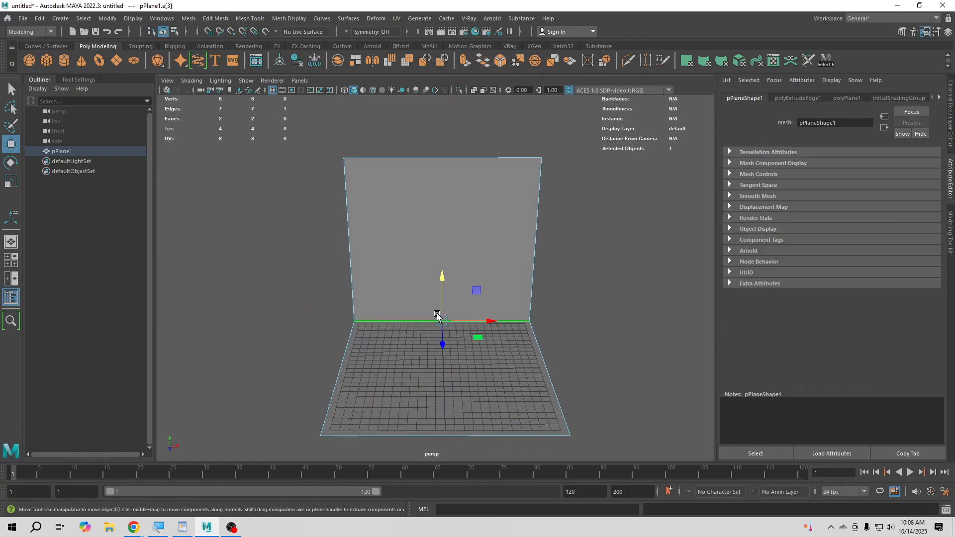
pyautogui.hotkey('ctrl', 'b')
pyautogui.moveTo(592, 298); pyautogui.dragTo(620, 297)
pyautogui.rightClick(452, 239)
pyautogui.click(501, 225)
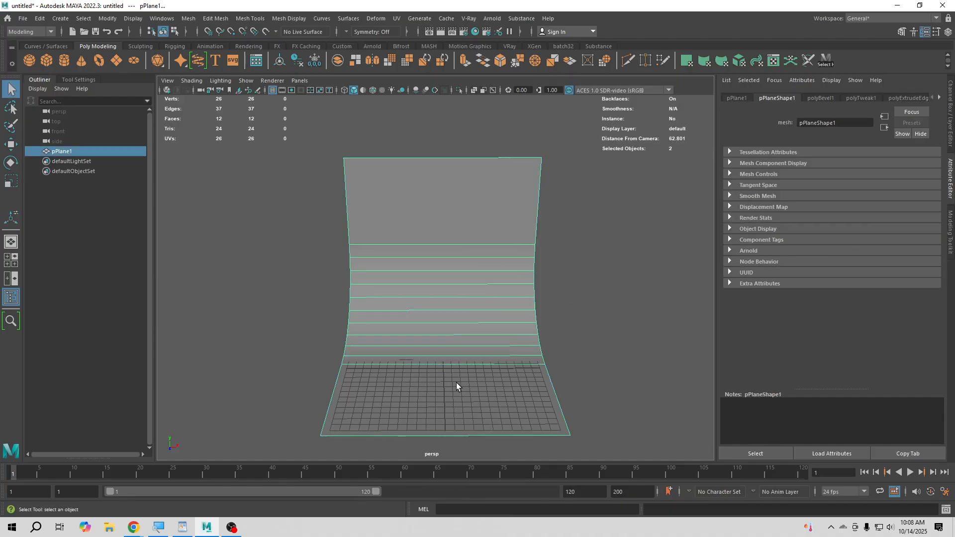
# - Scale the curved backdrop up in width and depth so it extends well beyond the grid
pyautogui.press('r')
pyautogui.moveTo(495, 369); pyautogui.dragTo(552, 366)
pyautogui.moveTo(444, 395); pyautogui.dragTo(449, 431)
pyautogui.keyDown('alt'); pyautogui.moveTo(445, 354); pyautogui.dragTo(542, 354); pyautogui.keyUp('alt')
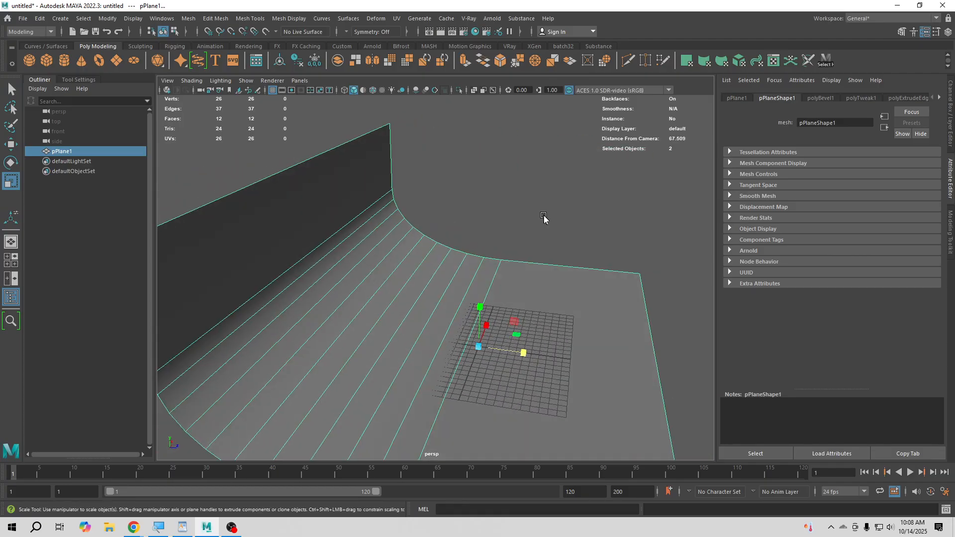
pyautogui.moveTo(543, 216); pyautogui.dragTo(572, 200, button='right')
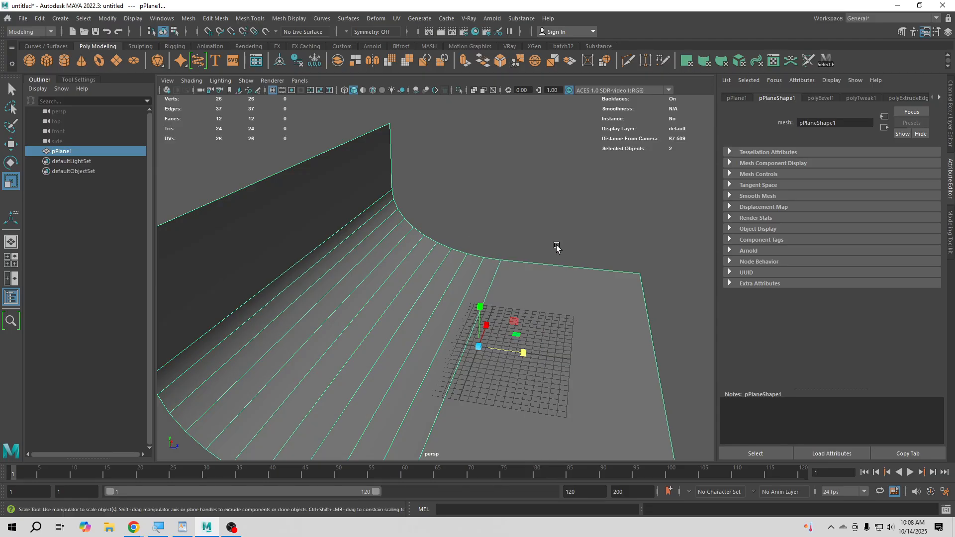
# - Create a polygon sphere, move it to the front of the backdrop floor and enlarge it
pyautogui.click(32, 60)
pyautogui.press('w')
pyautogui.moveTo(495, 352); pyautogui.dragTo(464, 281)
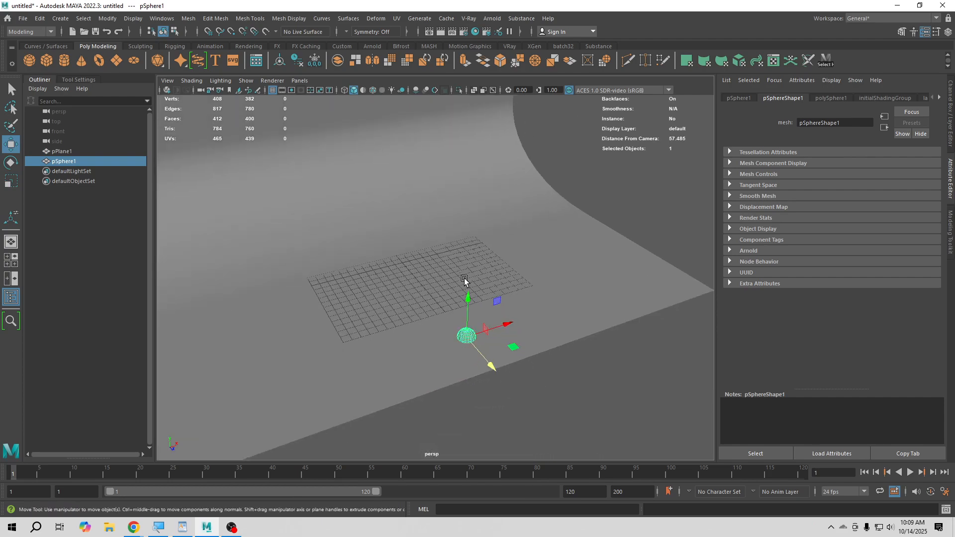
pyautogui.moveTo(471, 317)
pyautogui.mouseDown()
pyautogui.moveTo(468, 298)
pyautogui.moveTo(488, 299)
pyautogui.moveTo(461, 329)
pyautogui.mouseUp()
pyautogui.press('r')
pyautogui.press('w')
# - Duplicate the sphere onto the grid, scale the copy to about 1.8, and clone it to the grid's opposite side
pyautogui.keyDown('alt'); pyautogui.moveTo(426, 325); pyautogui.dragTo(486, 388, button='middle'); pyautogui.keyUp('alt')
pyautogui.scroll(2, 486, 371)
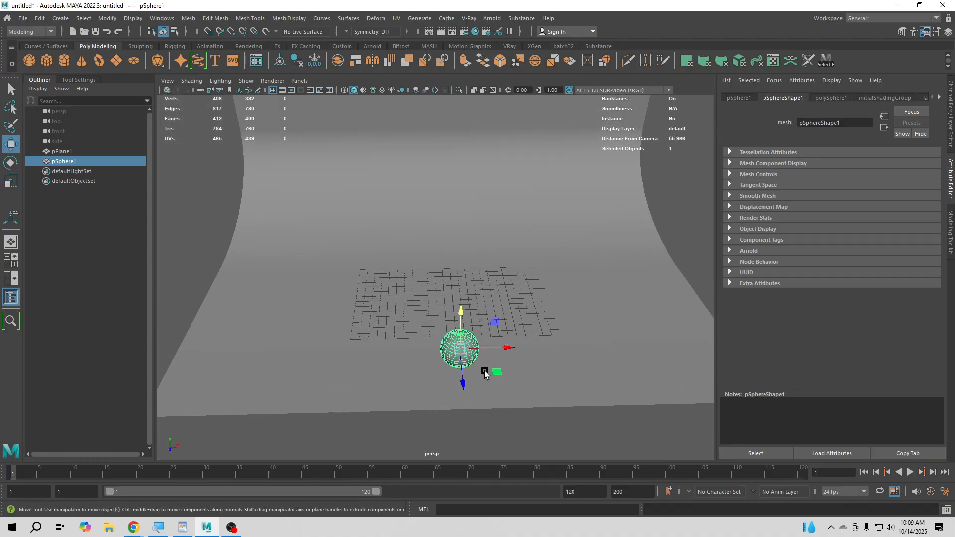
pyautogui.moveTo(510, 417)
pyautogui.keyDown('shift'); pyautogui.mouseDown()
pyautogui.moveTo(547, 324)
pyautogui.moveTo(505, 345)
pyautogui.moveTo(527, 358)
pyautogui.moveTo(536, 344)
pyautogui.mouseUp(); pyautogui.keyUp('shift')
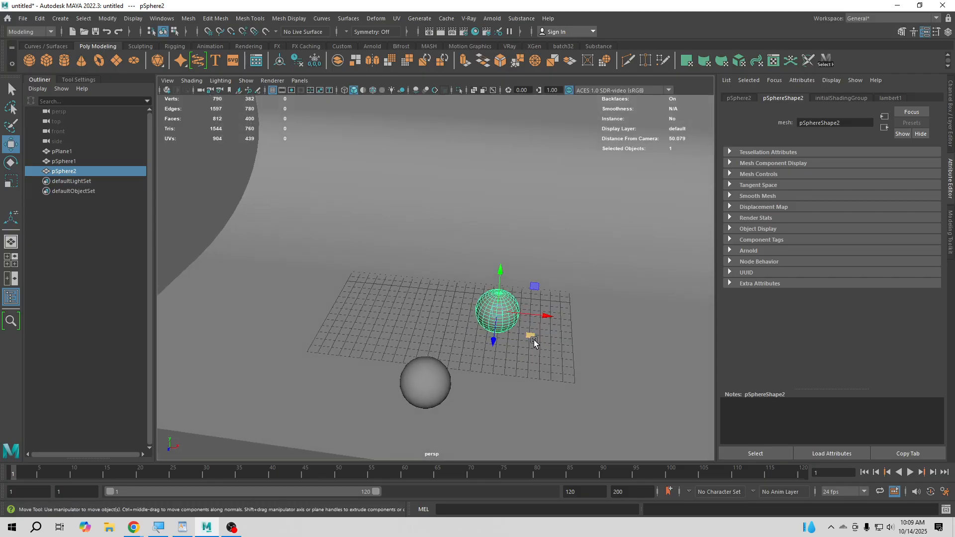
pyautogui.press('r')
pyautogui.moveTo(496, 313); pyautogui.dragTo(494, 331)
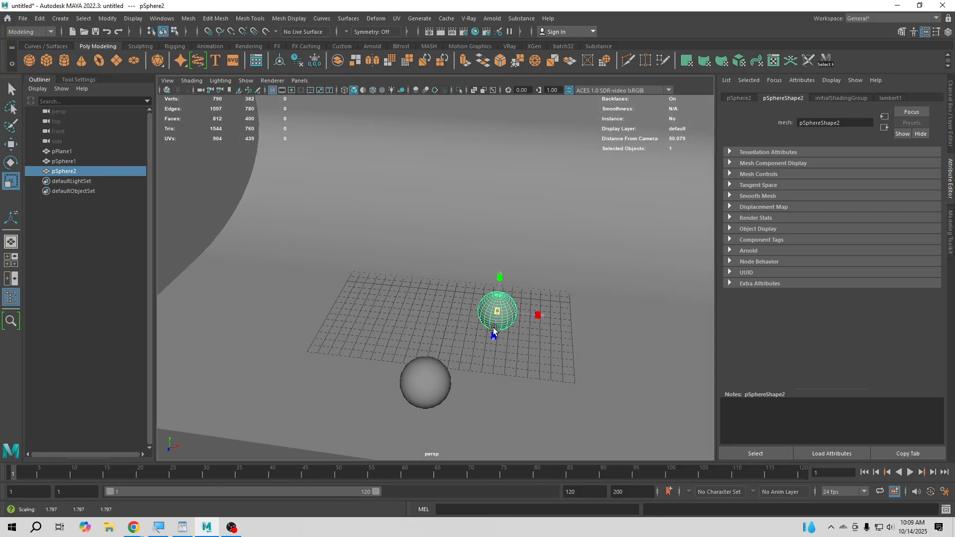
pyautogui.press('w')
pyautogui.moveTo(519, 333); pyautogui.dragTo(530, 348, button='middle')
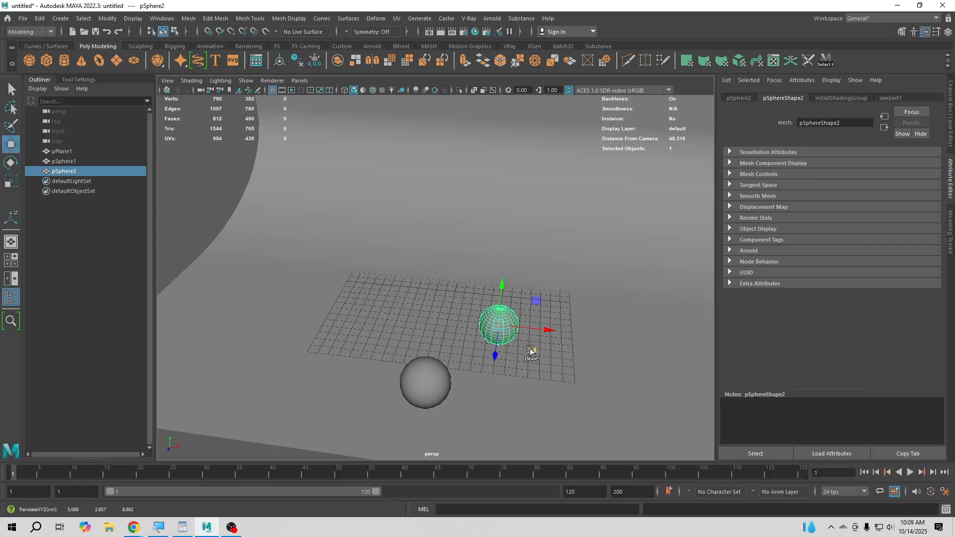
pyautogui.keyDown('shift'); pyautogui.moveTo(531, 349); pyautogui.dragTo(388, 322); pyautogui.keyUp('shift')
pyautogui.keyDown('alt'); pyautogui.moveTo(341, 340); pyautogui.dragTo(418, 334); pyautogui.keyUp('alt')
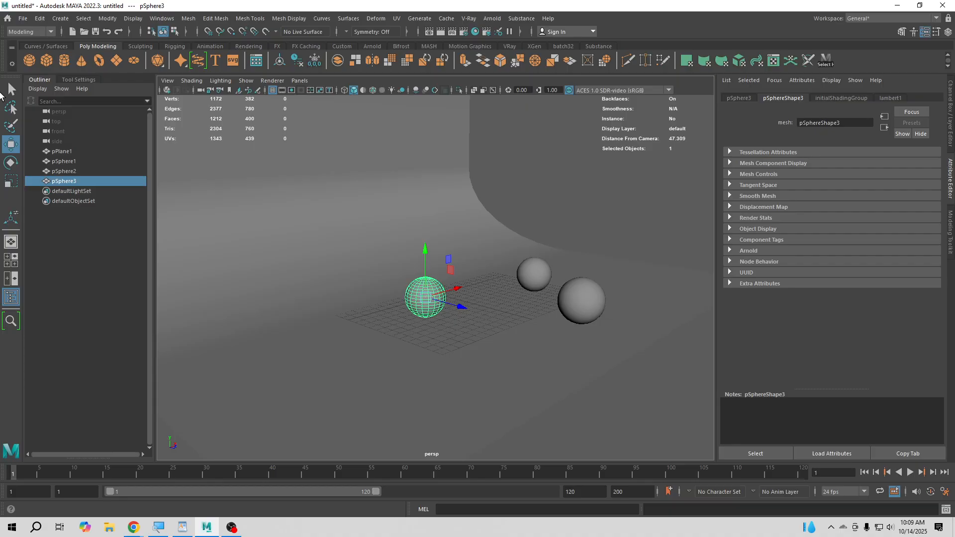
# - Toggle Interactive Creation for polygon primitives
pyautogui.click(60, 19)
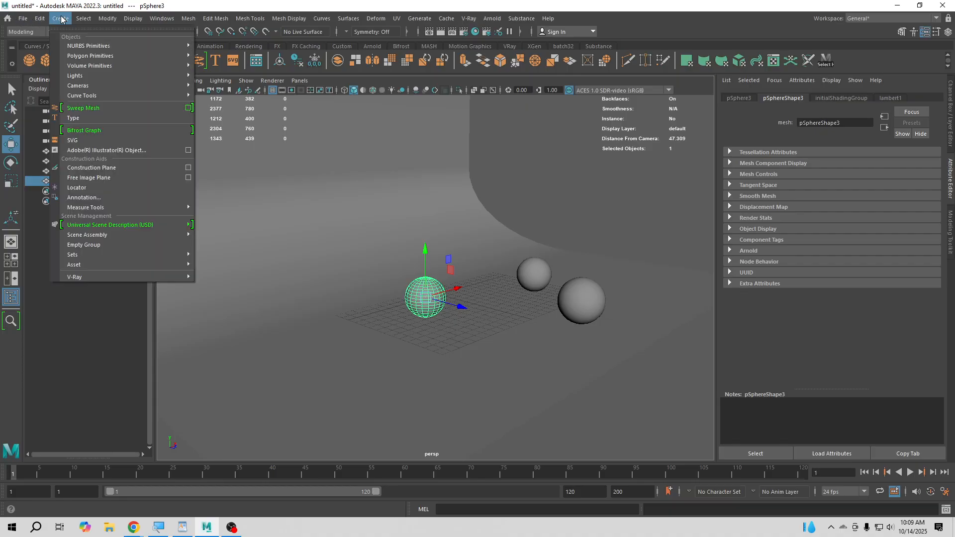
pyautogui.moveTo(102, 56)
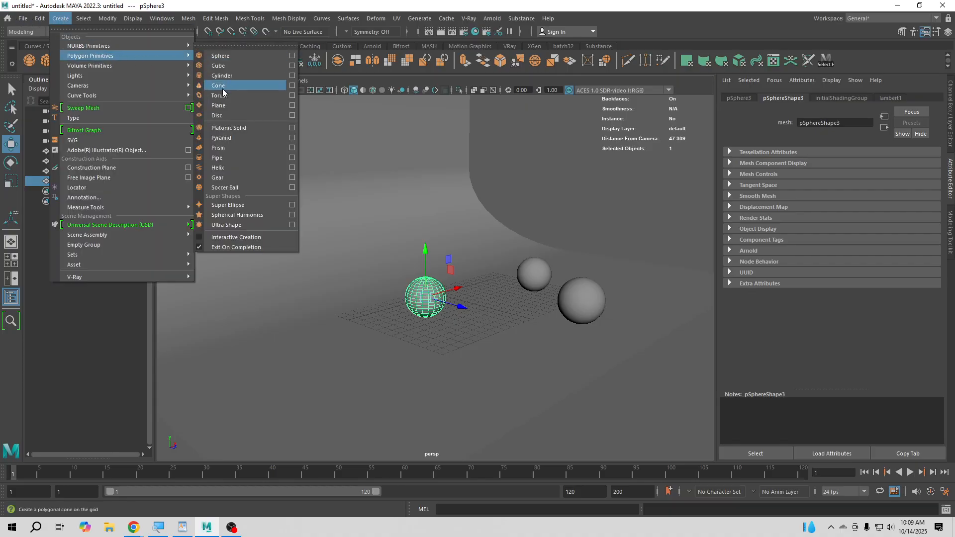
pyautogui.click(199, 242)
# - Duplicate the third sphere back toward the backdrop's curve and raise the copy well above the floor
pyautogui.moveTo(512, 346)
pyautogui.keyDown('alt'); pyautogui.mouseDown()
pyautogui.moveTo(476, 356)
pyautogui.moveTo(535, 315)
pyautogui.moveTo(482, 293)
pyautogui.moveTo(495, 334)
pyautogui.moveTo(548, 149)
pyautogui.mouseUp(); pyautogui.keyUp('alt')
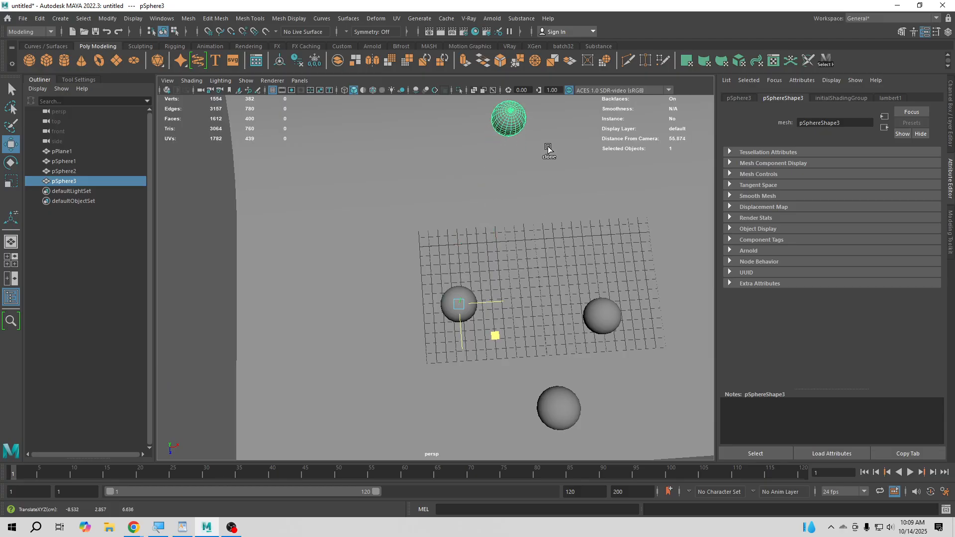
pyautogui.moveTo(438, 269)
pyautogui.keyDown('alt'); pyautogui.mouseDown()
pyautogui.moveTo(550, 194)
pyautogui.moveTo(570, 193)
pyautogui.mouseUp(); pyautogui.keyUp('alt')
pyautogui.keyDown('alt'); pyautogui.moveTo(363, 238); pyautogui.dragTo(427, 294, button='middle'); pyautogui.keyUp('alt')
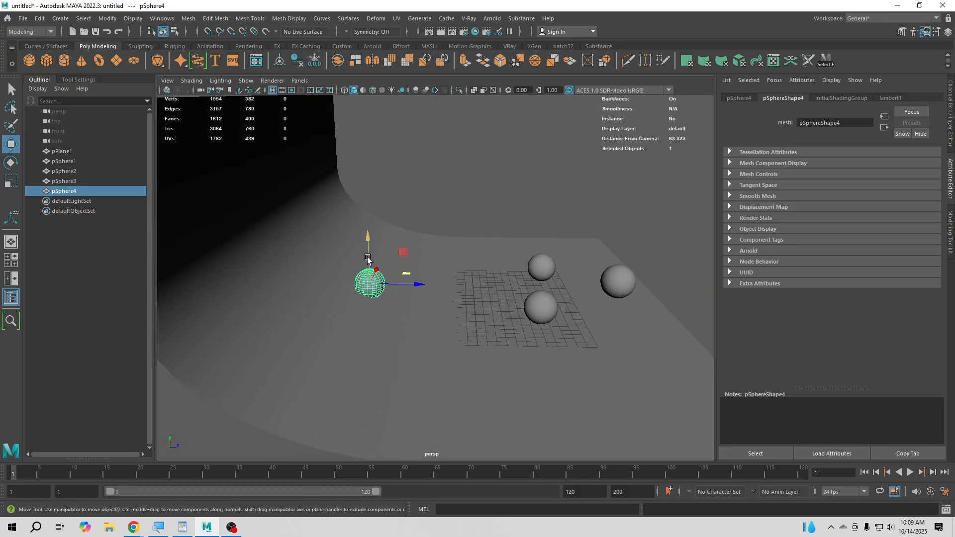
pyautogui.moveTo(367, 259); pyautogui.dragTo(365, 189)
# - Select the three spheres near the floor and raise them together to float above the grid
pyautogui.click(619, 281)
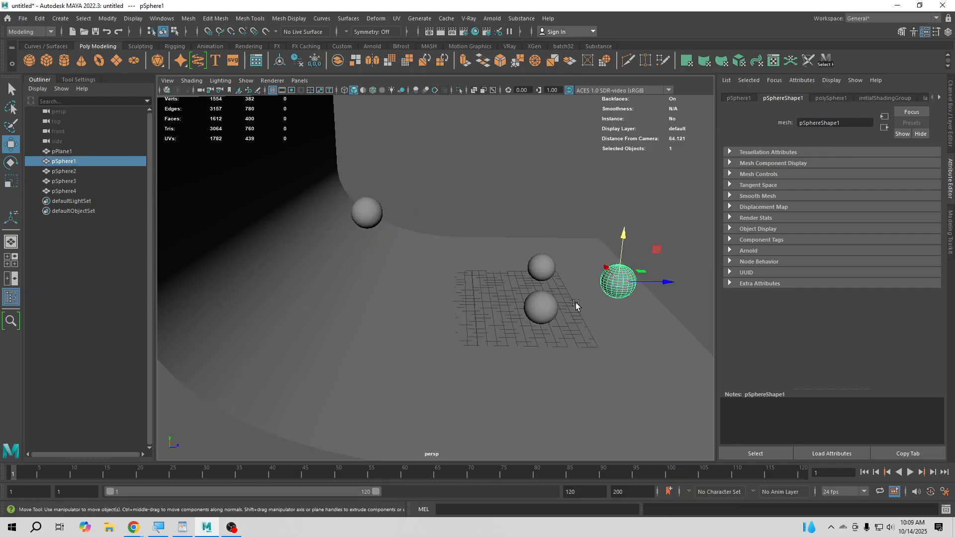
pyautogui.keyDown('shift'); pyautogui.click(547, 309); pyautogui.keyUp('shift')
pyautogui.keyDown('shift'); pyautogui.click(534, 264); pyautogui.keyUp('shift')
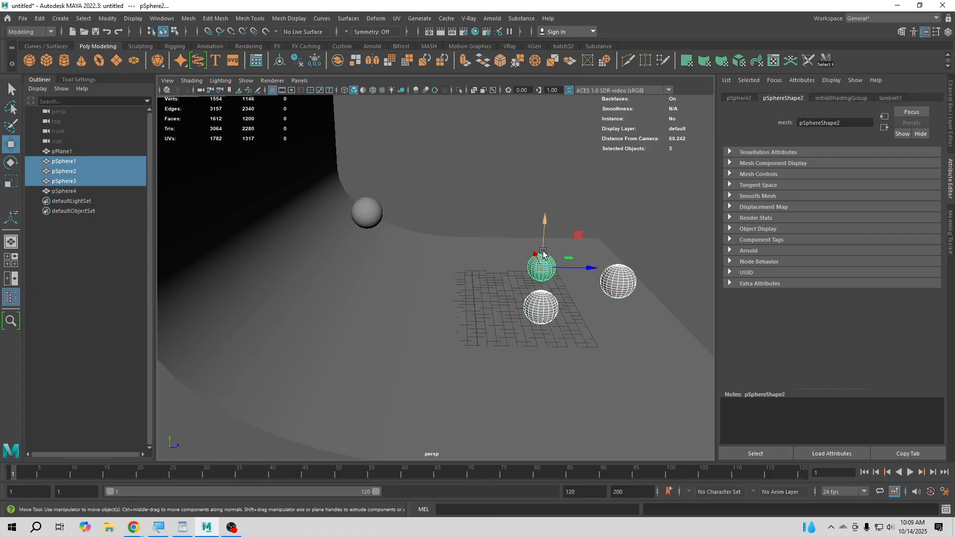
pyautogui.moveTo(543, 254)
pyautogui.mouseDown()
pyautogui.moveTo(463, 211)
pyautogui.moveTo(331, 216)
pyautogui.moveTo(356, 218)
pyautogui.moveTo(273, 297)
pyautogui.moveTo(495, 204)
pyautogui.moveTo(390, 222)
pyautogui.moveTo(551, 307)
pyautogui.moveTo(463, 342)
pyautogui.moveTo(376, 321)
pyautogui.moveTo(463, 277)
pyautogui.mouseUp()
# - Duplicate the raised sphere into four more copies spread out in front of the backdrop
pyautogui.click(362, 217)
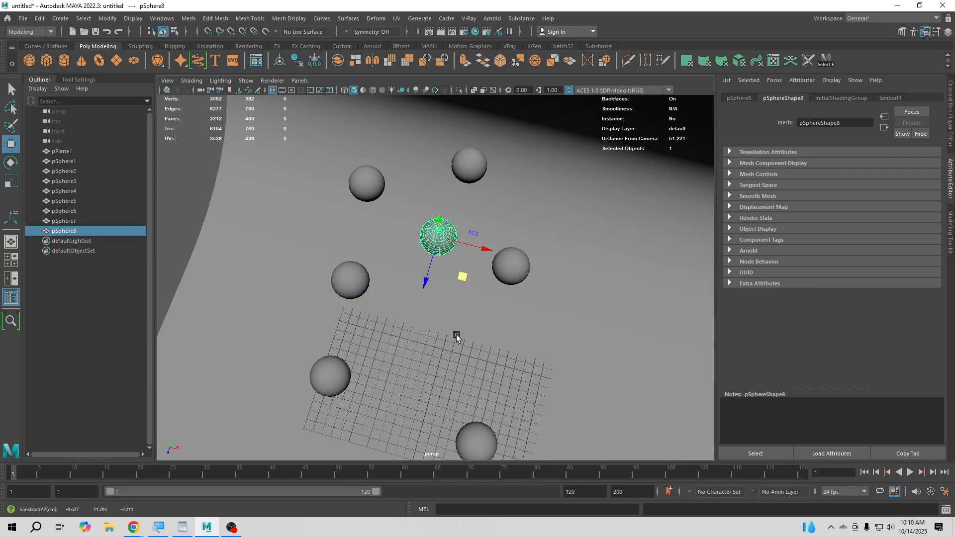
pyautogui.keyDown('alt'); pyautogui.moveTo(457, 337); pyautogui.dragTo(436, 244); pyautogui.keyUp('alt')
pyautogui.scroll(-3, 444, 343)
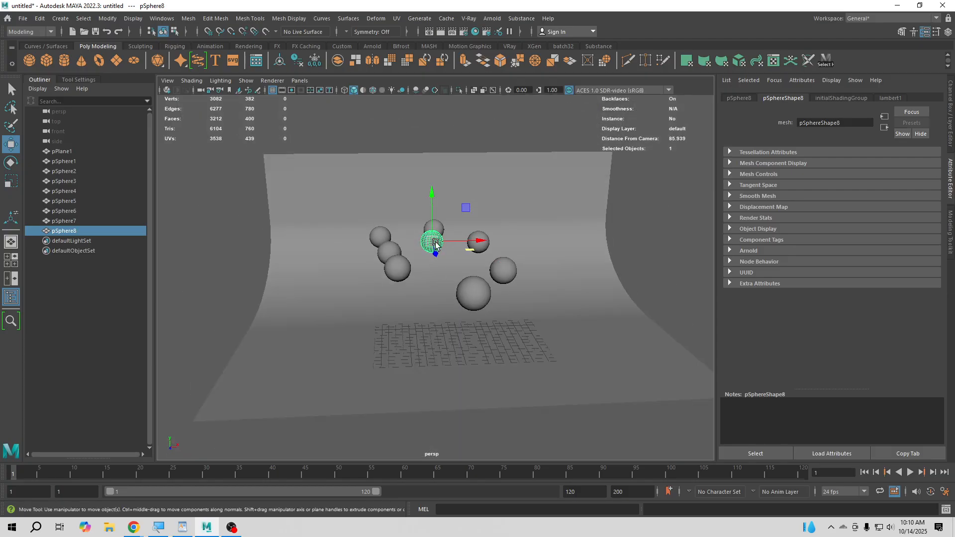
pyautogui.scroll(8, 478, 348)
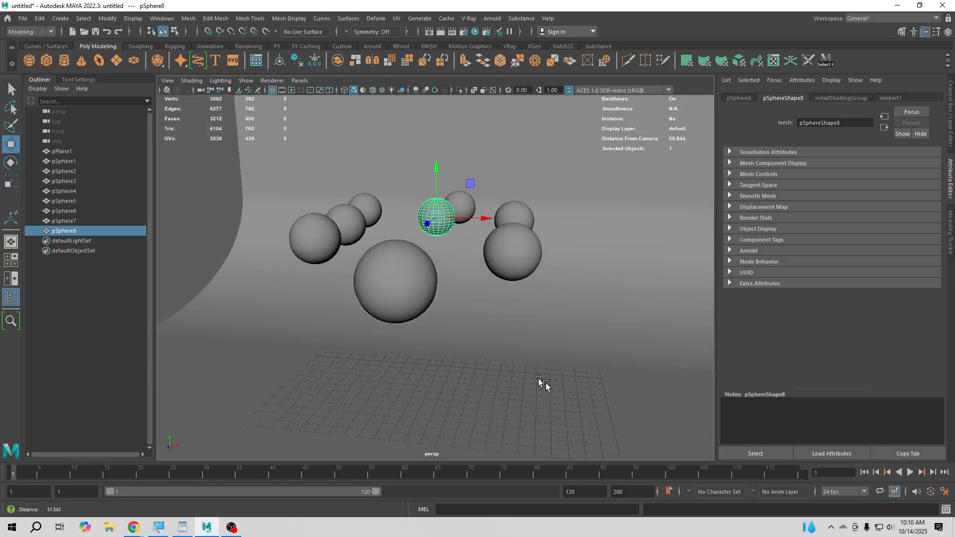
# - Lower the front sphere on the right close to the floor and raise pSphere6 to about 14.4 in Y
pyautogui.scroll(-1, 477, 358)
pyautogui.keyDown('alt'); pyautogui.moveTo(477, 358); pyautogui.dragTo(484, 359); pyautogui.keyUp('alt')
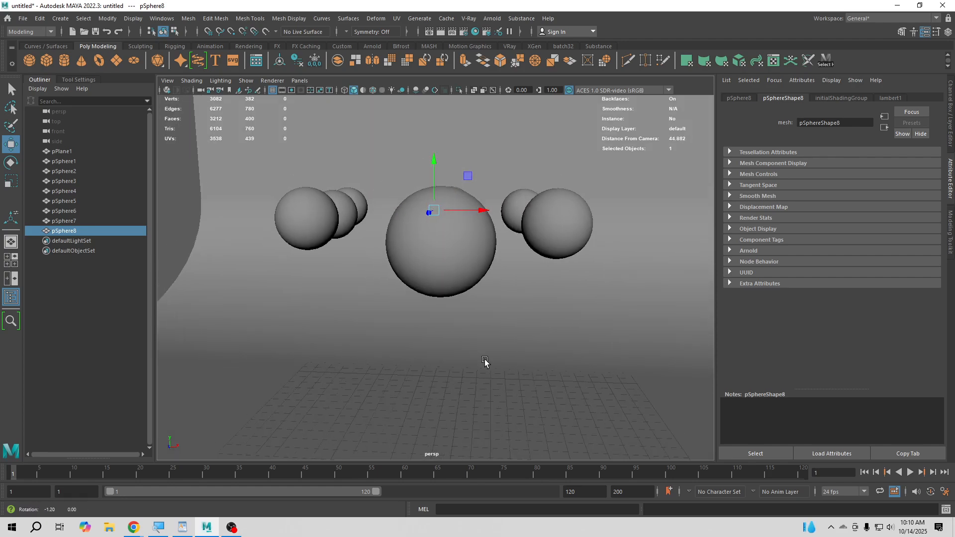
pyautogui.click(564, 219)
pyautogui.moveTo(564, 219); pyautogui.dragTo(578, 305, button='middle')
pyautogui.click(529, 203)
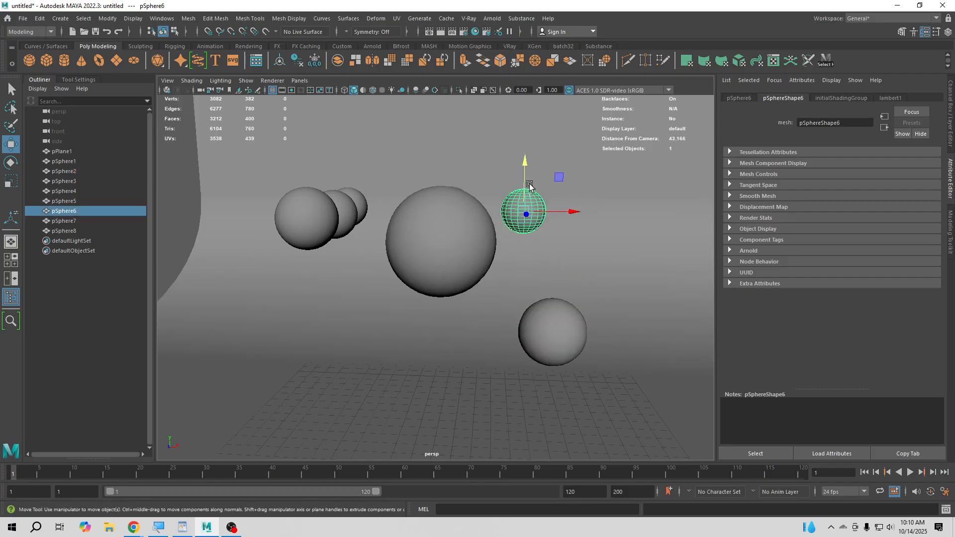
pyautogui.moveTo(518, 225); pyautogui.dragTo(505, 182, button='middle')
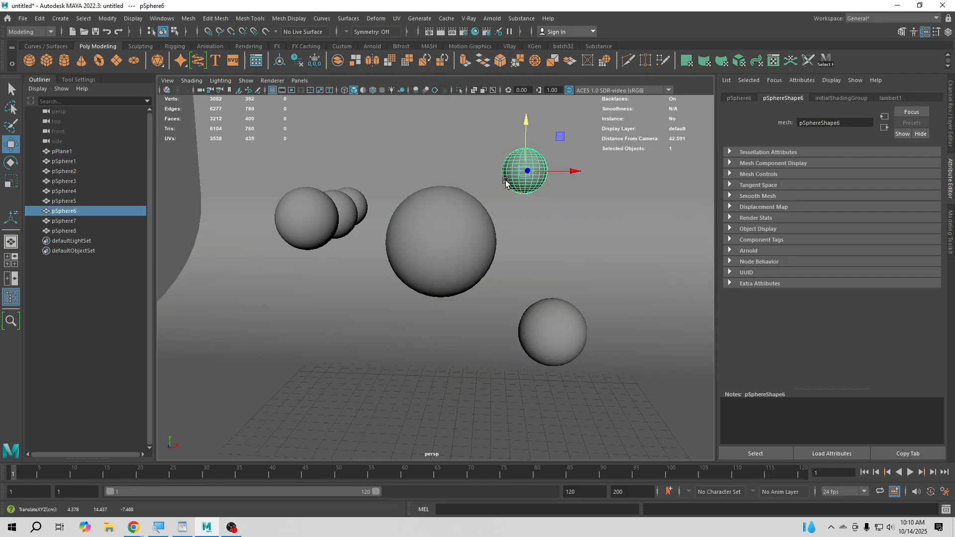
# - Move pSphere8 sideways along X to sit beneath the raised pSphere6, and adjust its height
pyautogui.keyDown('alt'); pyautogui.moveTo(506, 182); pyautogui.dragTo(440, 208); pyautogui.keyUp('alt')
pyautogui.click(445, 207)
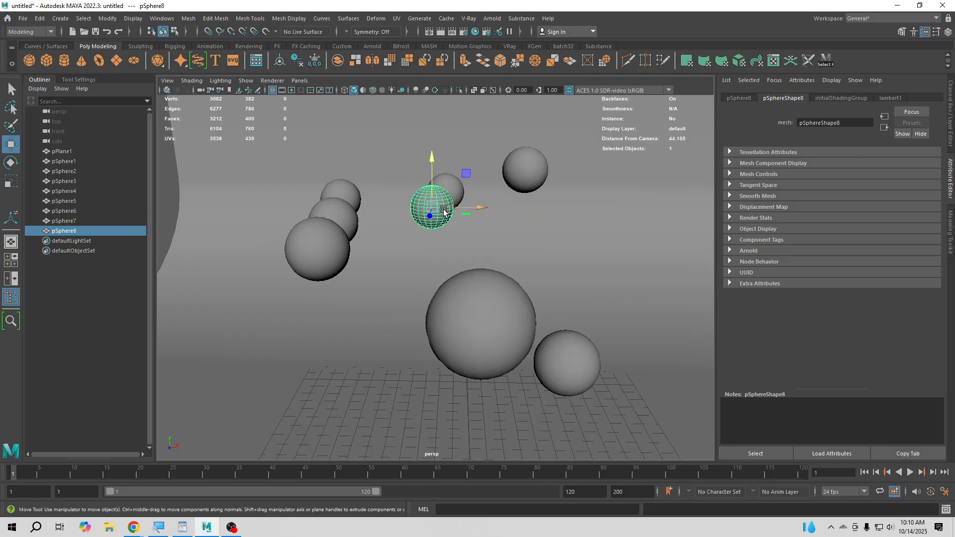
pyautogui.moveTo(445, 212); pyautogui.dragTo(522, 246, button='middle')
pyautogui.moveTo(522, 245)
pyautogui.keyDown('alt'); pyautogui.mouseDown()
pyautogui.moveTo(518, 251)
pyautogui.moveTo(511, 234)
pyautogui.mouseUp(); pyautogui.keyUp('alt')
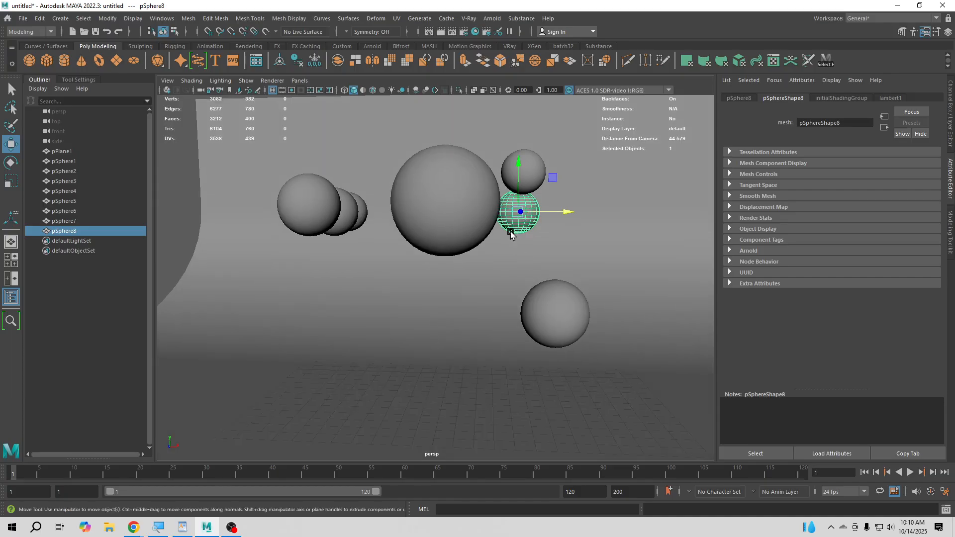
pyautogui.moveTo(515, 196); pyautogui.dragTo(518, 221)
# - Bring pSphere6 forward along Z to about 1.1
pyautogui.keyDown('alt'); pyautogui.moveTo(518, 221); pyautogui.dragTo(541, 256); pyautogui.keyUp('alt')
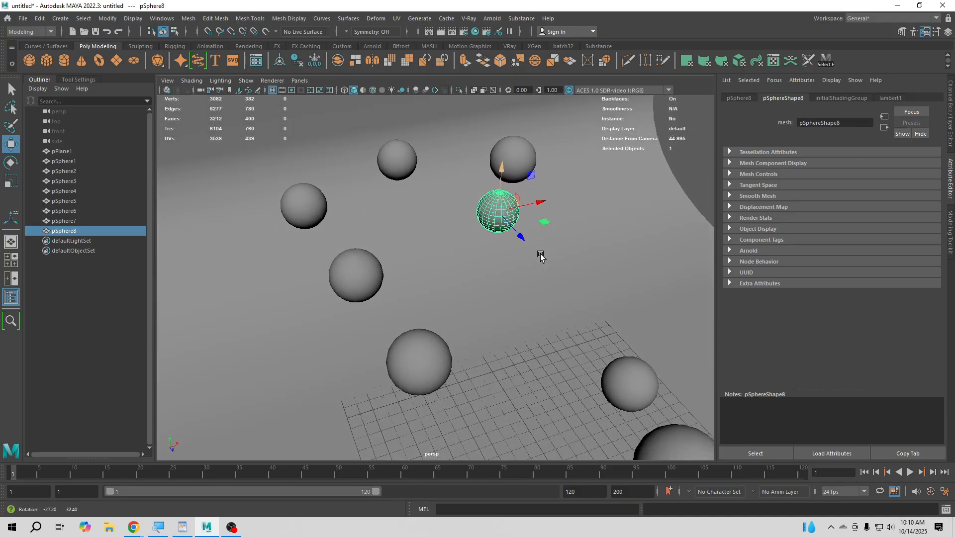
pyautogui.click(513, 156)
pyautogui.moveTo(535, 186); pyautogui.dragTo(599, 243)
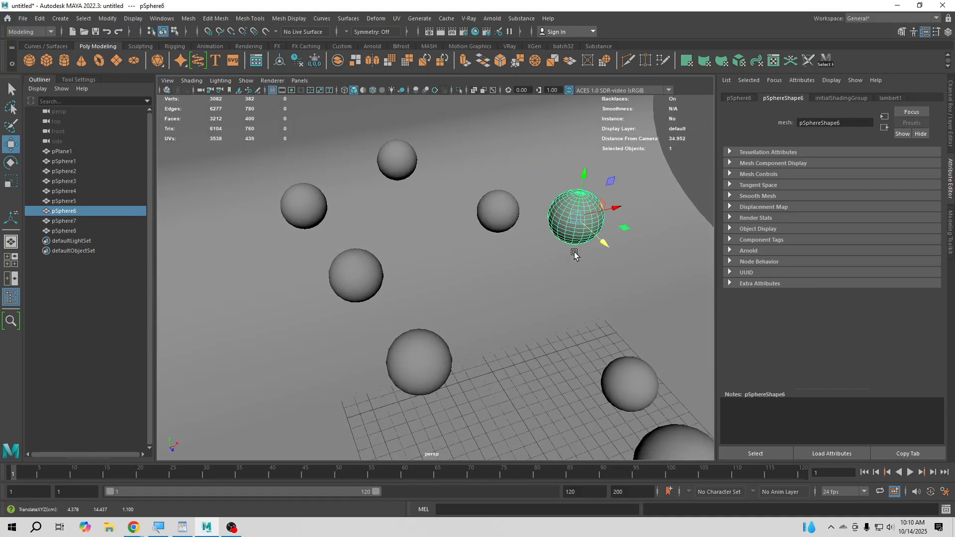
# - Shift pSphere8 out from behind the large front sphere and move pSphere1 along X to about -0.95
pyautogui.click(486, 223)
pyautogui.moveTo(533, 208); pyautogui.dragTo(529, 239)
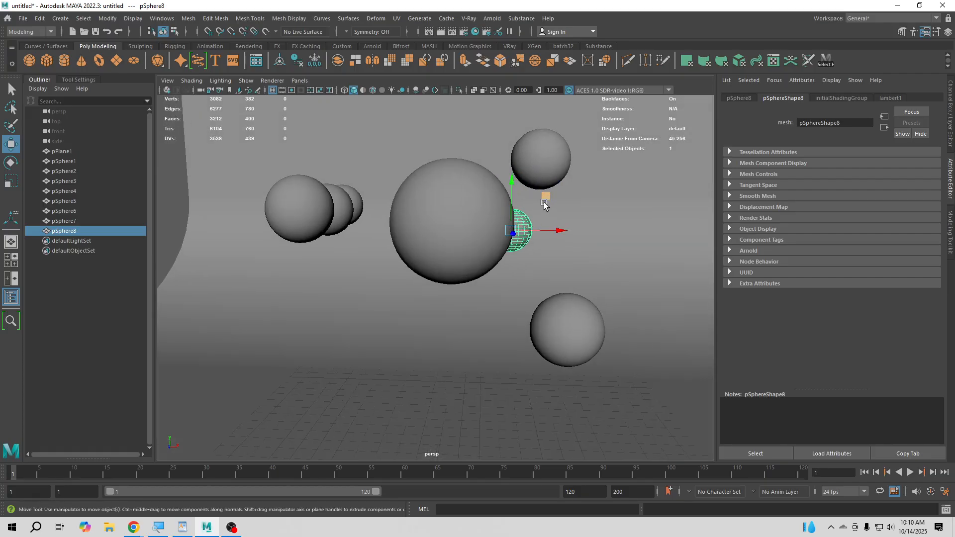
pyautogui.keyDown('alt'); pyautogui.moveTo(426, 274); pyautogui.dragTo(483, 236); pyautogui.keyUp('alt')
pyautogui.click(476, 265)
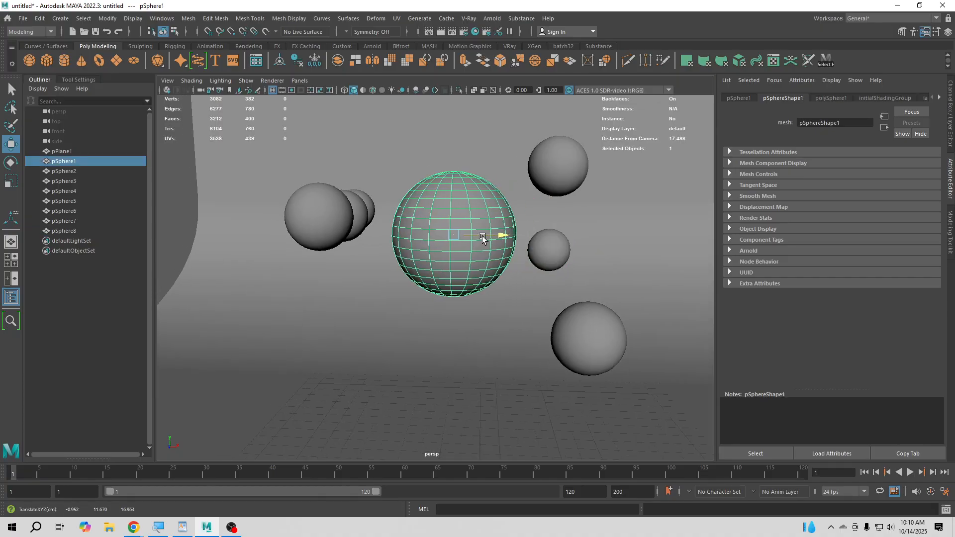
pyautogui.moveTo(448, 281)
pyautogui.keyDown('alt'); pyautogui.mouseDown()
pyautogui.moveTo(427, 276)
pyautogui.moveTo(452, 285)
pyautogui.mouseUp(); pyautogui.keyUp('alt')
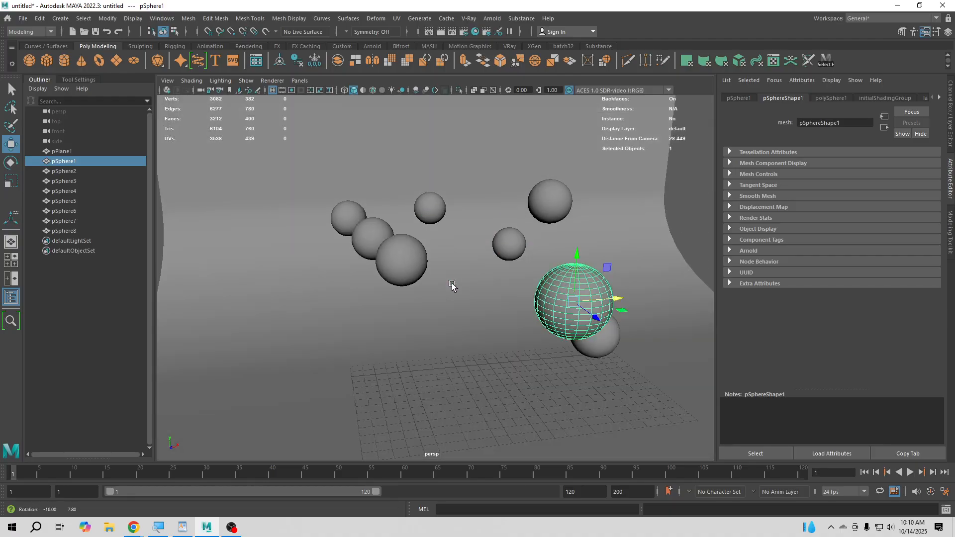
# - Lower pSphere3 to about 5.9 in Y and raise pSphere5 above pSphere7
pyautogui.click(401, 259)
pyautogui.moveTo(403, 244); pyautogui.dragTo(403, 322)
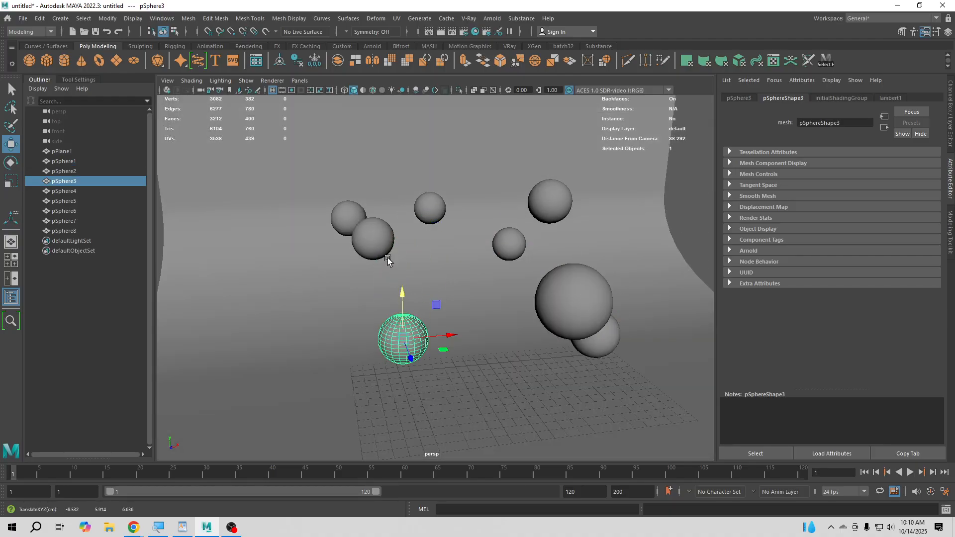
pyautogui.click(349, 217)
pyautogui.moveTo(342, 192); pyautogui.dragTo(466, 264)
# - Lower pSphere4 along Y at the back, between the spheres on either side
pyautogui.click(452, 202)
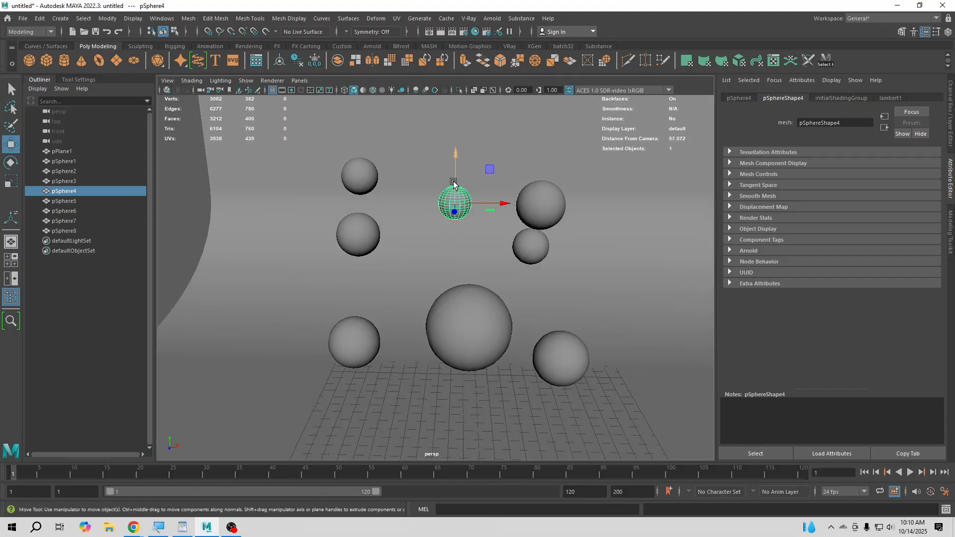
pyautogui.moveTo(454, 182); pyautogui.dragTo(462, 221)
pyautogui.keyDown('alt'); pyautogui.moveTo(470, 308); pyautogui.dragTo(499, 305); pyautogui.keyUp('alt')
pyautogui.scroll(3, 478, 293)
pyautogui.keyDown('alt'); pyautogui.moveTo(499, 305); pyautogui.dragTo(516, 306, button='right'); pyautogui.keyUp('alt')
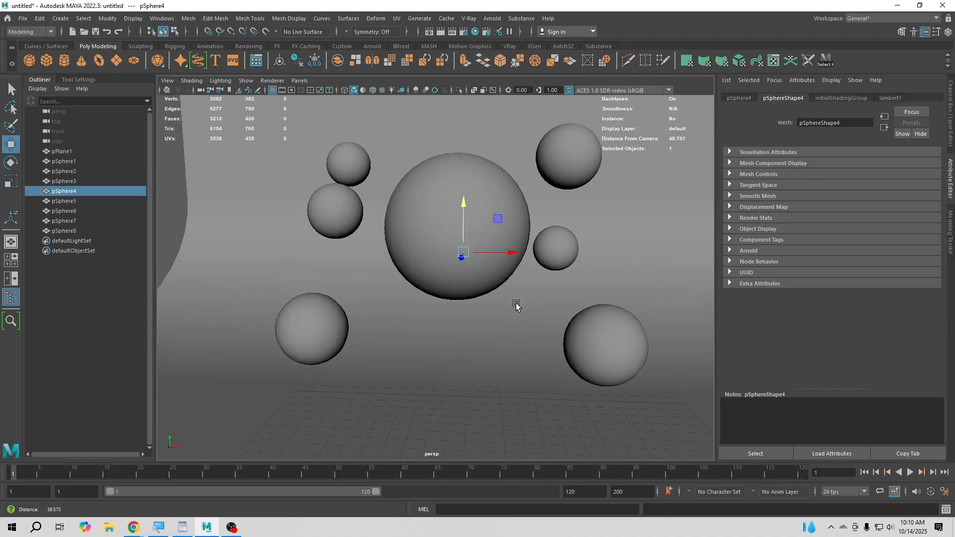
pyautogui.keyDown('alt'); pyautogui.moveTo(516, 305); pyautogui.dragTo(541, 311); pyautogui.keyUp('alt')
# - Move pSphere1 along X to about -1.8 and lower it to about 10.1 in Y
pyautogui.click(593, 209)
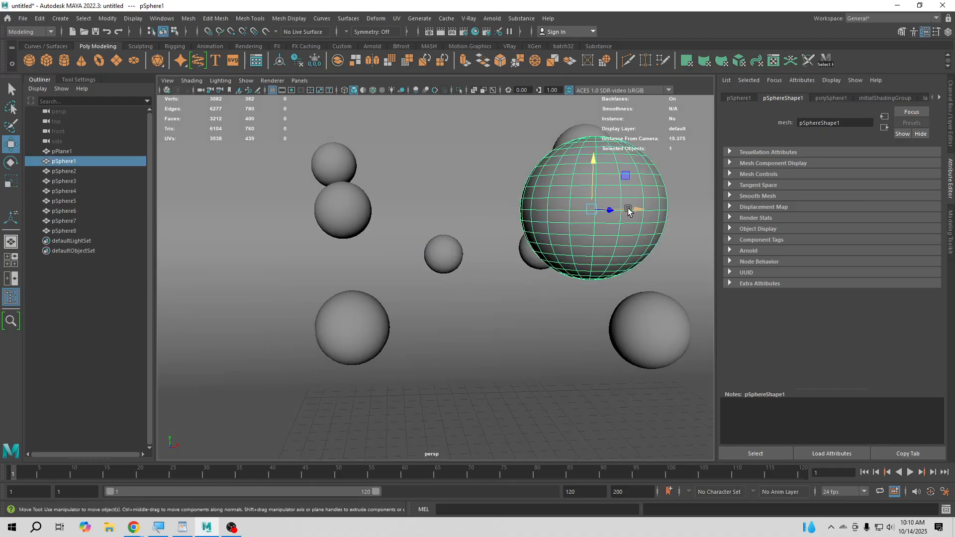
pyautogui.moveTo(628, 211); pyautogui.dragTo(503, 207)
pyautogui.keyDown('alt'); pyautogui.moveTo(513, 278); pyautogui.dragTo(522, 285); pyautogui.keyUp('alt')
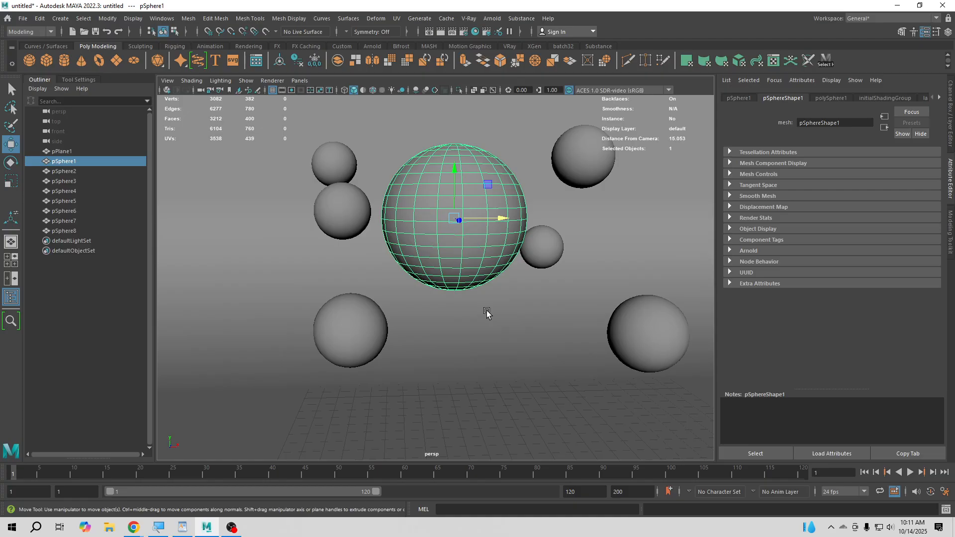
pyautogui.moveTo(455, 195); pyautogui.dragTo(456, 254)
pyautogui.moveTo(484, 284)
pyautogui.keyDown('alt'); pyautogui.mouseDown()
pyautogui.moveTo(487, 320)
pyautogui.moveTo(466, 319)
pyautogui.moveTo(470, 297)
pyautogui.mouseUp(); pyautogui.keyUp('alt')
pyautogui.scroll(-10, 483, 285)
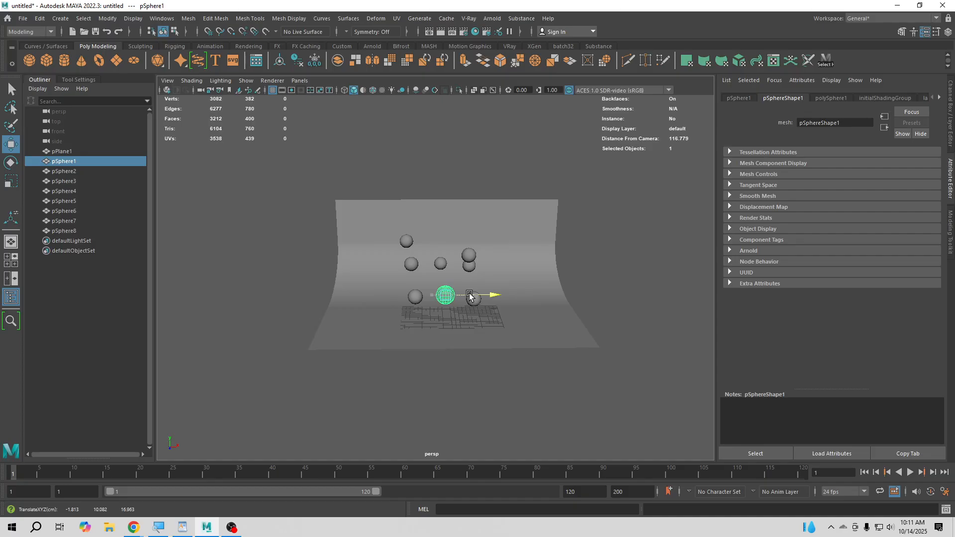
# - Raise pSphere4 to about 17 in Y so it sits above the large front sphere
pyautogui.scroll(5, 457, 303)
pyautogui.click(557, 253)
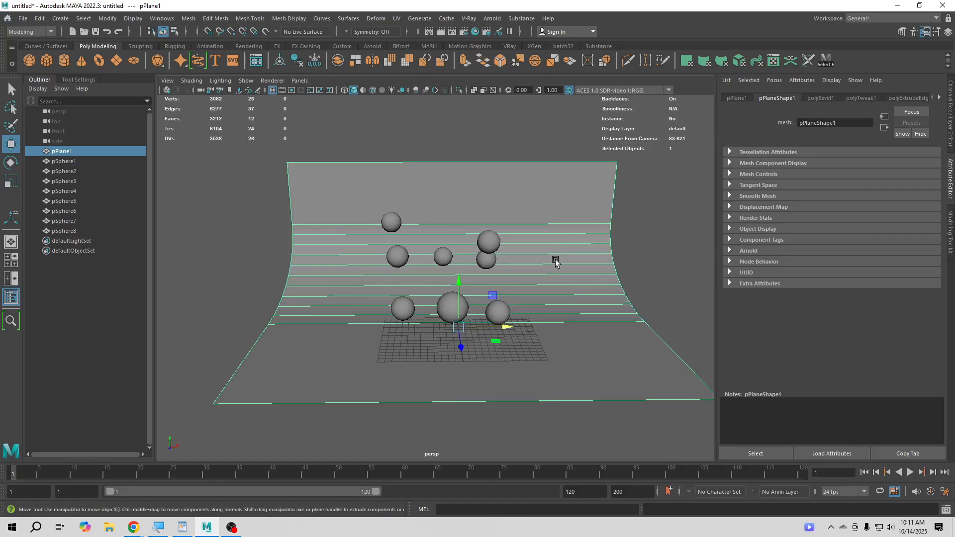
pyautogui.scroll(5, 497, 327)
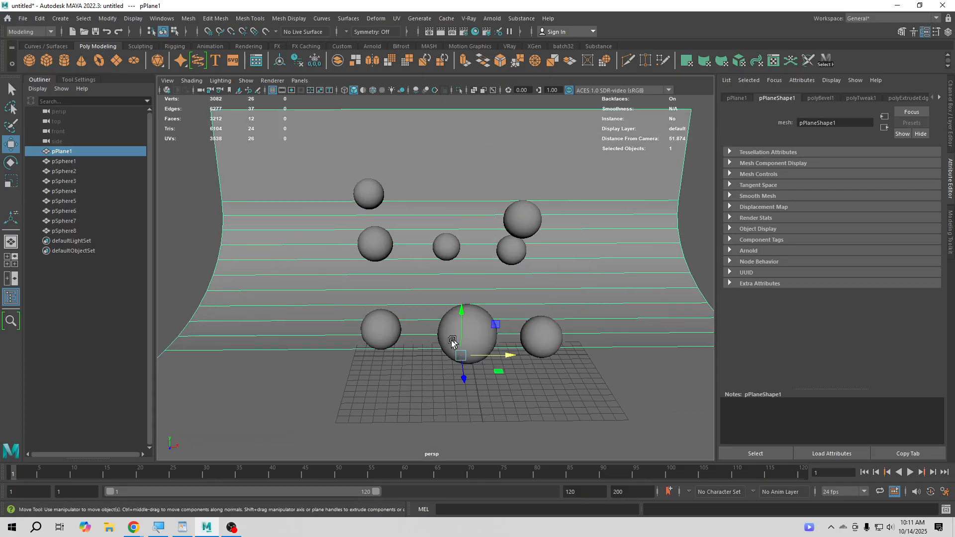
pyautogui.scroll(4, 444, 311)
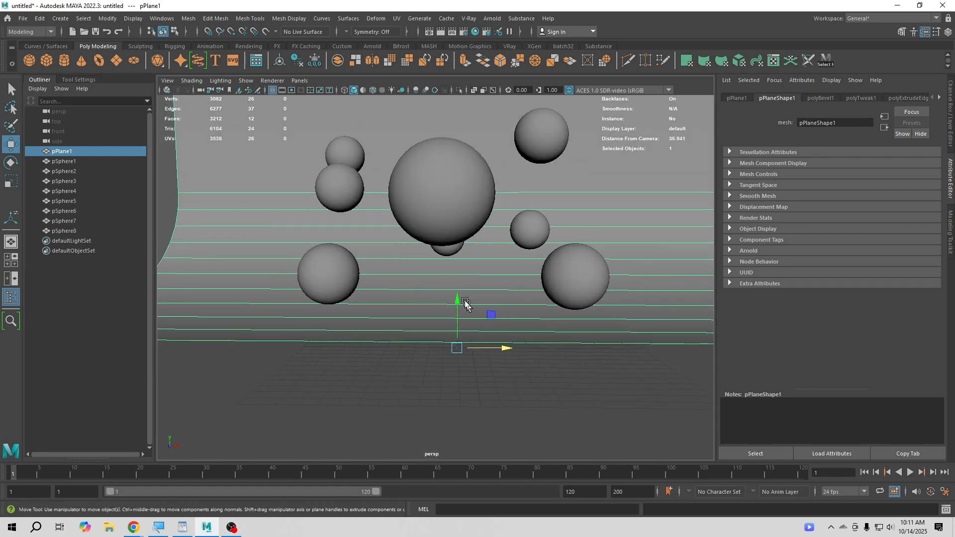
pyautogui.click(446, 250)
pyautogui.moveTo(454, 219); pyautogui.dragTo(454, 114)
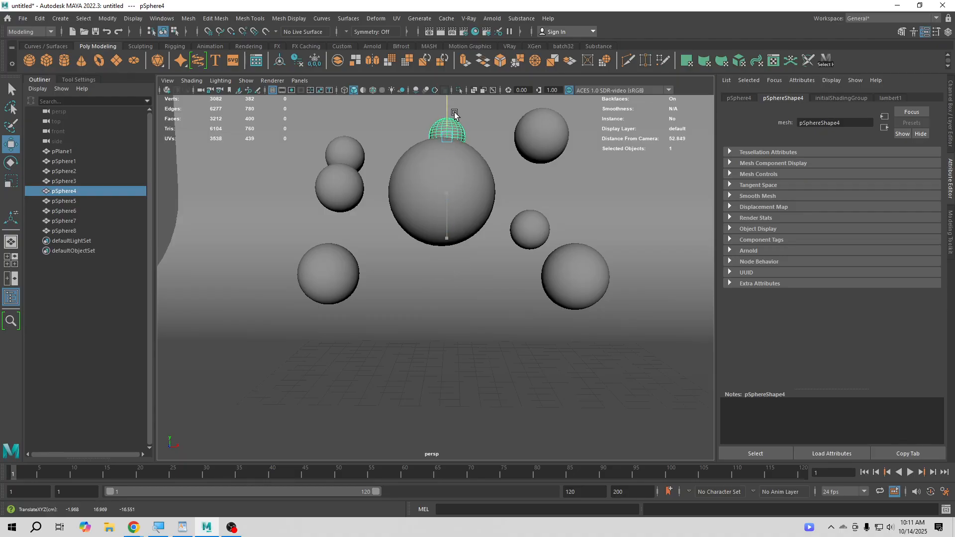
# - Lower pSphere1 along Y so it clears pSphere4 above it
pyautogui.click(441, 194)
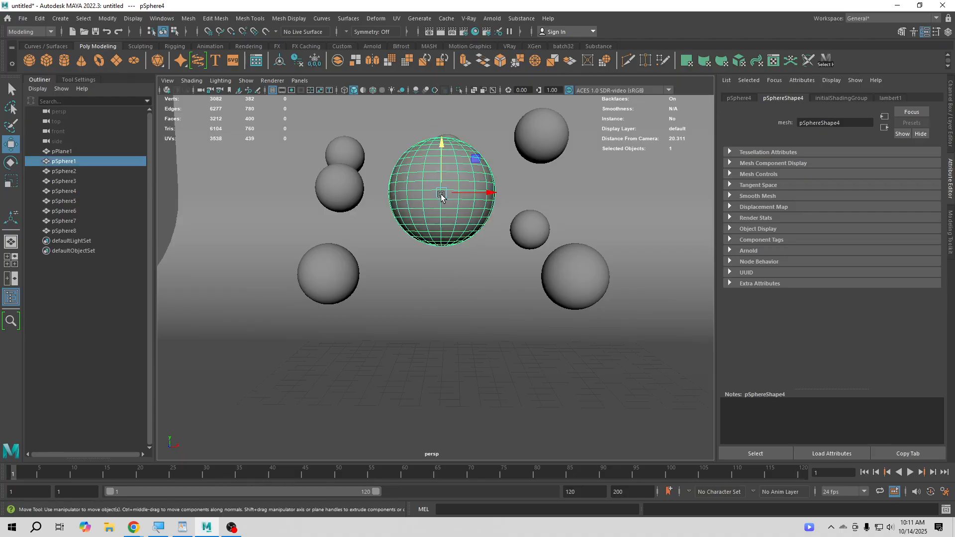
pyautogui.moveTo(444, 165); pyautogui.dragTo(447, 205)
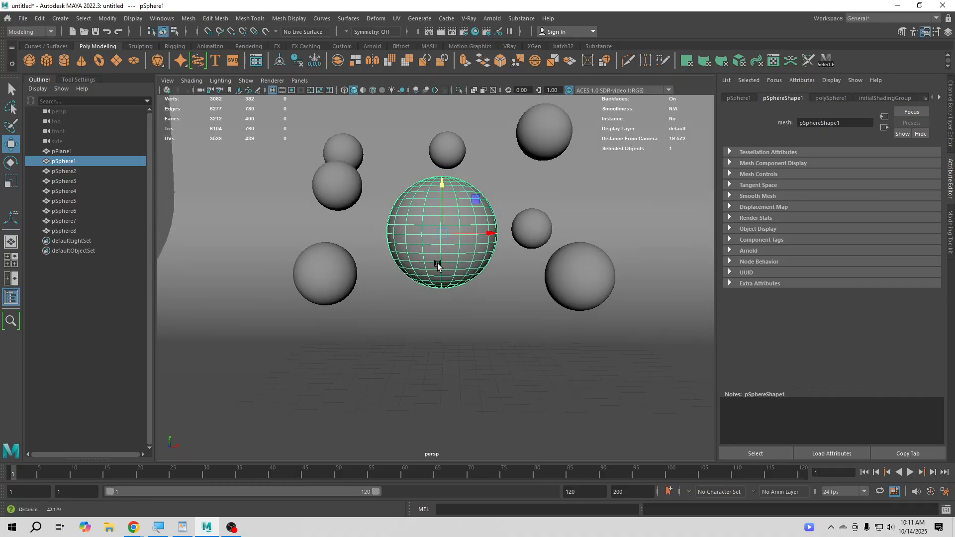
pyautogui.keyDown('alt'); pyautogui.moveTo(437, 263); pyautogui.dragTo(457, 279); pyautogui.keyUp('alt')
pyautogui.keyDown('alt'); pyautogui.moveTo(458, 278); pyautogui.dragTo(463, 284, button='right'); pyautogui.keyUp('alt')
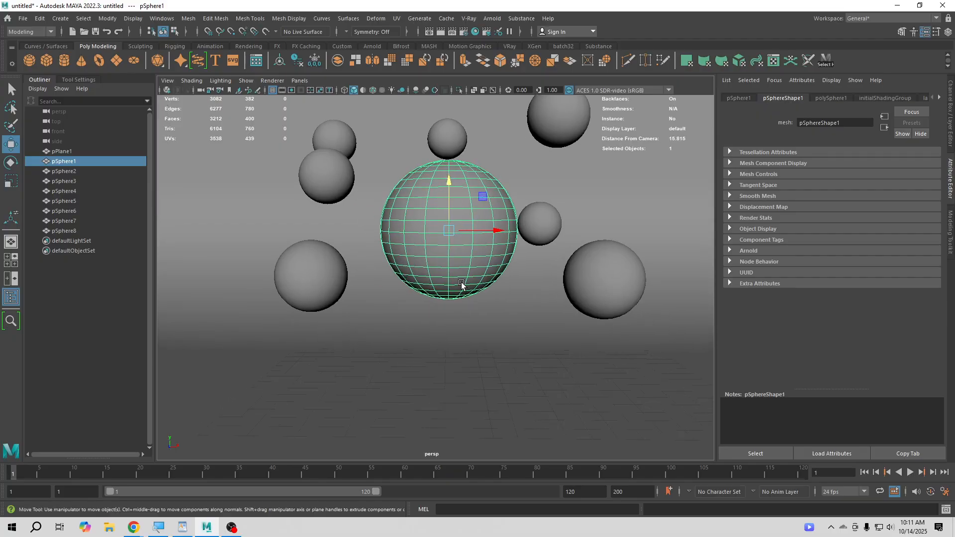
pyautogui.keyDown('alt'); pyautogui.moveTo(462, 291); pyautogui.dragTo(462, 301, button='middle'); pyautogui.keyUp('alt')
# - Lower pSphere7 slightly and move it outward along X, away from pSphere5 and the large central sphere
pyautogui.click(334, 188)
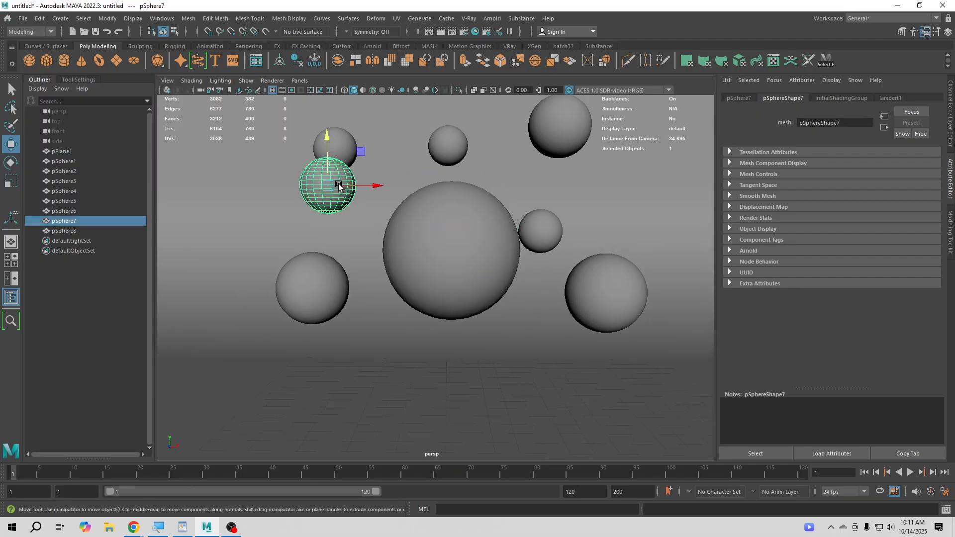
pyautogui.moveTo(329, 169); pyautogui.dragTo(331, 184)
pyautogui.moveTo(358, 207); pyautogui.dragTo(315, 207)
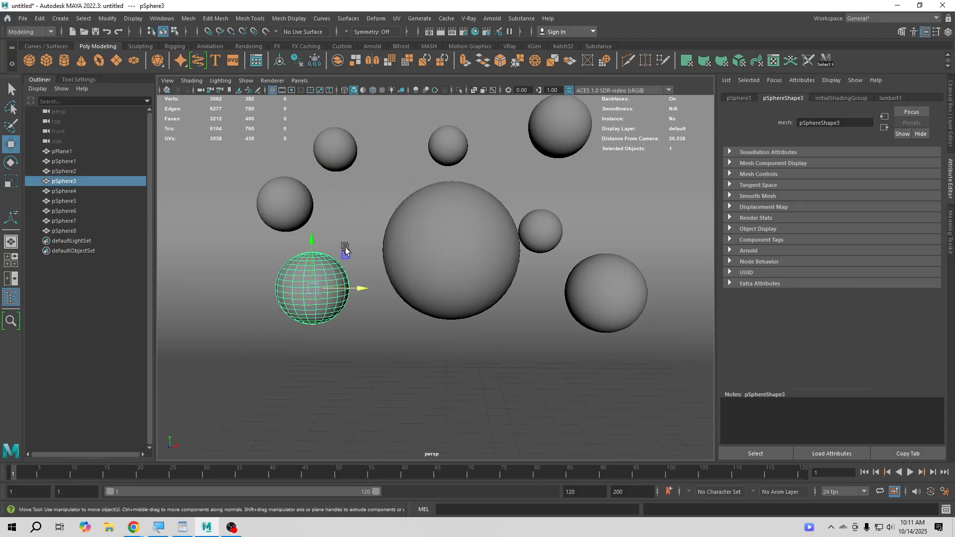
pyautogui.click(357, 279)
# - Move pSphere8 slightly outward along X so it clears the edge of the large central sphere
pyautogui.click(550, 219)
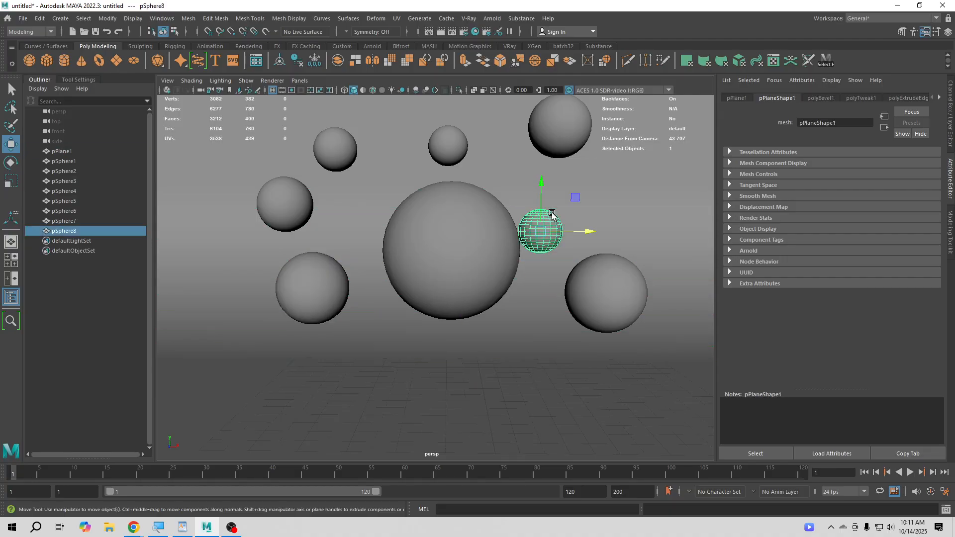
pyautogui.click(582, 229)
pyautogui.click(551, 228)
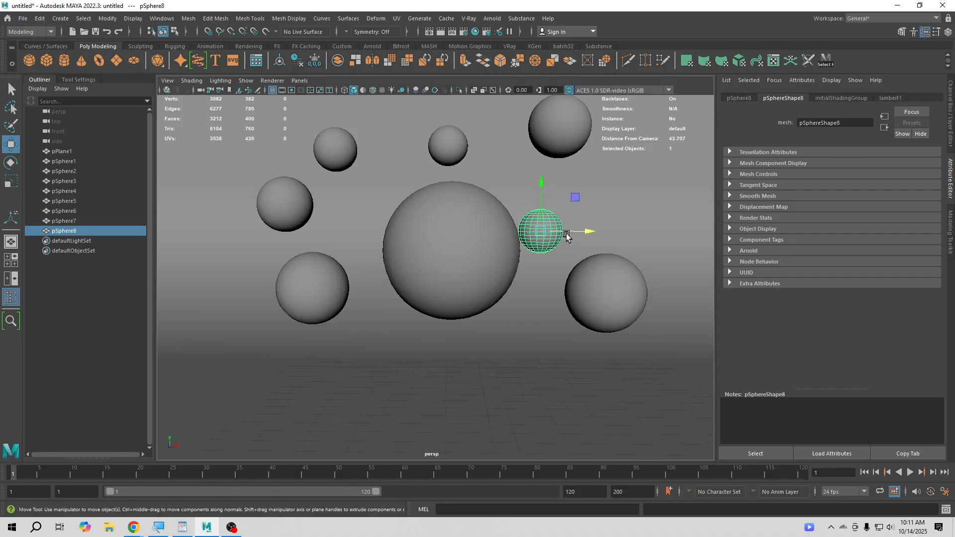
pyautogui.moveTo(581, 231); pyautogui.dragTo(592, 231)
# - Reposition pSphere6 to about 4.7 in X and 13.6 in Y
pyautogui.click(553, 139)
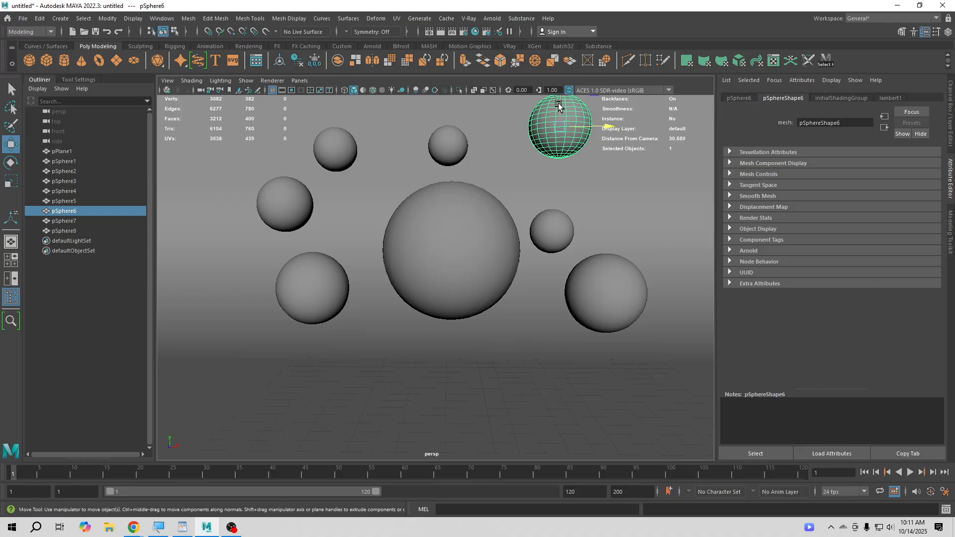
pyautogui.moveTo(561, 105); pyautogui.dragTo(599, 144)
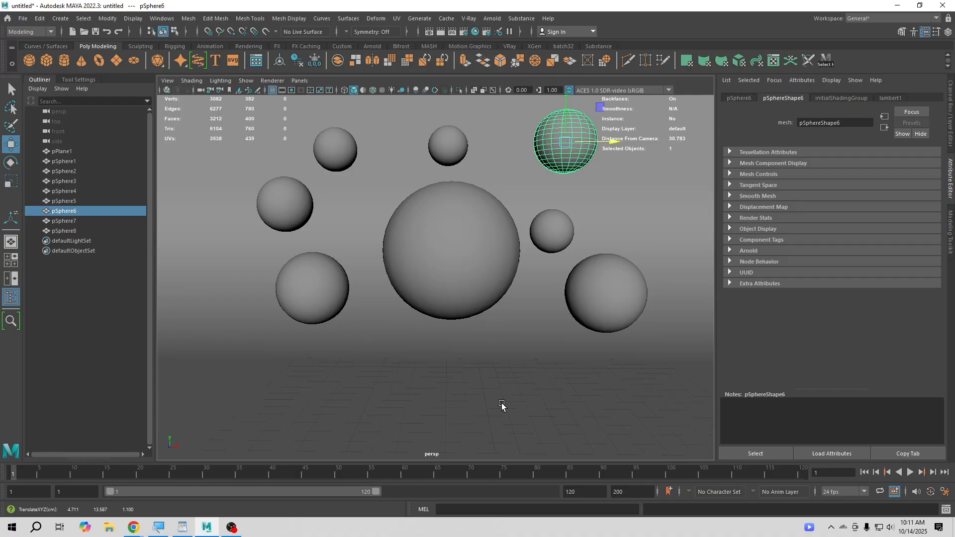
pyautogui.click(465, 316)
# - Lower pSphere2 slightly and bring the large pSphere1 down close to the floor
pyautogui.click(600, 284)
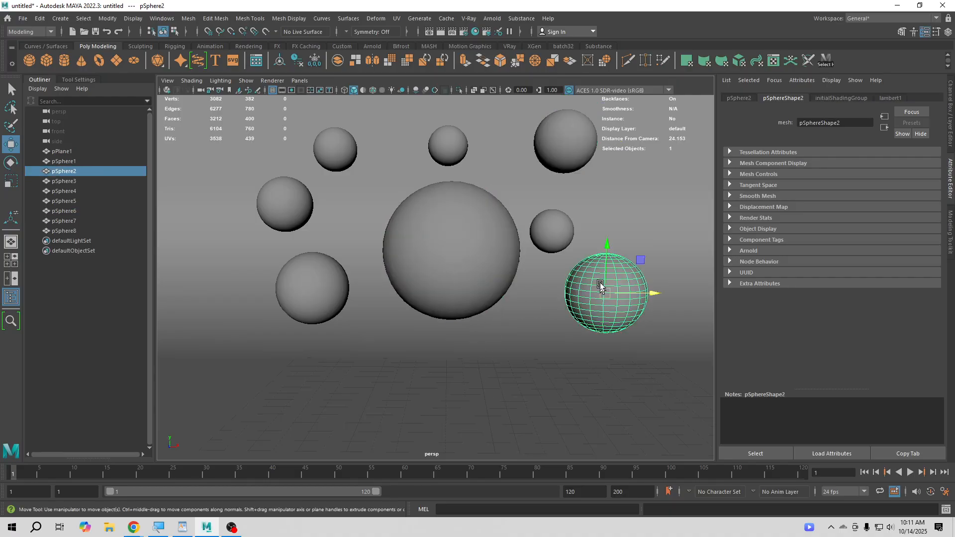
pyautogui.click(428, 281)
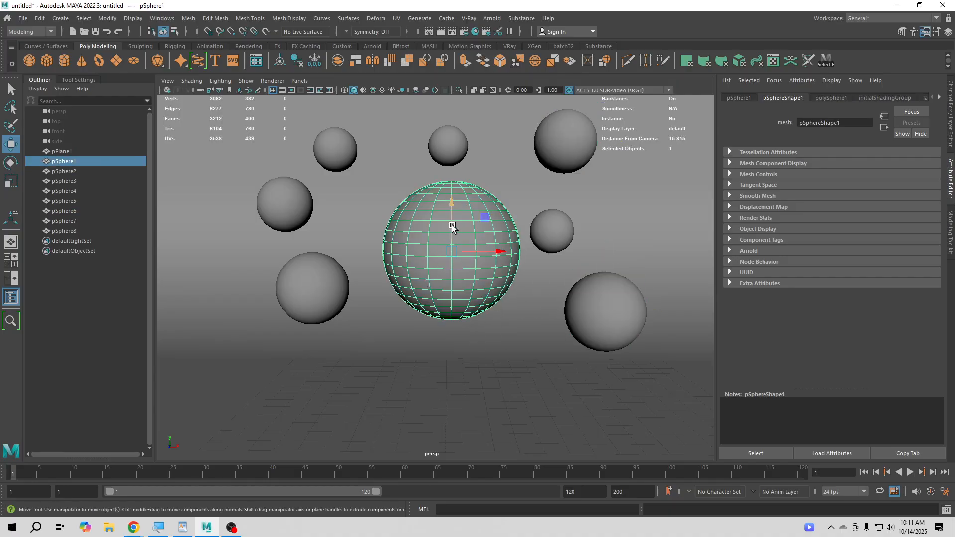
pyautogui.keyDown('alt'); pyautogui.moveTo(435, 331); pyautogui.dragTo(386, 286); pyautogui.keyUp('alt')
pyautogui.scroll(5, 387, 287)
pyautogui.keyDown('alt'); pyautogui.moveTo(436, 333); pyautogui.dragTo(425, 363, button='middle'); pyautogui.keyUp('alt')
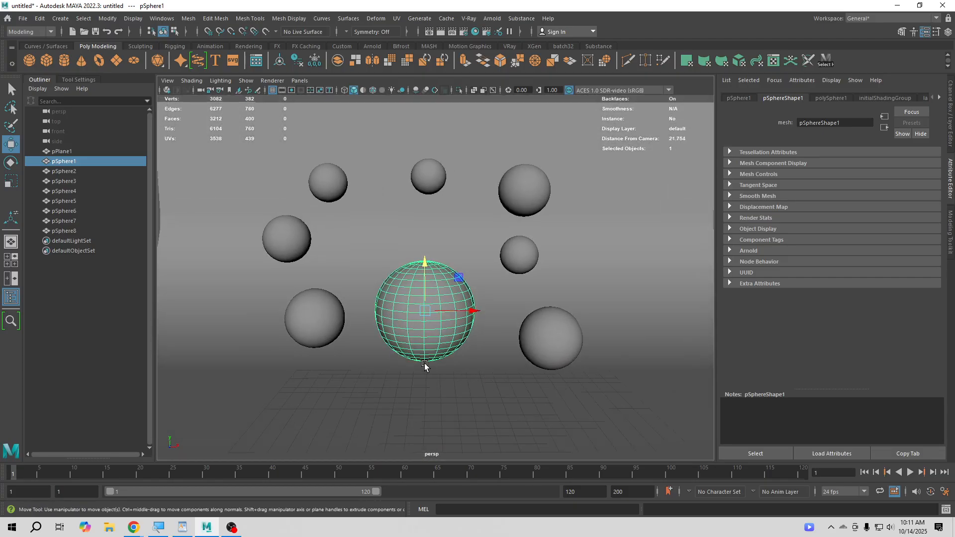
pyautogui.scroll(2, 433, 370)
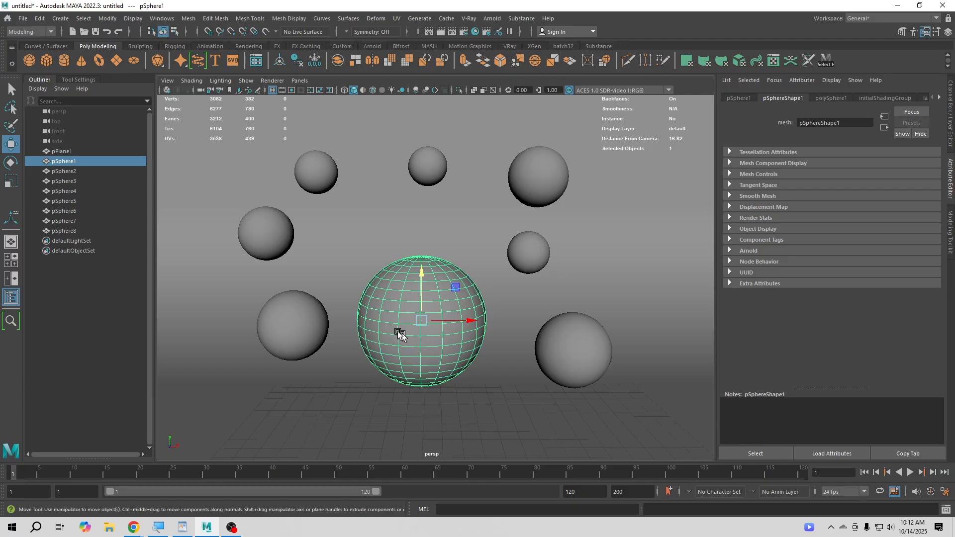
# - Create a V-Ray material (VRayMtl) and assign it to the curved backdrop pPlane1
pyautogui.click(400, 125)
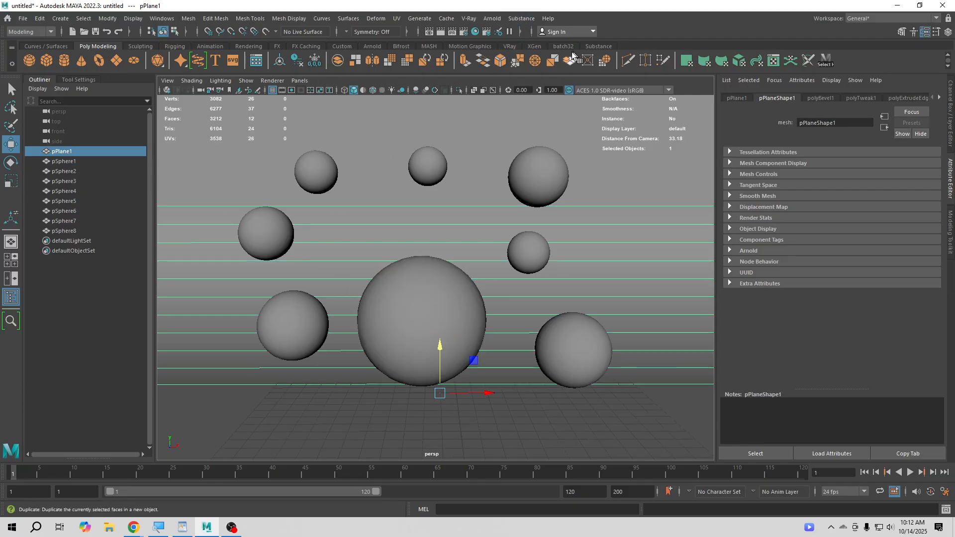
pyautogui.click(509, 47)
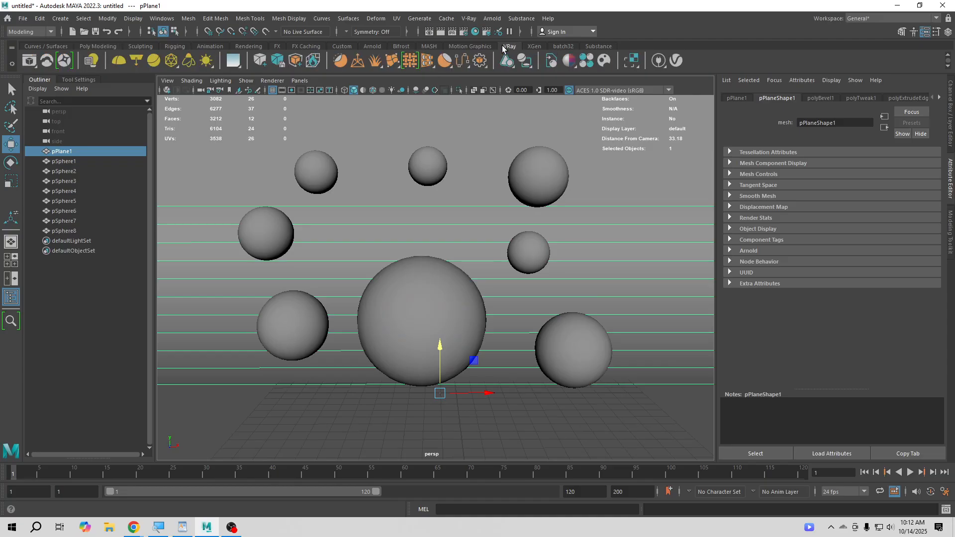
pyautogui.click(567, 55)
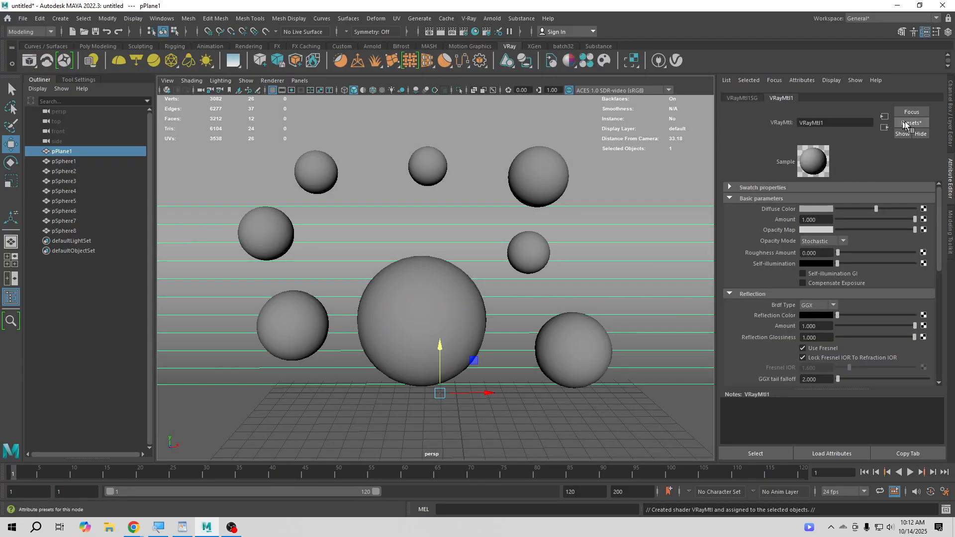
# - Replace the backdrop material's settings with the dielectric_Rubber preset
pyautogui.click(907, 124)
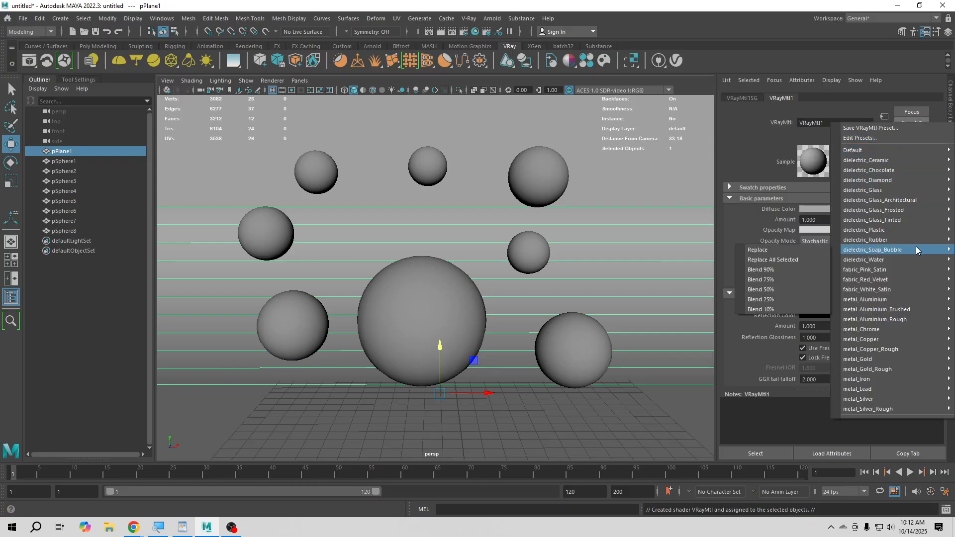
pyautogui.click(745, 36)
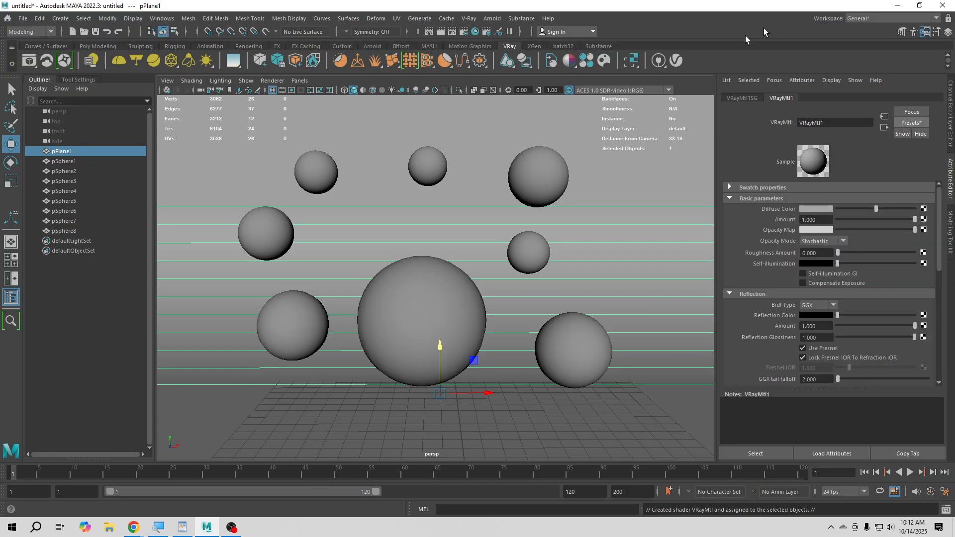
pyautogui.click(919, 122)
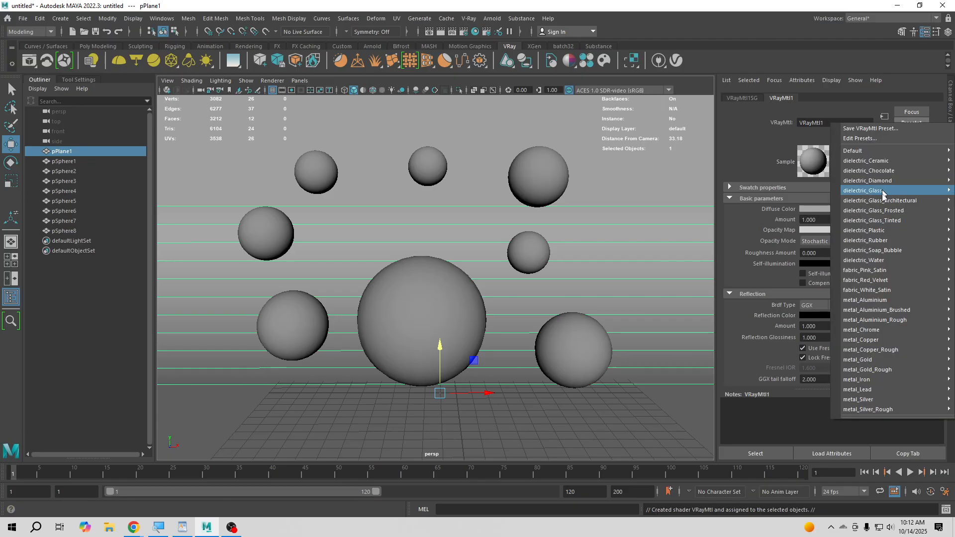
pyautogui.moveTo(856, 242)
pyautogui.click(819, 240)
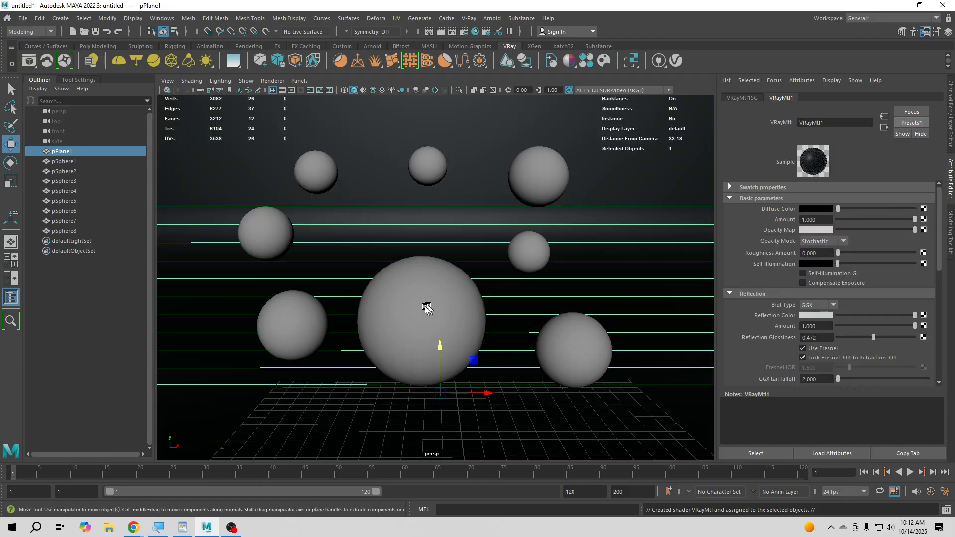
# - Assign a new V-Ray material (VRayMtl) to spheres pSphere1 through pSphere8 and replace its settings with the dielectric_Plastic preset
pyautogui.click(61, 162)
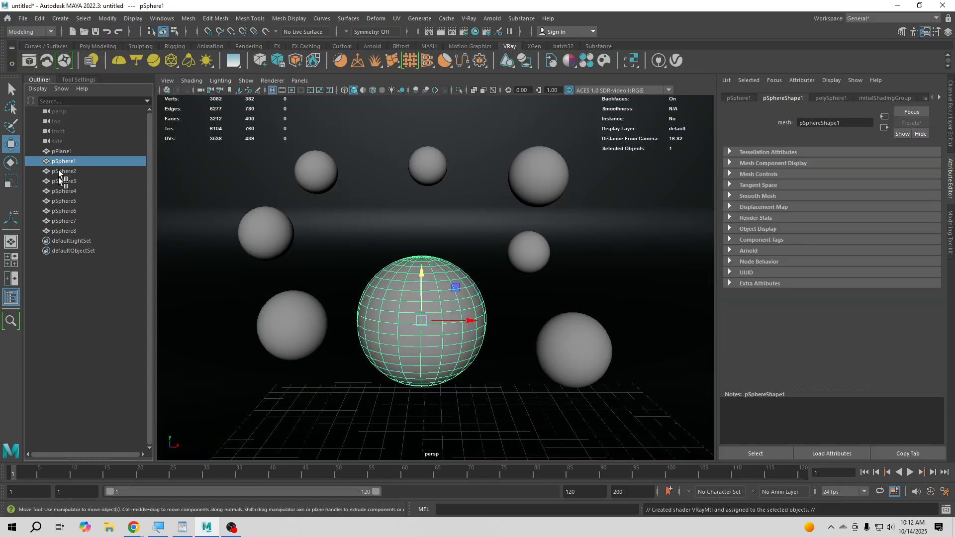
pyautogui.keyDown('shift'); pyautogui.click(67, 230); pyautogui.keyUp('shift')
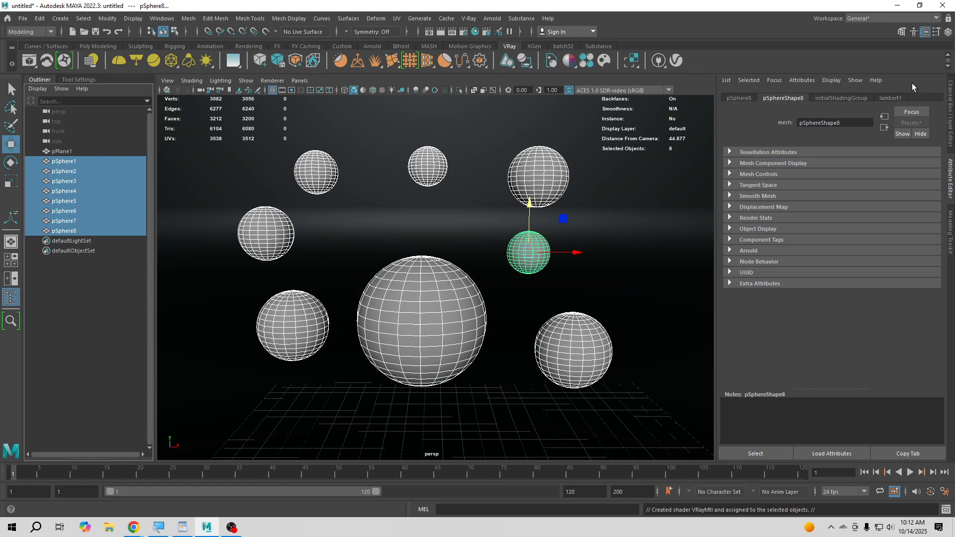
pyautogui.click(569, 61)
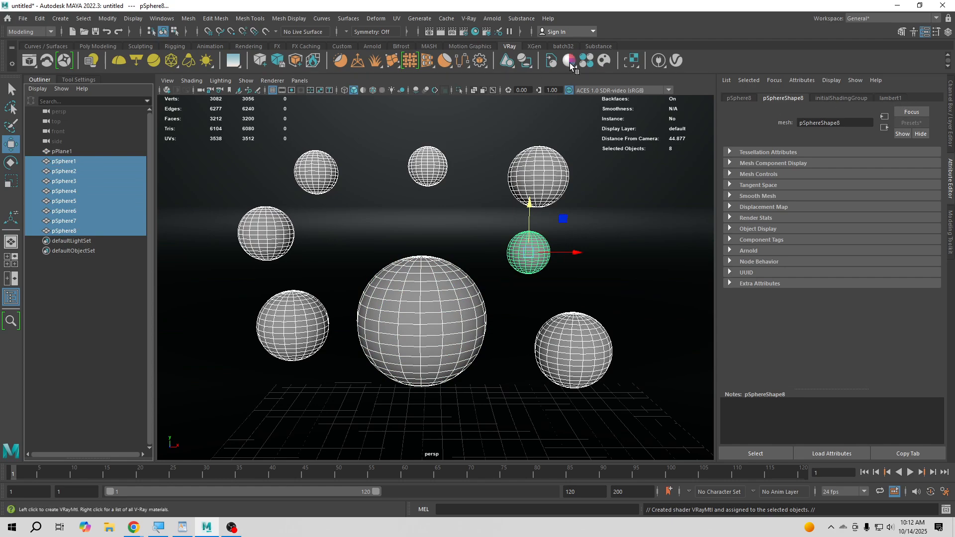
pyautogui.click(911, 122)
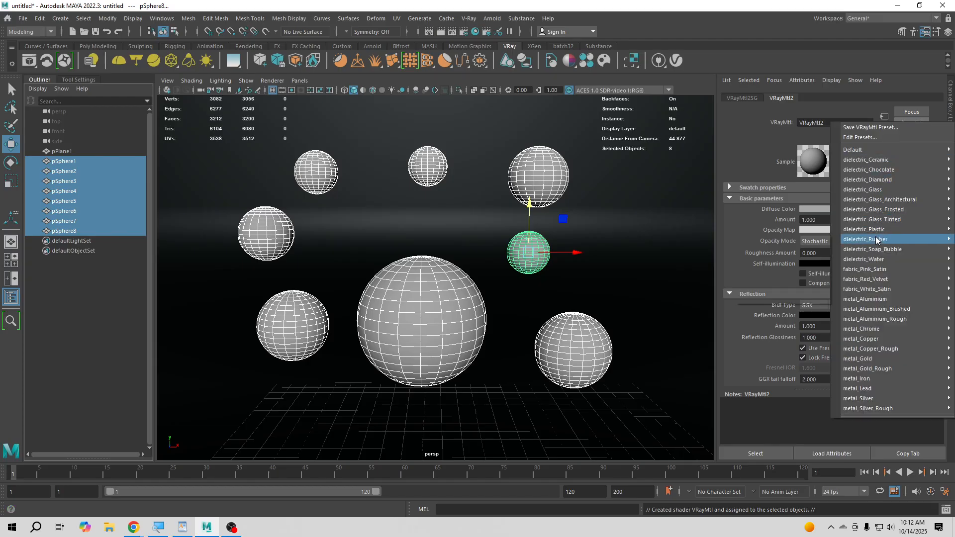
pyautogui.moveTo(875, 228)
pyautogui.click(785, 231)
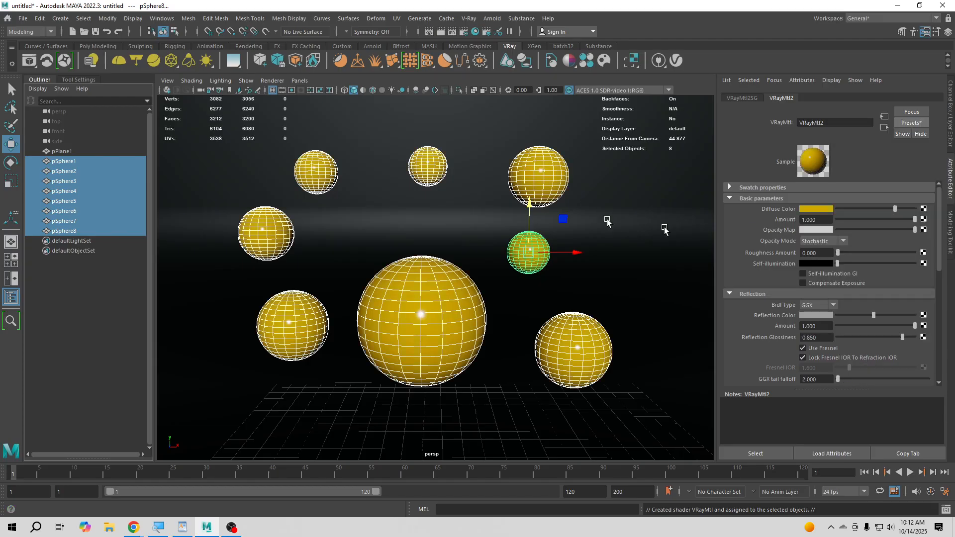
# - Set the sphere material's diffuse color to the palette's red and clear the selection
pyautogui.click(816, 209)
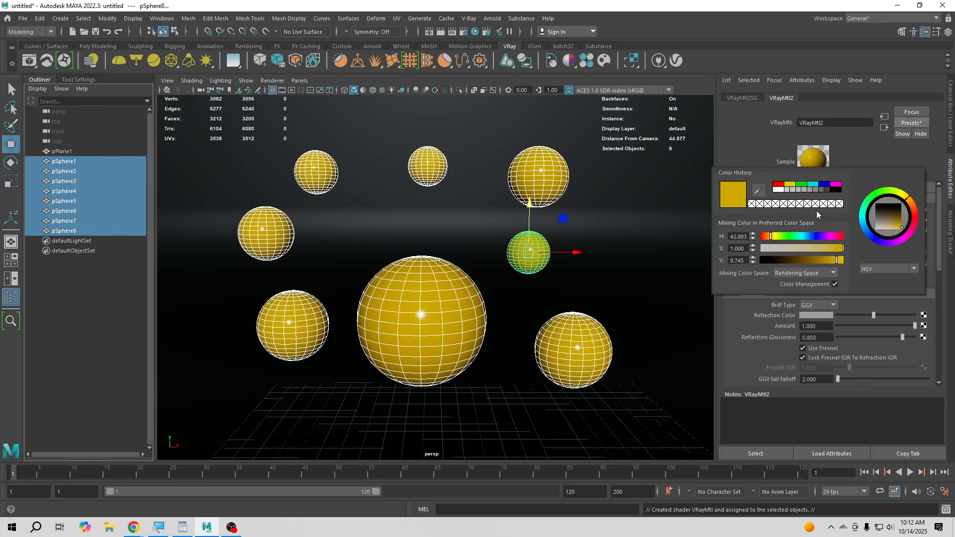
pyautogui.click(779, 188)
pyautogui.click(76, 333)
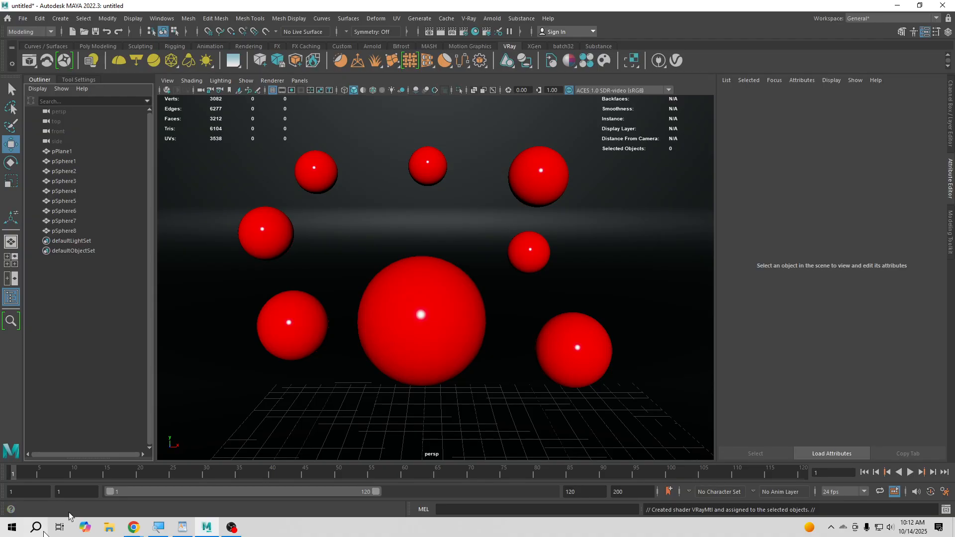
# - Raise the large pSphere1 off the floor and lower pSphere3 slightly
pyautogui.click(437, 343)
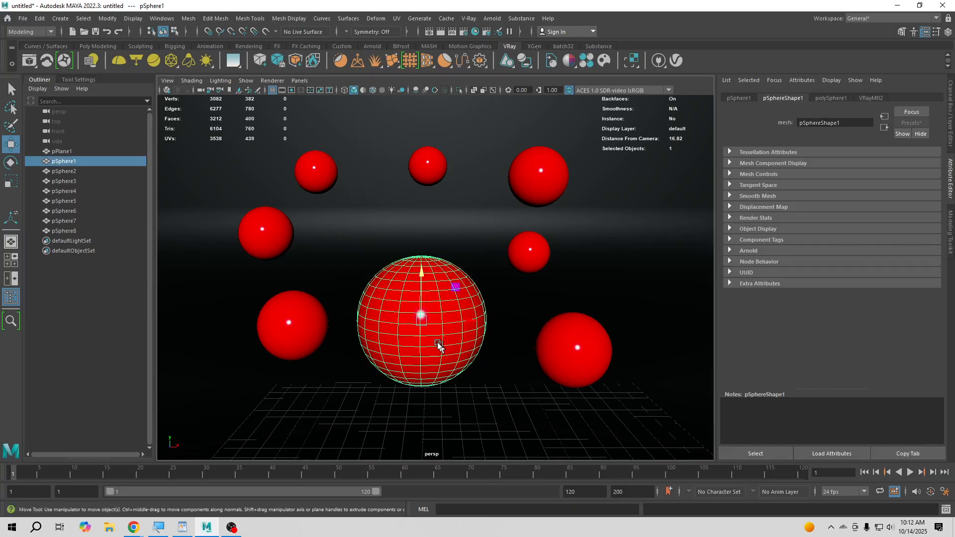
pyautogui.click(421, 181)
pyautogui.click(399, 290)
pyautogui.moveTo(422, 278); pyautogui.dragTo(422, 247)
pyautogui.click(545, 333)
pyautogui.click(294, 325)
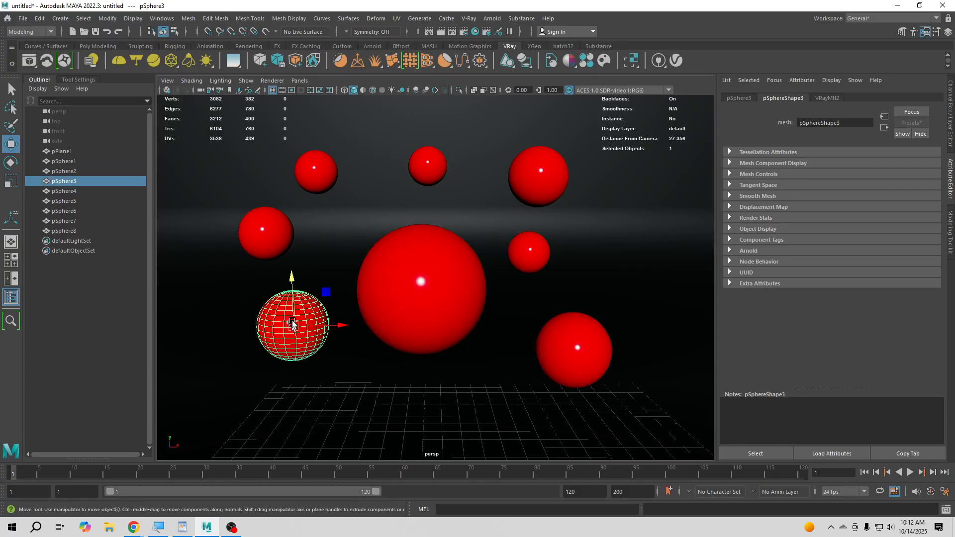
pyautogui.moveTo(292, 301); pyautogui.dragTo(292, 323)
# - Shift pSphere7 slightly in negative X and move pSphere5 to about -10.0 in X and 13.4 in Y
pyautogui.click(264, 259)
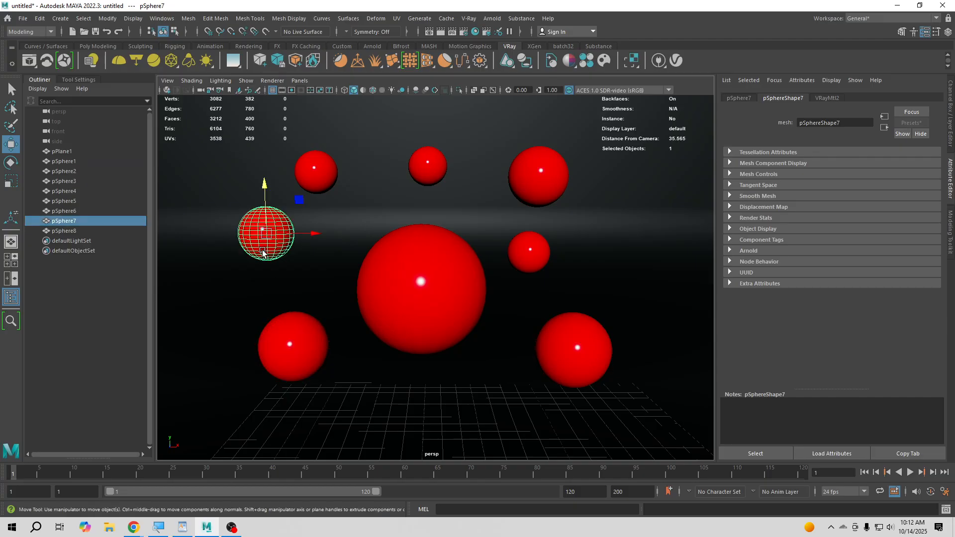
pyautogui.moveTo(313, 234); pyautogui.dragTo(310, 234)
pyautogui.click(324, 156)
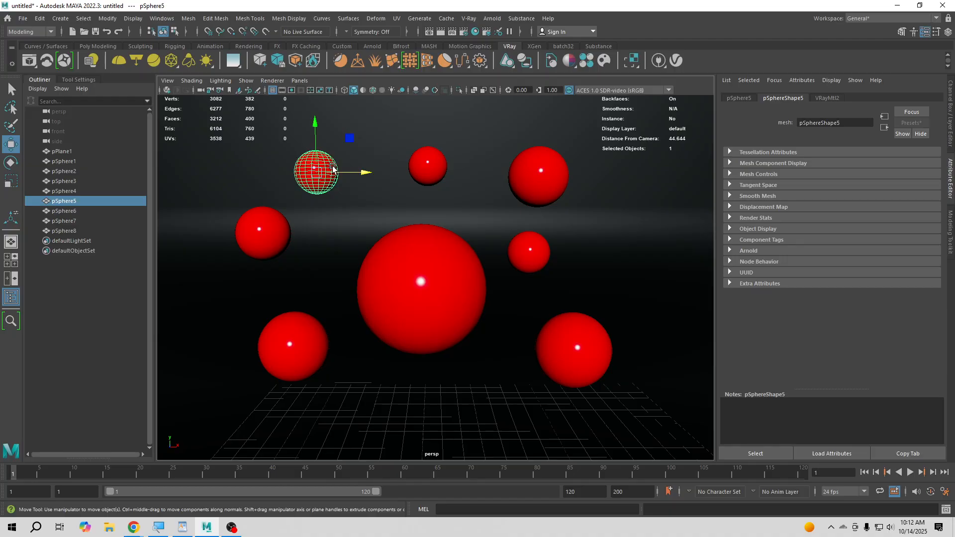
pyautogui.moveTo(343, 138); pyautogui.dragTo(359, 151, button='middle')
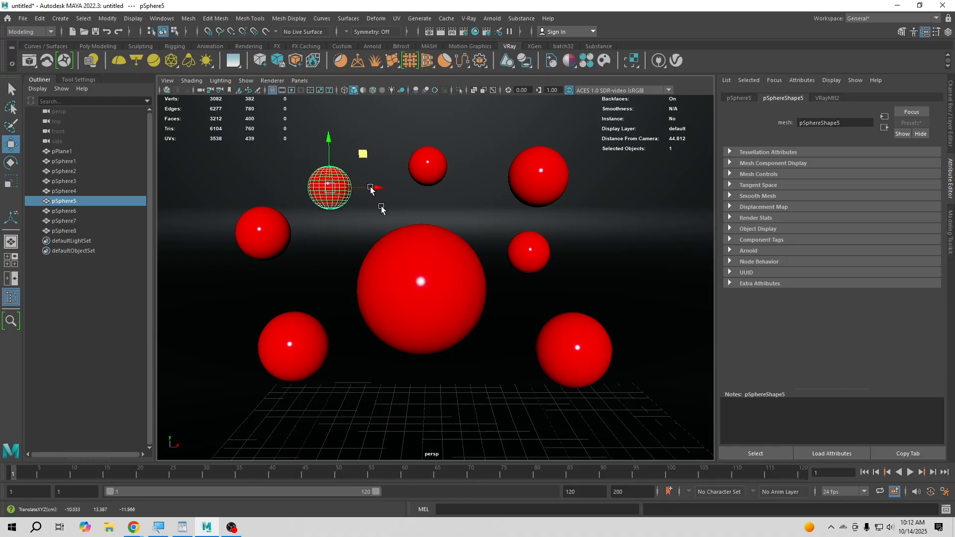
# - Move pSphere2 to about 4.8 in X and 4.4 in Y, and pSphere5 to about -10.7 in X and 15.1 in Y
pyautogui.click(581, 353)
pyautogui.moveTo(613, 324); pyautogui.dragTo(605, 338, button='middle')
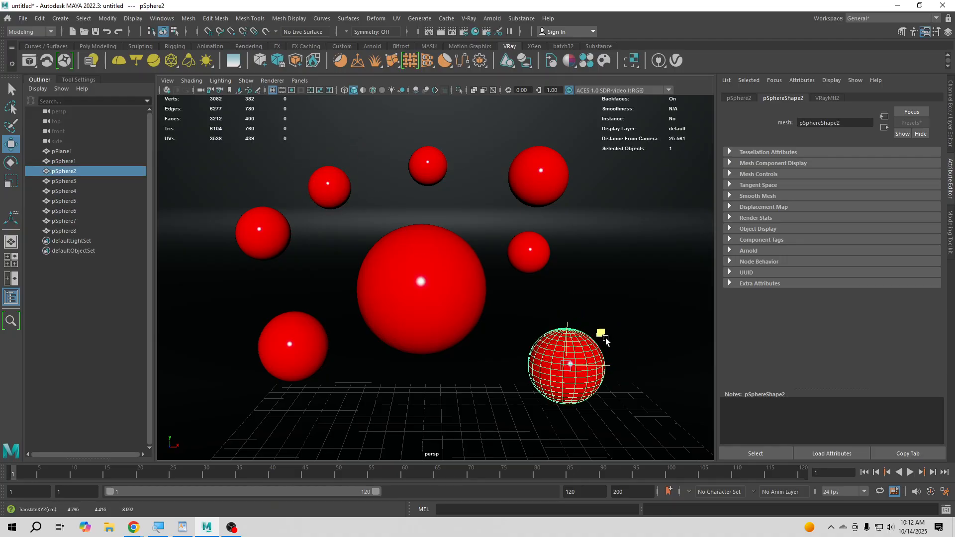
pyautogui.click(126, 356)
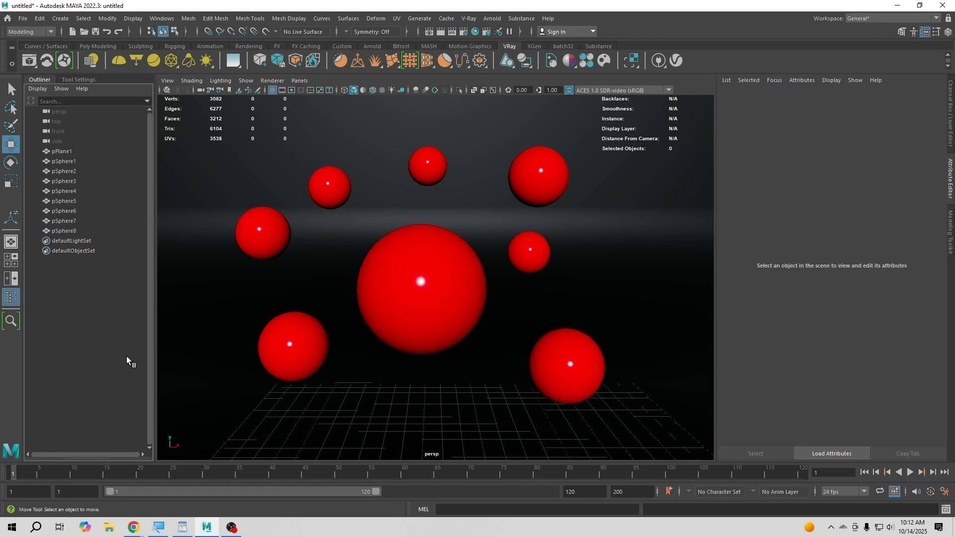
pyautogui.click(340, 183)
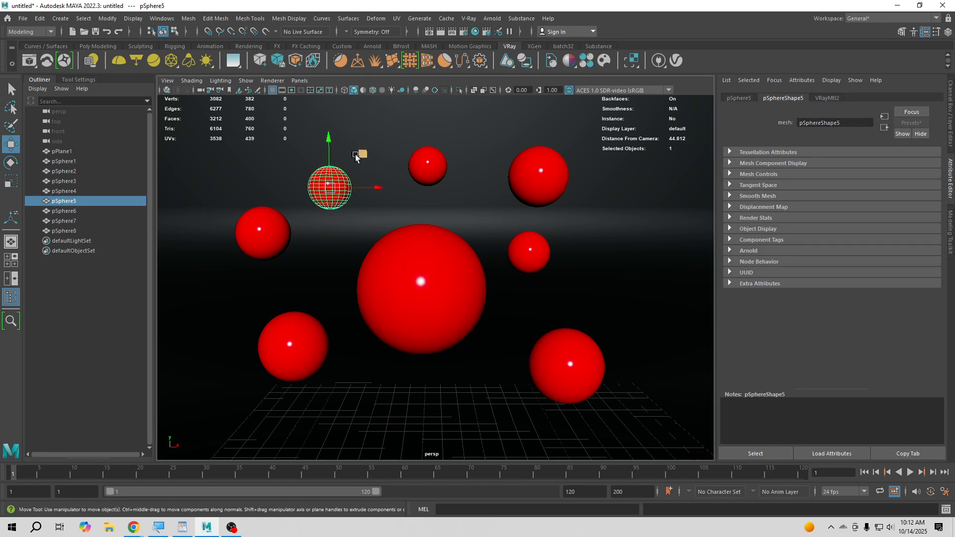
pyautogui.moveTo(363, 154); pyautogui.dragTo(353, 135, button='middle')
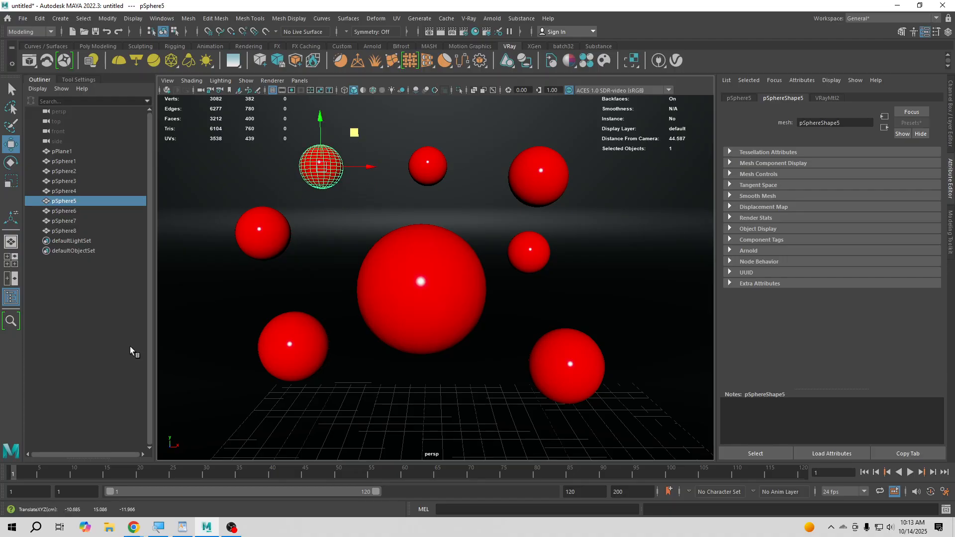
pyautogui.click(111, 338)
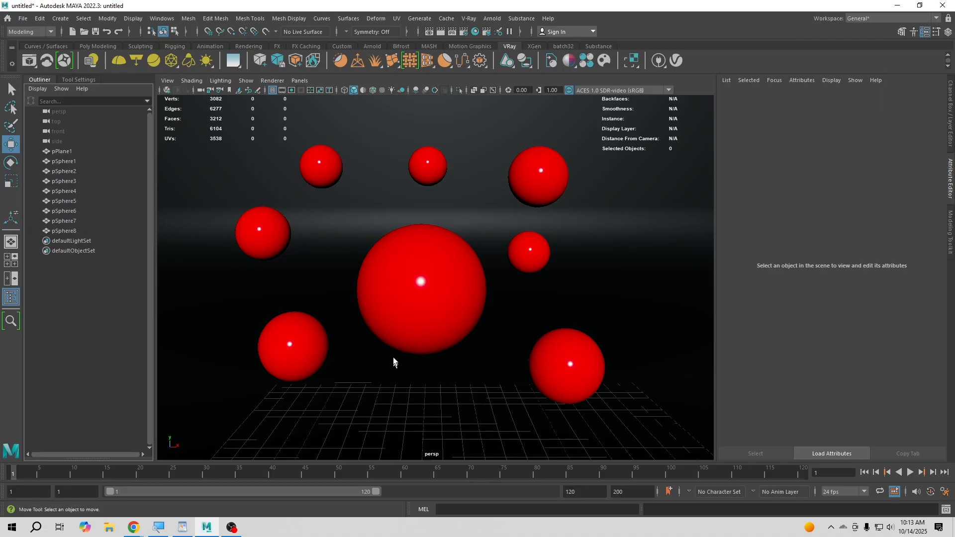
# - Create a V-Ray rectangle light and move it along Z to the front edge of the backdrop
pyautogui.click(139, 58)
pyautogui.keyDown('alt'); pyautogui.moveTo(480, 331); pyautogui.dragTo(398, 369, button='right'); pyautogui.keyUp('alt')
pyautogui.keyDown('alt'); pyautogui.moveTo(398, 368); pyautogui.dragTo(503, 413); pyautogui.keyUp('alt')
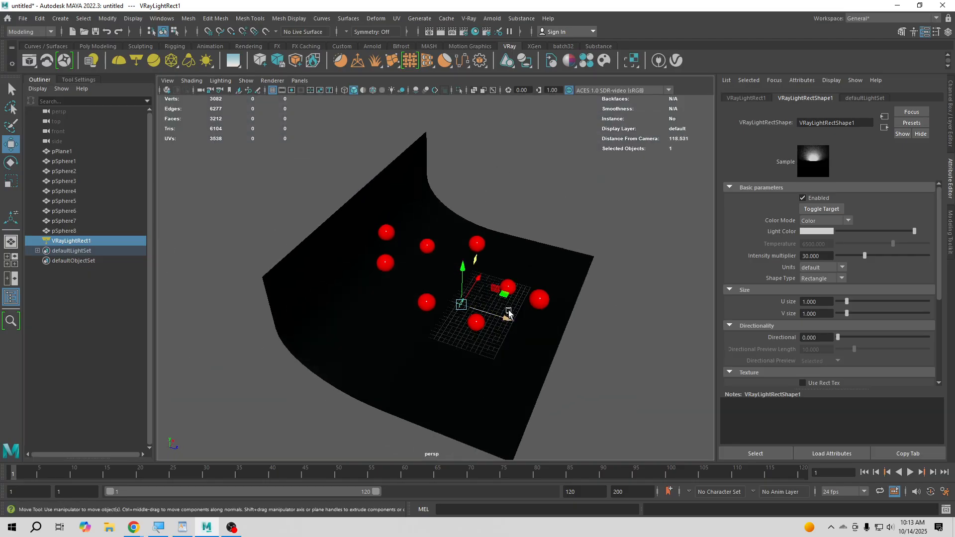
pyautogui.moveTo(508, 313); pyautogui.dragTo(574, 267)
# - Aim the rectangle light at the spheres by placing its target at about -0.3, 14.4, 7.7
pyautogui.press('t')
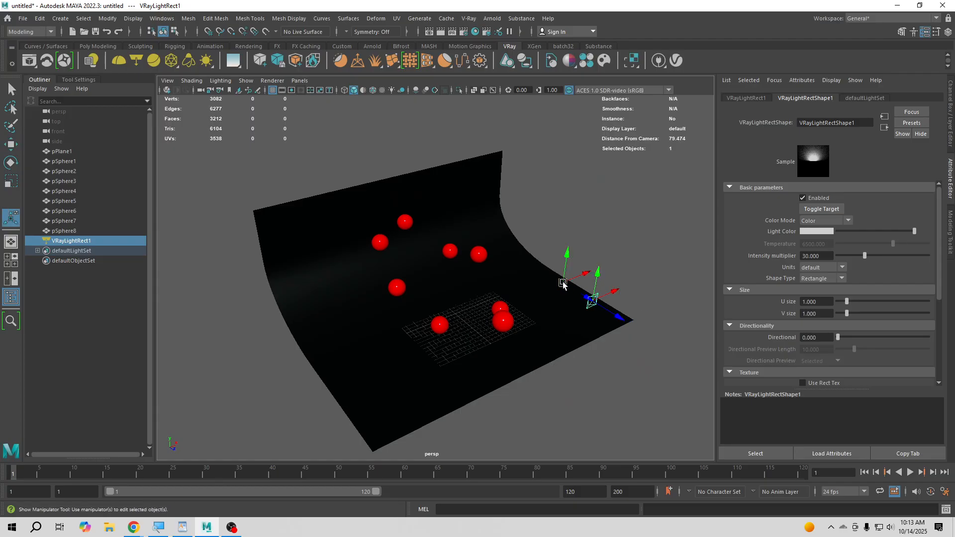
pyautogui.moveTo(563, 283); pyautogui.dragTo(439, 287)
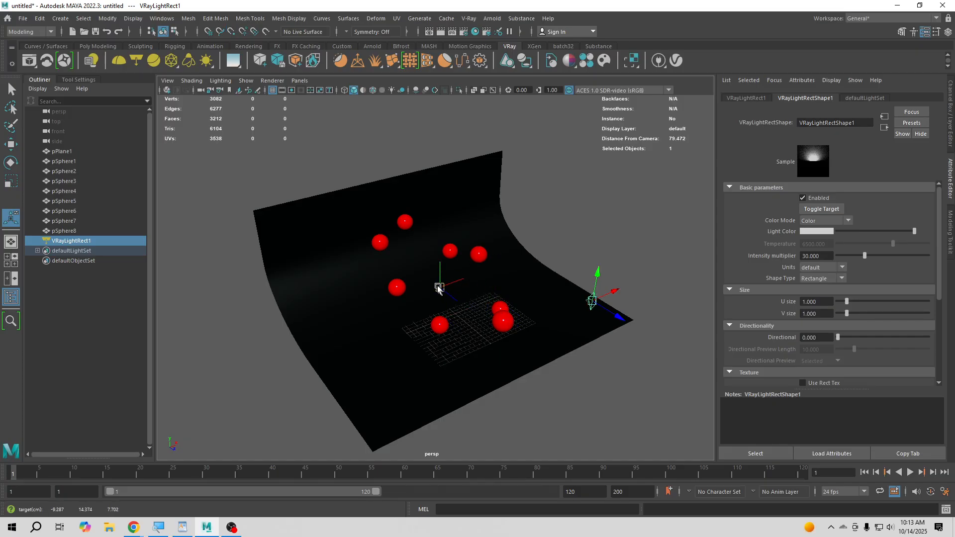
pyautogui.keyDown('alt'); pyautogui.moveTo(537, 363); pyautogui.dragTo(470, 376); pyautogui.keyUp('alt')
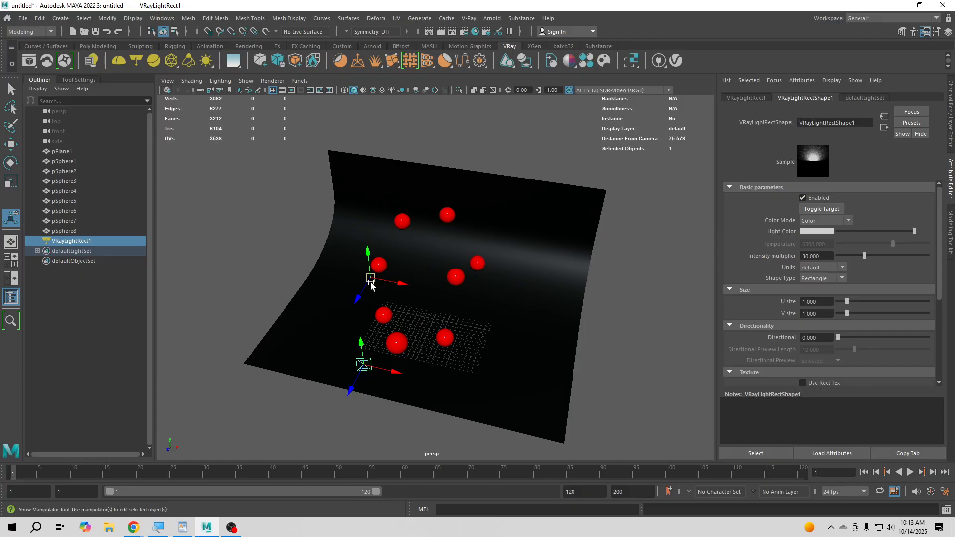
pyautogui.moveTo(370, 286); pyautogui.dragTo(483, 351)
pyautogui.click(593, 390)
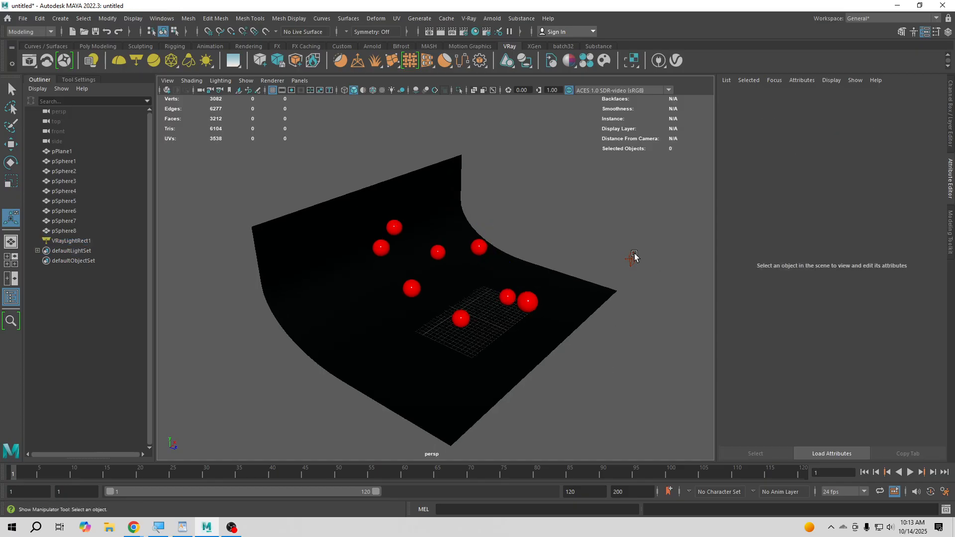
# - Scale the rectangle light up uniformly into a large panel in front of the backdrop
pyautogui.click(633, 258)
pyautogui.press('r')
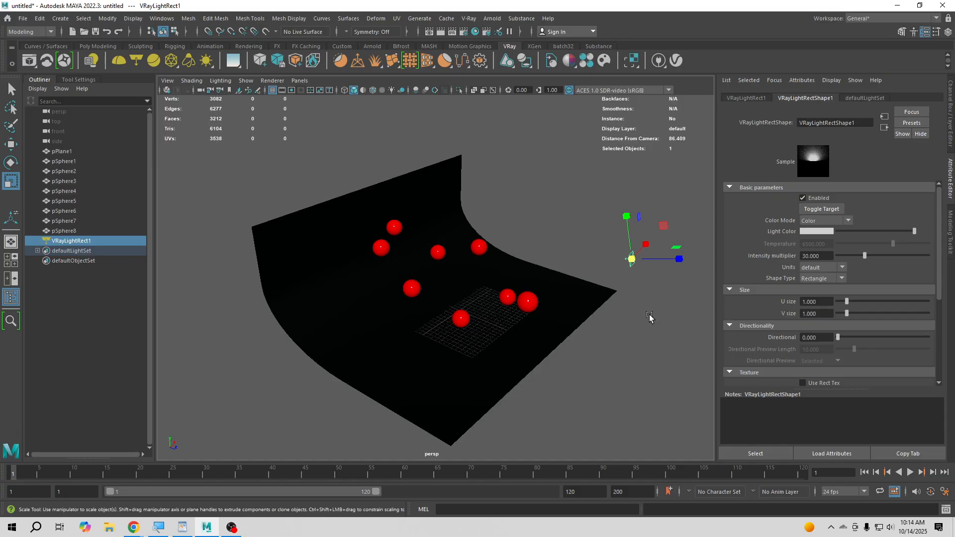
pyautogui.moveTo(632, 258); pyautogui.dragTo(670, 234)
# - Lower the rectangle light's target to about -1.5, 6.8, 7.7
pyautogui.press('t')
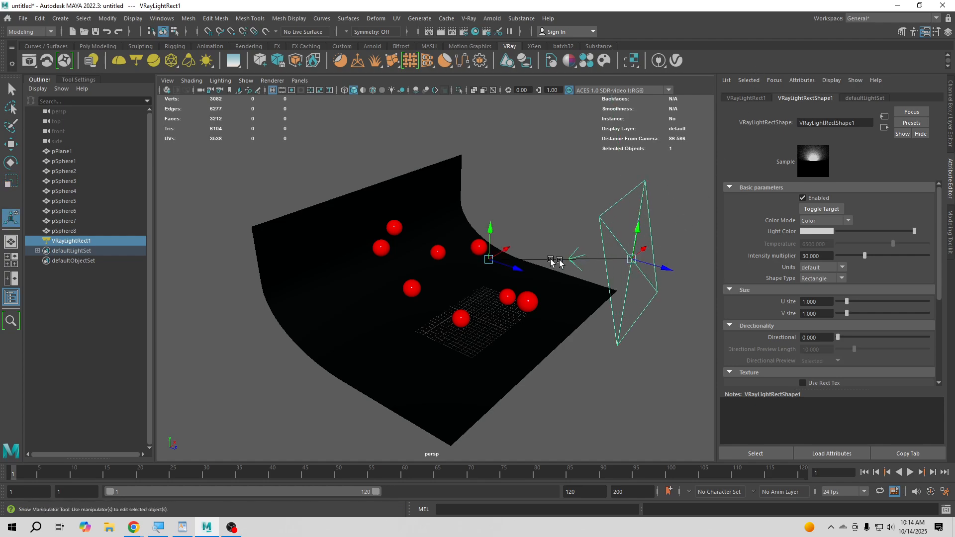
pyautogui.keyDown('alt'); pyautogui.moveTo(581, 368); pyautogui.dragTo(586, 372); pyautogui.keyUp('alt')
pyautogui.moveTo(498, 247); pyautogui.dragTo(494, 279)
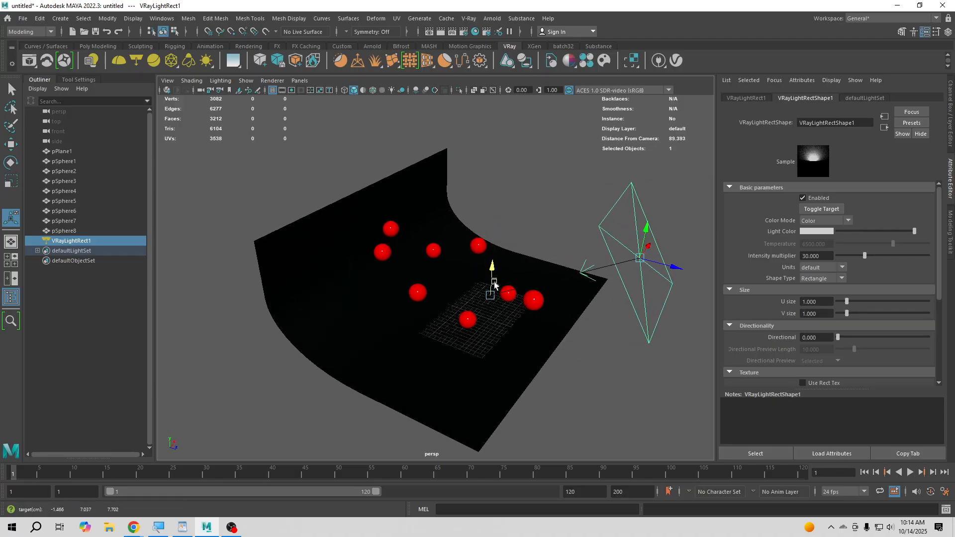
pyautogui.click(636, 380)
# - Raise the rectangle light in front of the set and move its target to about -9.0, 22.8, 7.7
pyautogui.click(643, 254)
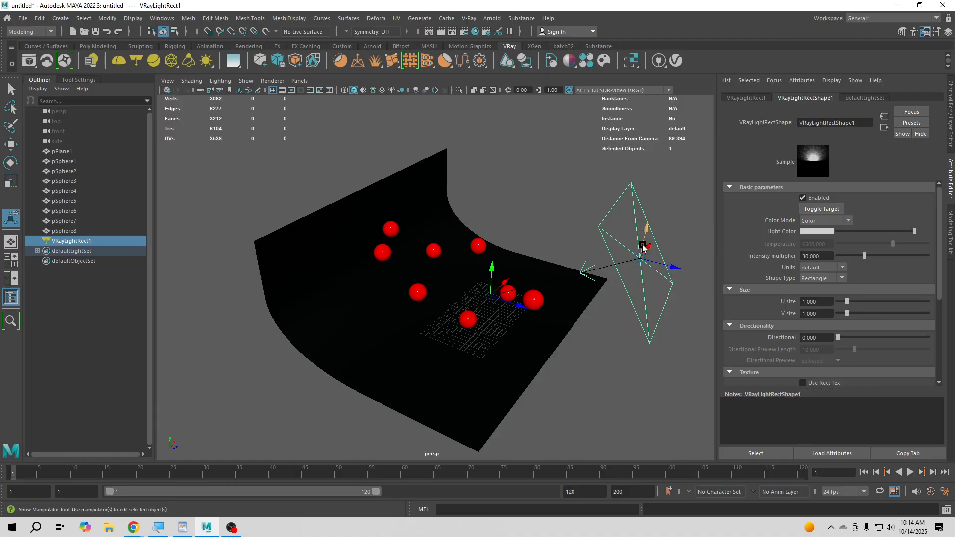
pyautogui.moveTo(643, 253); pyautogui.dragTo(826, 240)
pyautogui.keyDown('alt'); pyautogui.moveTo(500, 395); pyautogui.dragTo(490, 343); pyautogui.keyUp('alt')
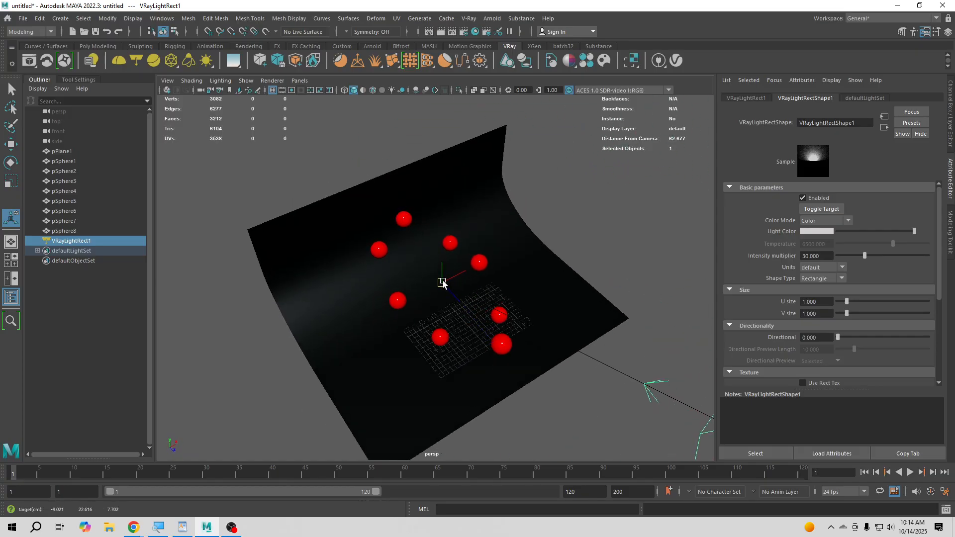
pyautogui.keyDown('alt'); pyautogui.moveTo(442, 279); pyautogui.dragTo(459, 406); pyautogui.keyUp('alt')
pyautogui.scroll(10, 498, 413)
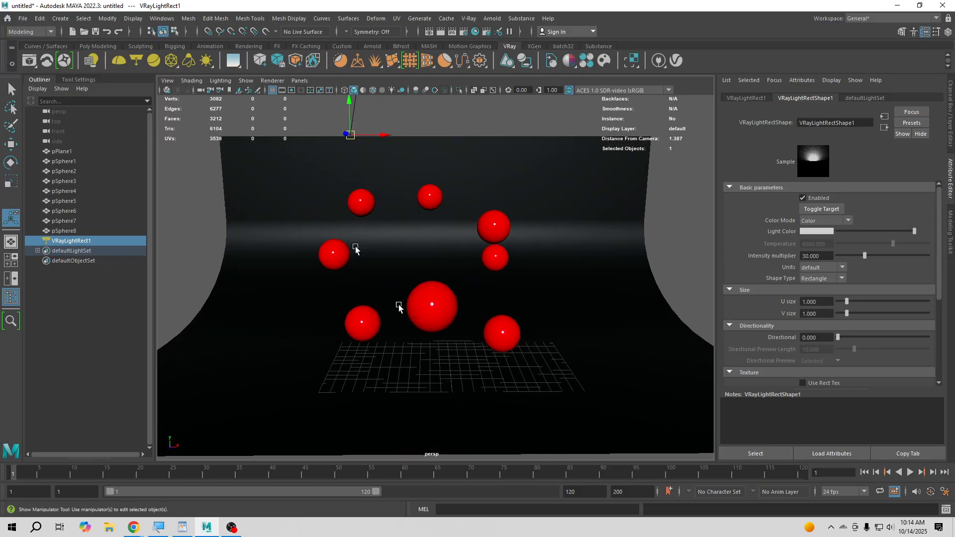
# - Create a new camera in the scene and clear the selection
pyautogui.click(60, 18)
pyautogui.moveTo(87, 86)
pyautogui.click(216, 95)
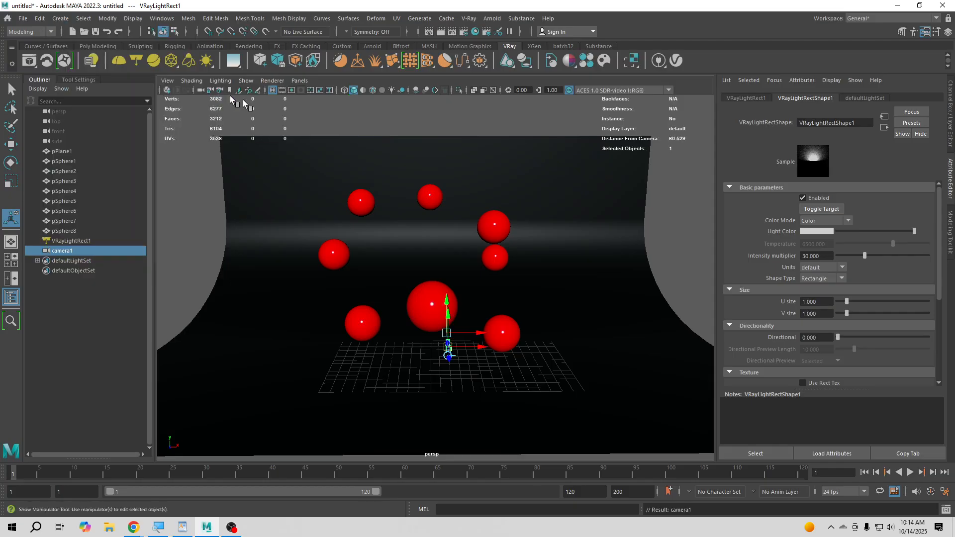
pyautogui.scroll(-4, 445, 318)
pyautogui.keyDown('alt'); pyautogui.moveTo(433, 326); pyautogui.dragTo(587, 408); pyautogui.keyUp('alt')
pyautogui.click(90, 340)
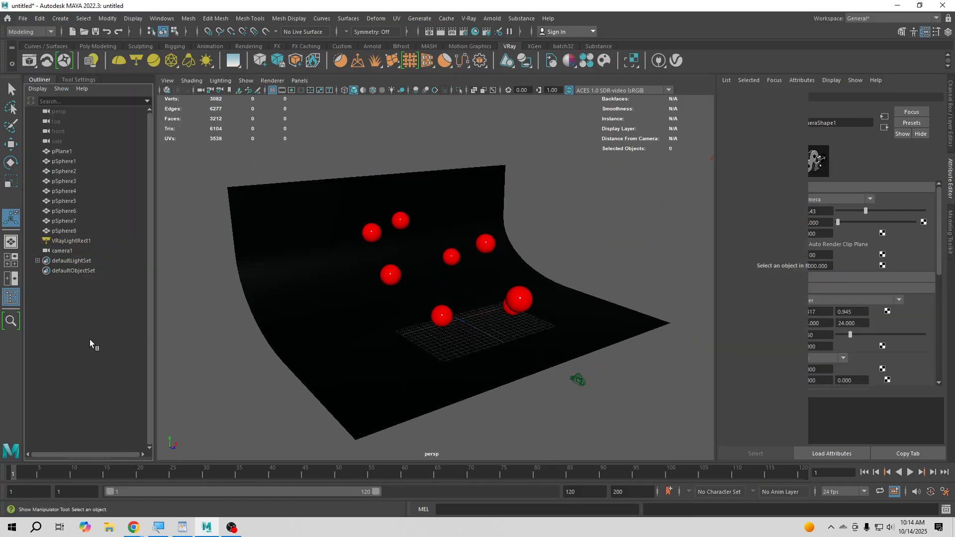
# - Move camera1 back and up to about 11.4 in Y and 32.1 in Z
pyautogui.click(61, 249)
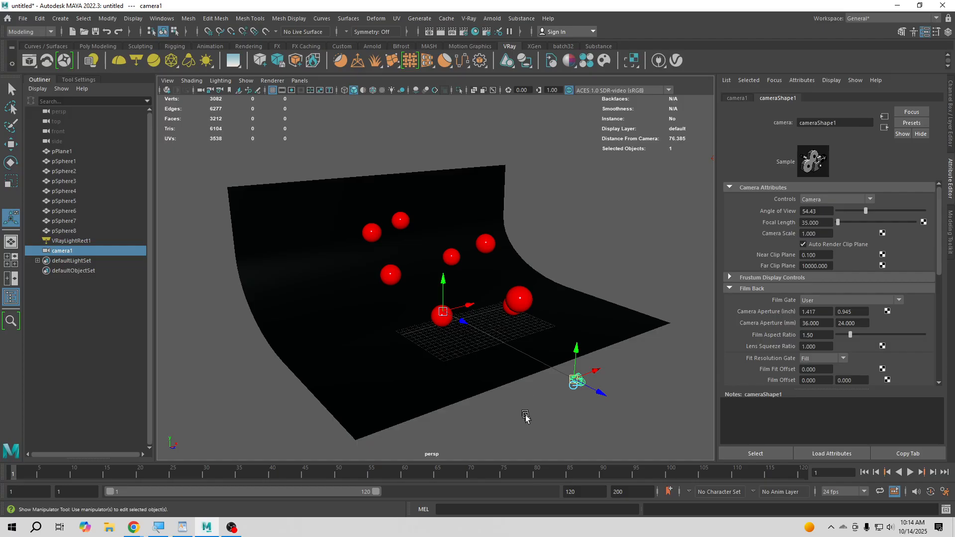
pyautogui.click(509, 424)
pyautogui.click(62, 252)
pyautogui.press('w')
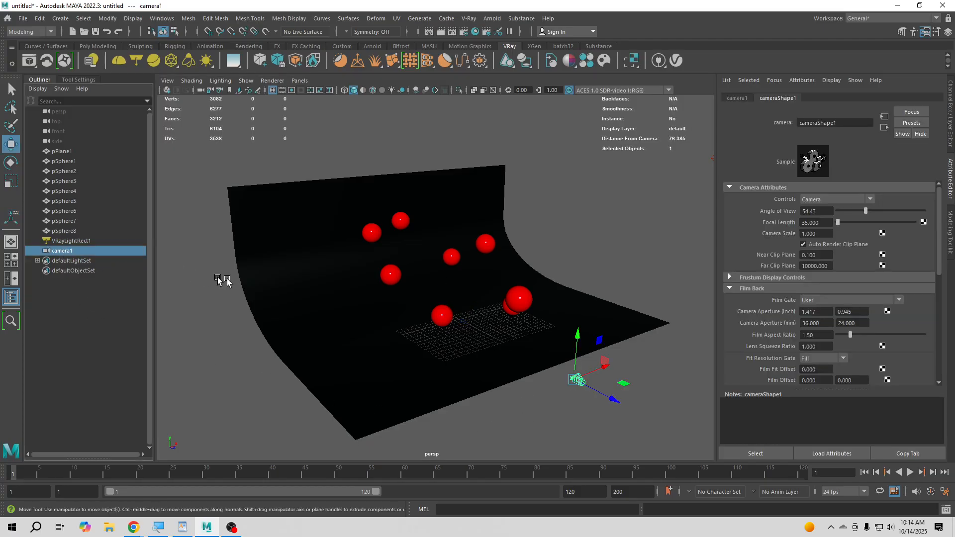
pyautogui.moveTo(601, 393); pyautogui.dragTo(632, 409)
pyautogui.moveTo(606, 372); pyautogui.dragTo(612, 296)
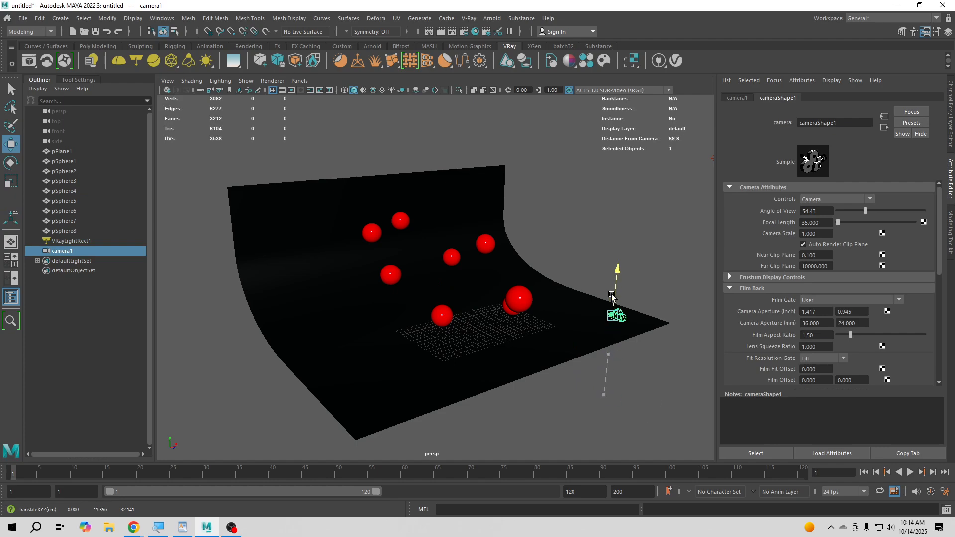
# - Switch the viewport to look through camera1
pyautogui.keyDown('alt'); pyautogui.moveTo(618, 352); pyautogui.dragTo(576, 347); pyautogui.keyUp('alt')
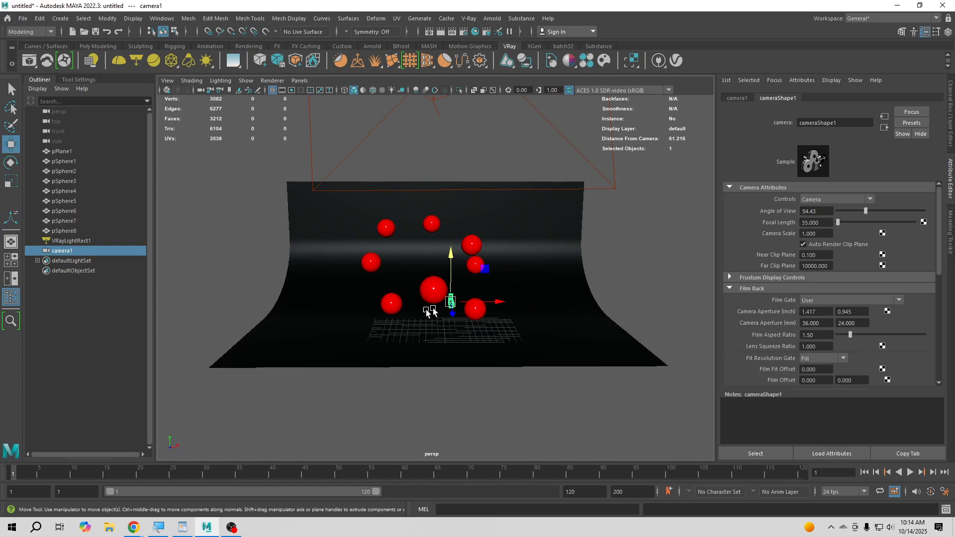
pyautogui.keyDown('alt'); pyautogui.moveTo(429, 313); pyautogui.dragTo(470, 377, button='right'); pyautogui.keyUp('alt')
pyautogui.click(299, 81)
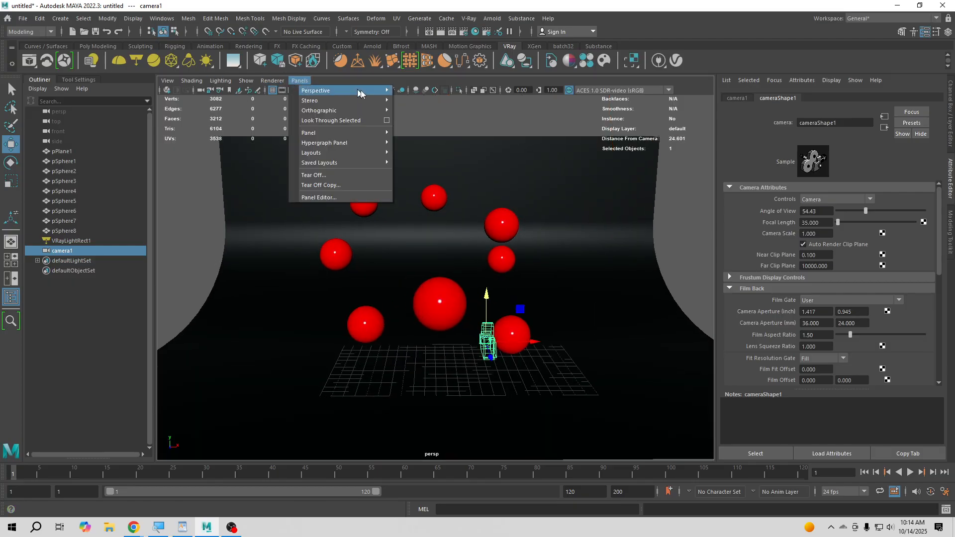
pyautogui.moveTo(363, 92)
pyautogui.click(423, 91)
# - Frame camera1 on the large central sphere, show the resolution gate, and back off to include the surrounding spheres
pyautogui.keyDown('alt'); pyautogui.moveTo(476, 267); pyautogui.dragTo(524, 297, button='right'); pyautogui.keyUp('alt')
pyautogui.click(486, 297)
pyautogui.press('f')
pyautogui.keyDown('alt'); pyautogui.moveTo(524, 297); pyautogui.dragTo(537, 309); pyautogui.keyUp('alt')
pyautogui.moveTo(536, 310)
pyautogui.keyDown('alt'); pyautogui.mouseDown(button='right')
pyautogui.moveTo(566, 299)
pyautogui.moveTo(558, 314)
pyautogui.moveTo(522, 298)
pyautogui.mouseUp(button='right'); pyautogui.keyUp('alt')
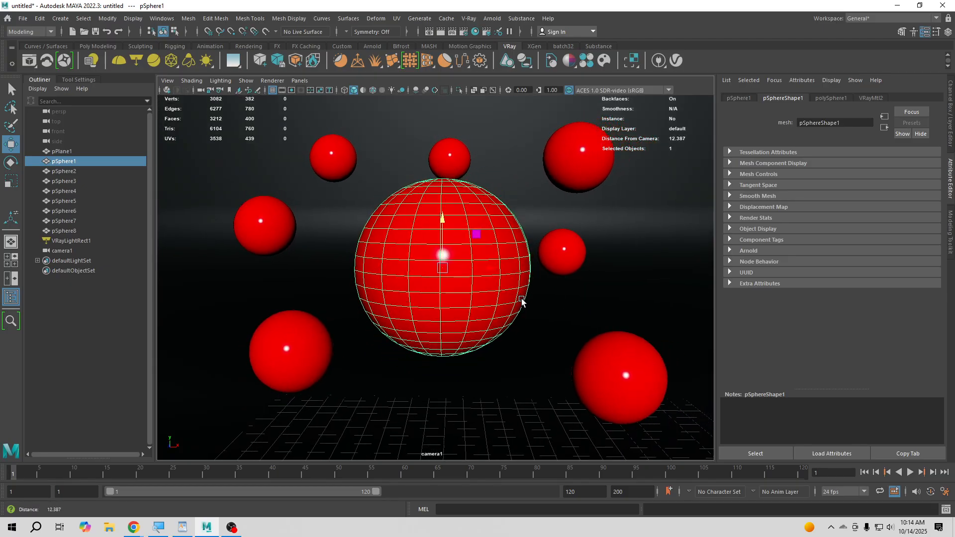
pyautogui.click(292, 91)
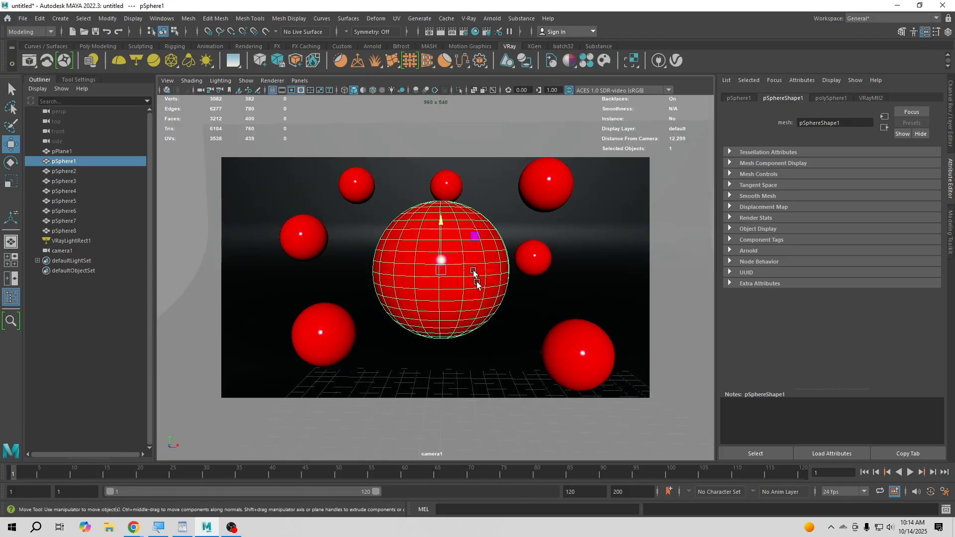
pyautogui.scroll(-3, 477, 282)
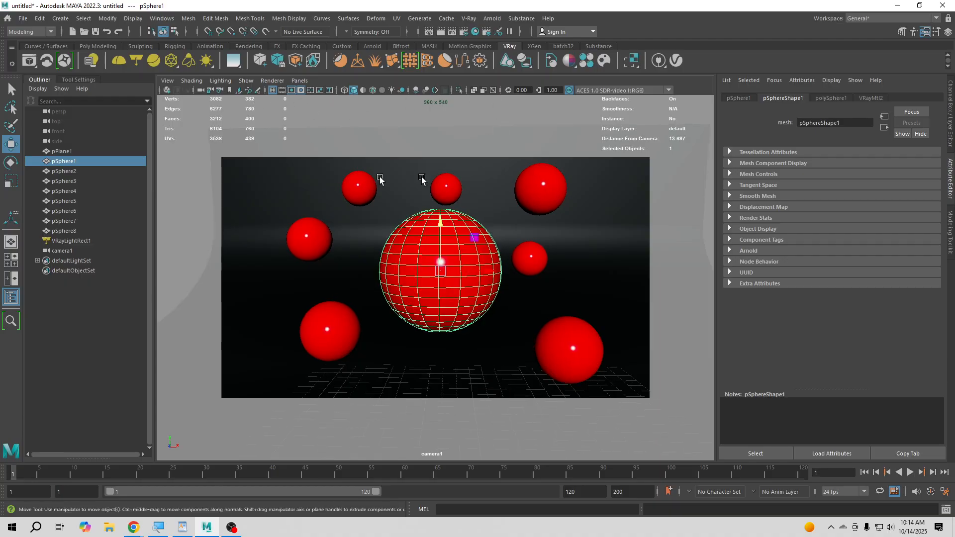
pyautogui.keyDown('alt'); pyautogui.moveTo(433, 237); pyautogui.dragTo(433, 246, button='middle'); pyautogui.keyUp('alt')
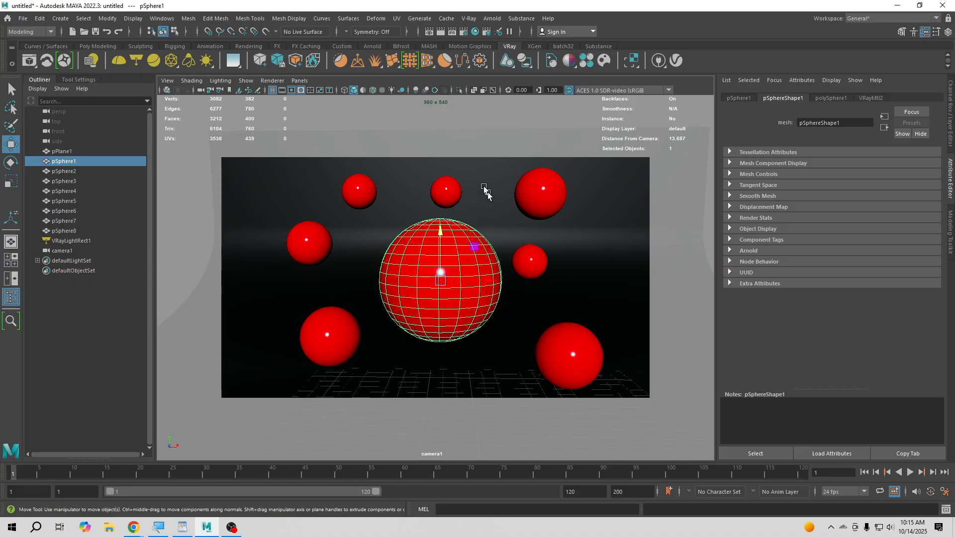
# - Set the scene's renderer to V-Ray and the renderable camera to camera1
pyautogui.click(465, 33)
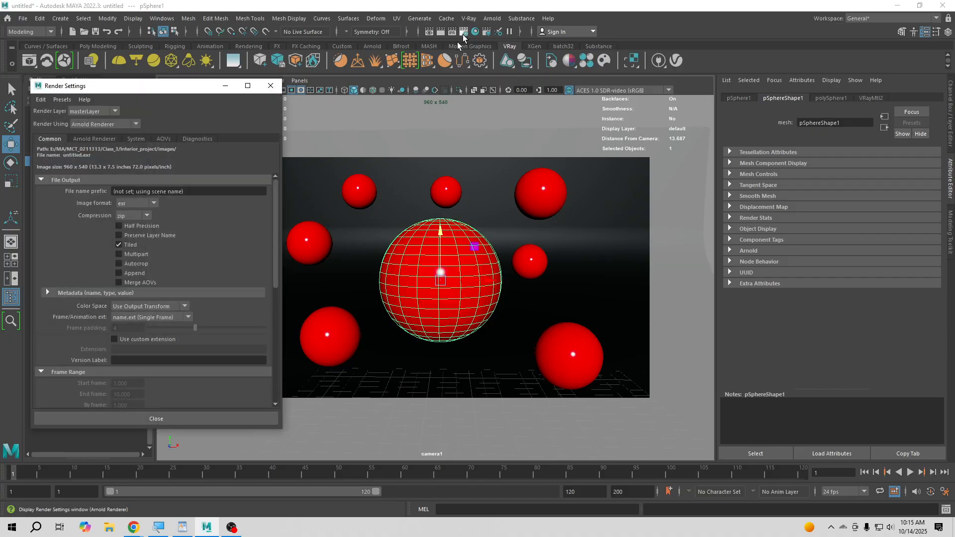
pyautogui.click(87, 123)
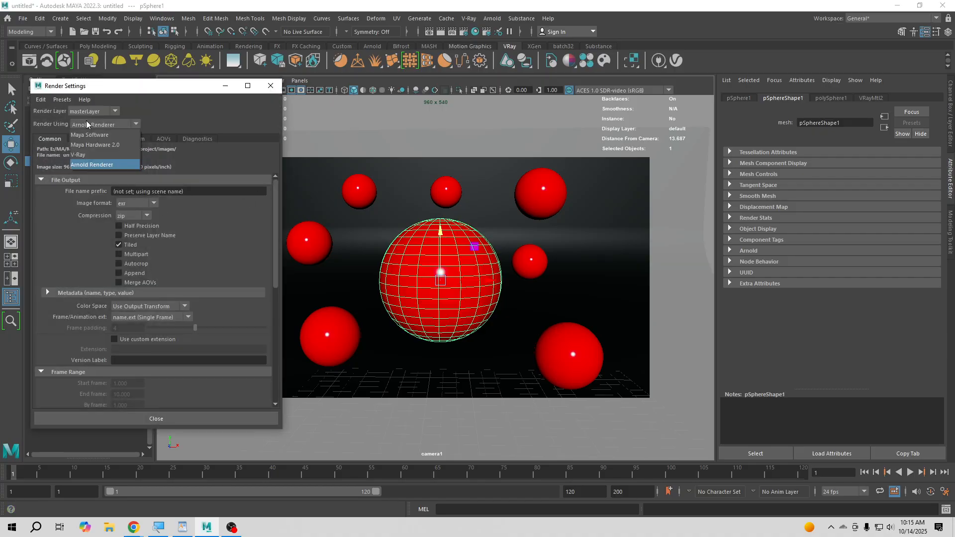
pyautogui.click(93, 156)
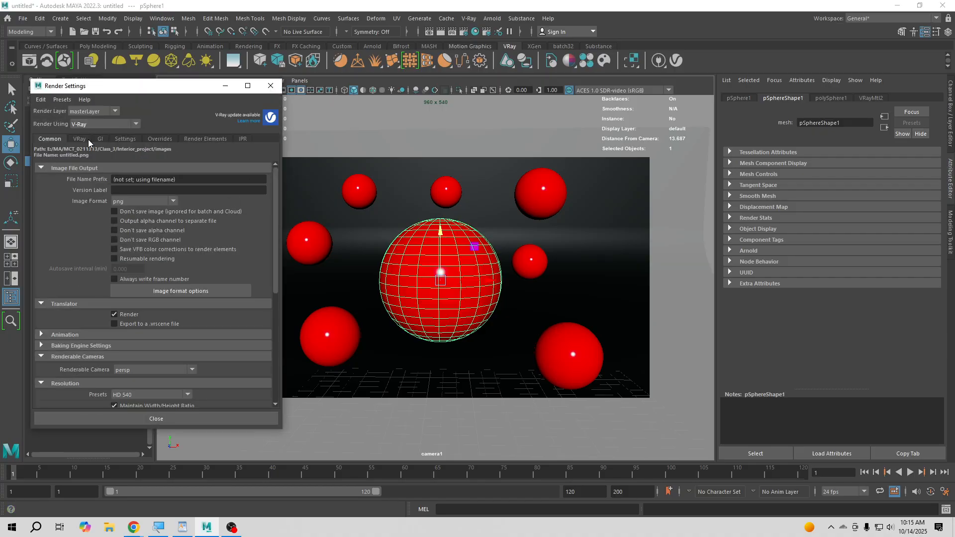
pyautogui.scroll(-3, 133, 224)
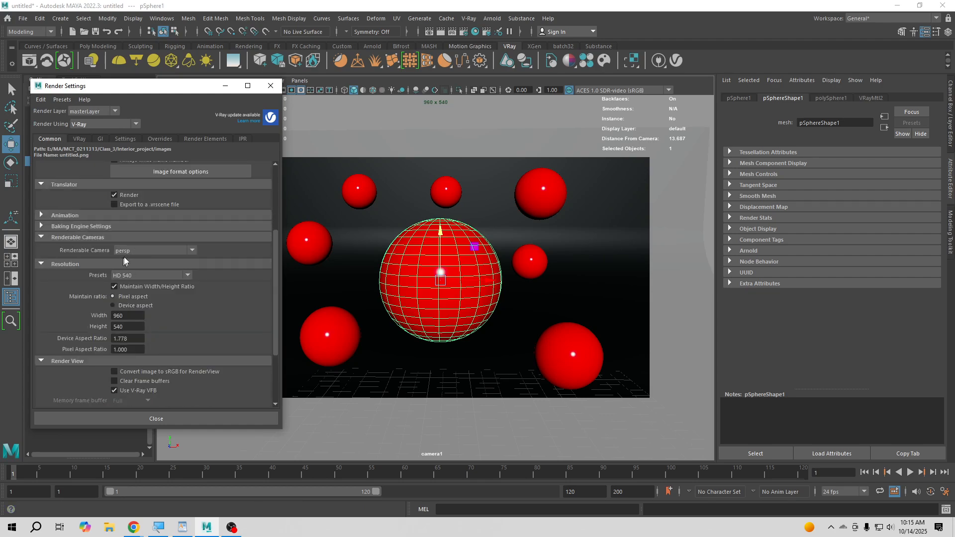
pyautogui.click(125, 250)
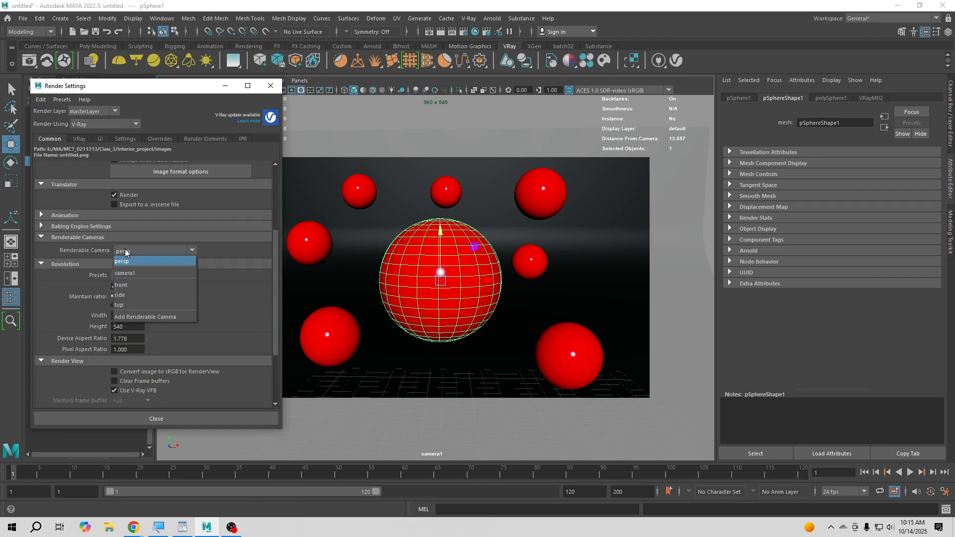
pyautogui.click(133, 274)
# - Set the render resolution preset to HD 1080 and close the render settings
pyautogui.click(131, 276)
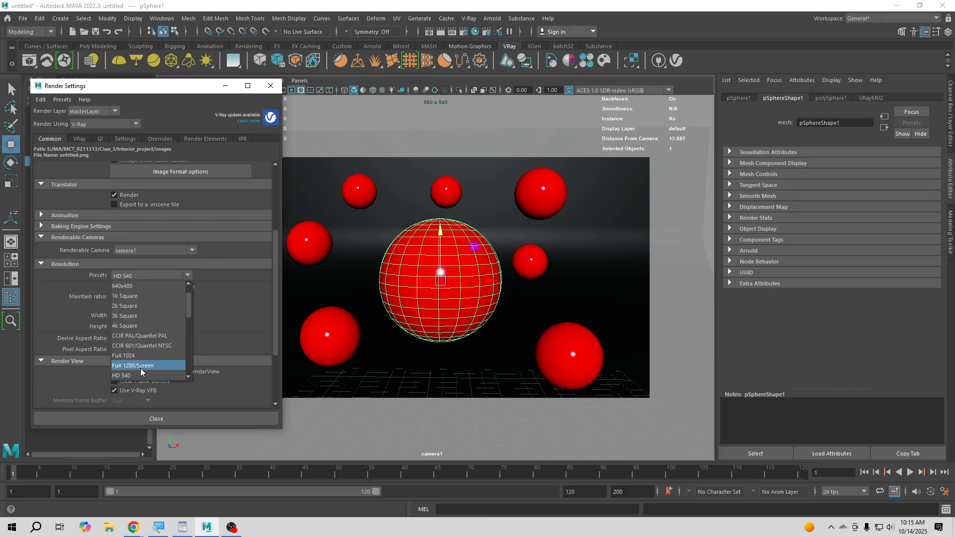
pyautogui.scroll(-3, 134, 357)
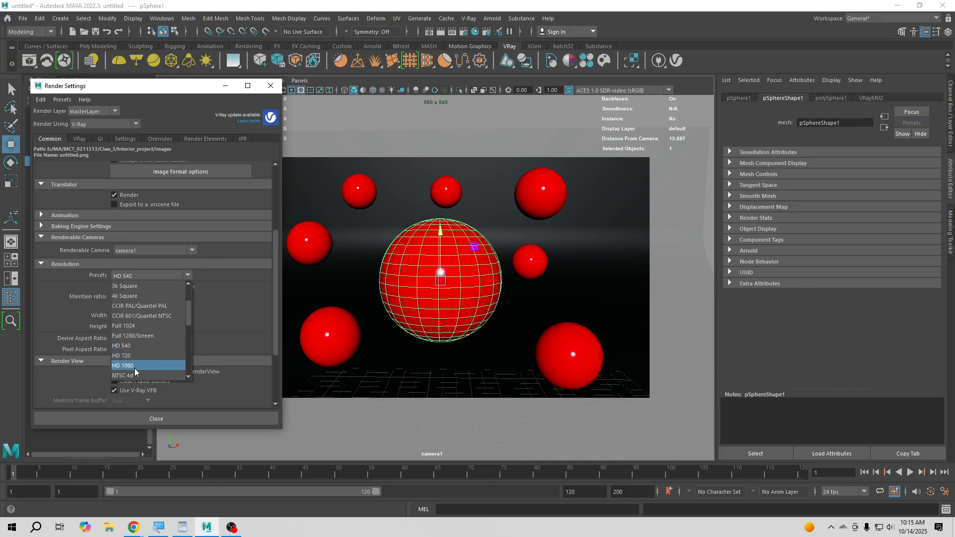
pyautogui.click(134, 368)
pyautogui.click(271, 85)
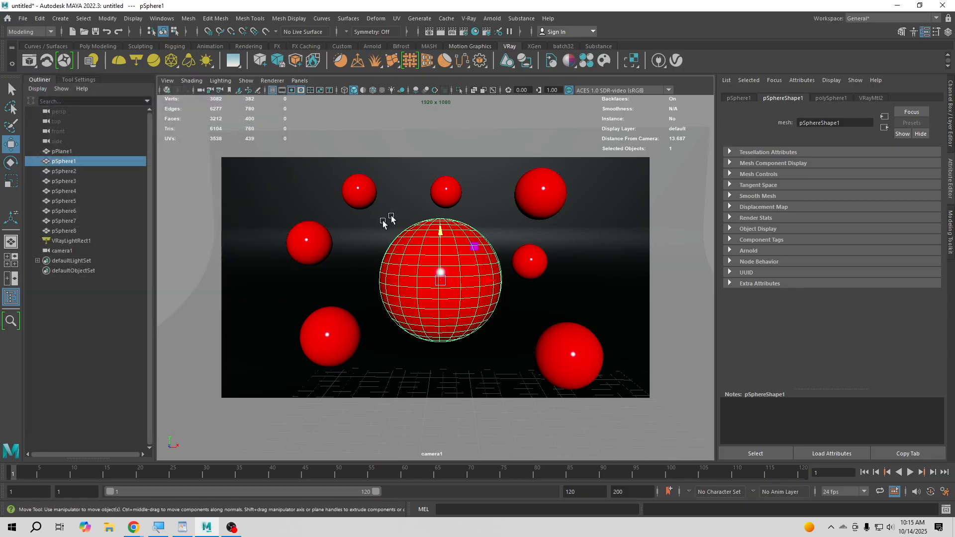
# - Pull camera1 back and center the large sphere so all eight spheres sit well inside the resolution gate
pyautogui.moveTo(371, 292)
pyautogui.keyDown('alt'); pyautogui.mouseDown(button='right')
pyautogui.moveTo(390, 303)
pyautogui.moveTo(385, 291)
pyautogui.mouseUp(button='right'); pyautogui.keyUp('alt')
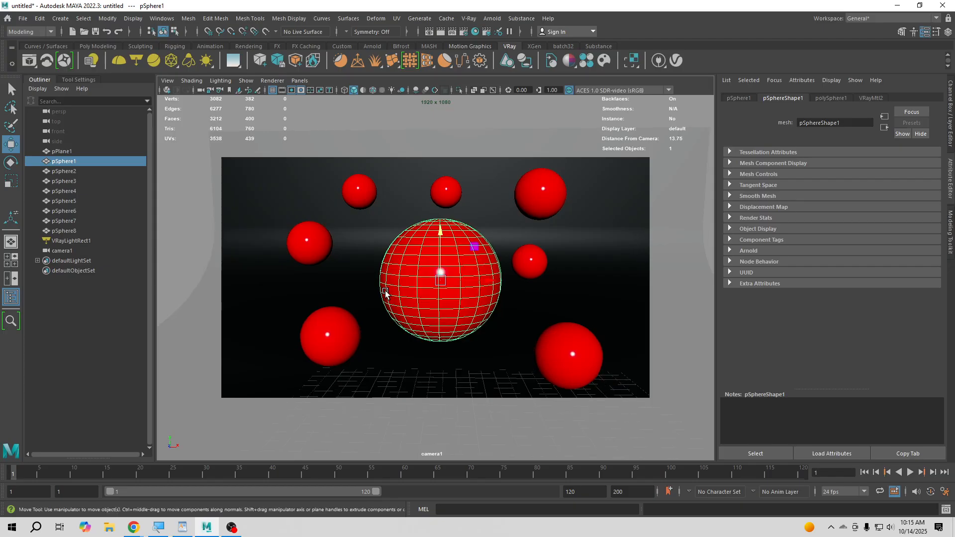
pyautogui.keyDown('alt'); pyautogui.moveTo(386, 291); pyautogui.dragTo(388, 292); pyautogui.keyUp('alt')
pyautogui.keyDown('alt'); pyautogui.moveTo(390, 294); pyautogui.dragTo(391, 294, button='right'); pyautogui.keyUp('alt')
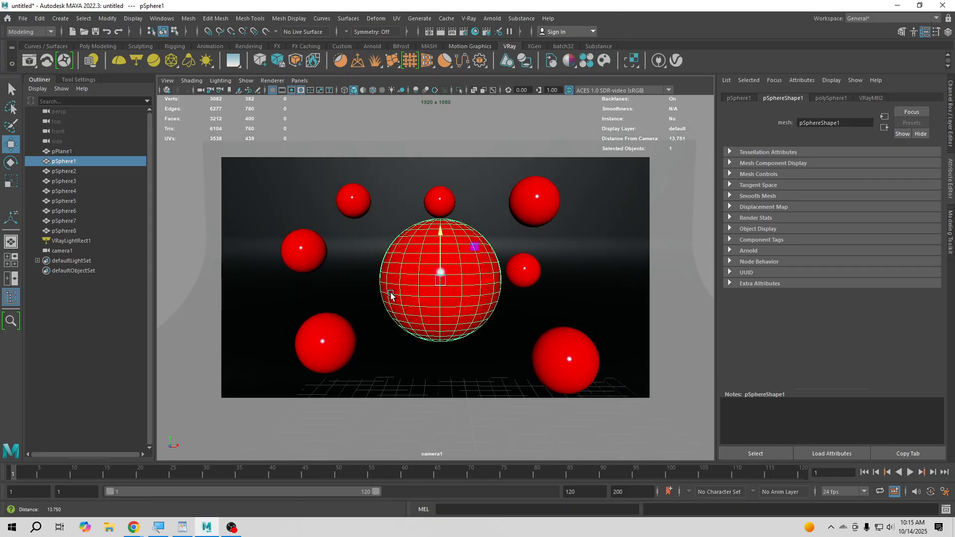
pyautogui.keyDown('alt'); pyautogui.moveTo(393, 300); pyautogui.dragTo(395, 297, button='middle'); pyautogui.keyUp('alt')
pyautogui.scroll(-3, 394, 297)
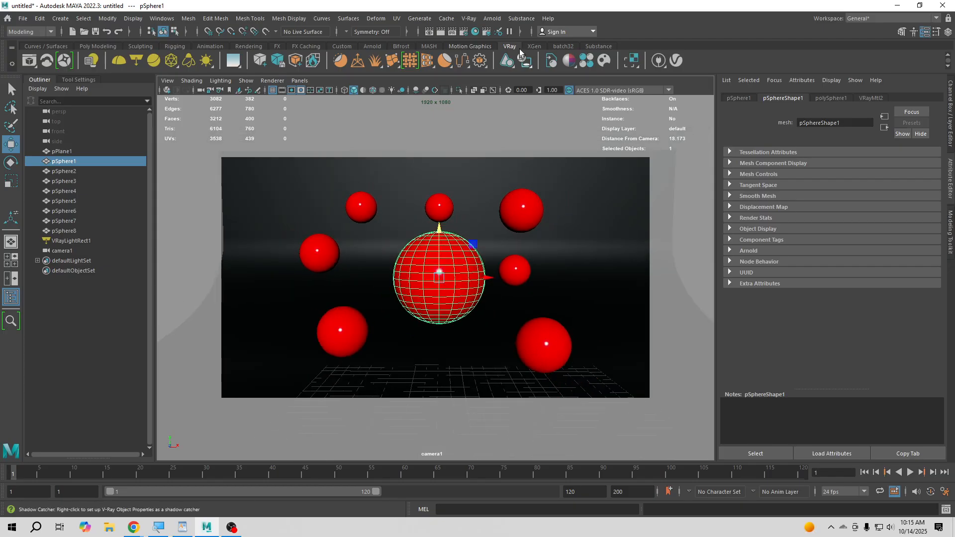
# - Set the V-Ray image sampler type to Bucket with max subdivs of 8, and close the render settings
pyautogui.click(464, 31)
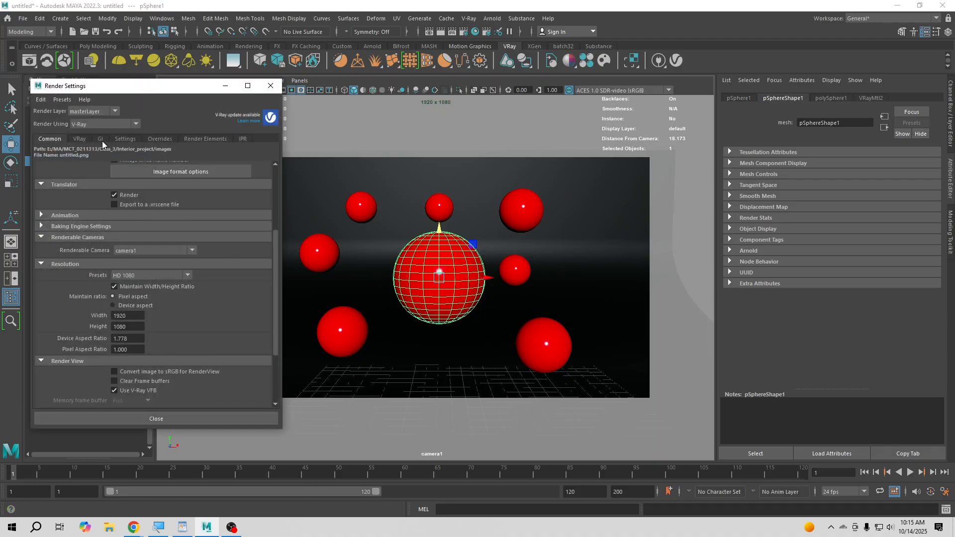
pyautogui.click(80, 140)
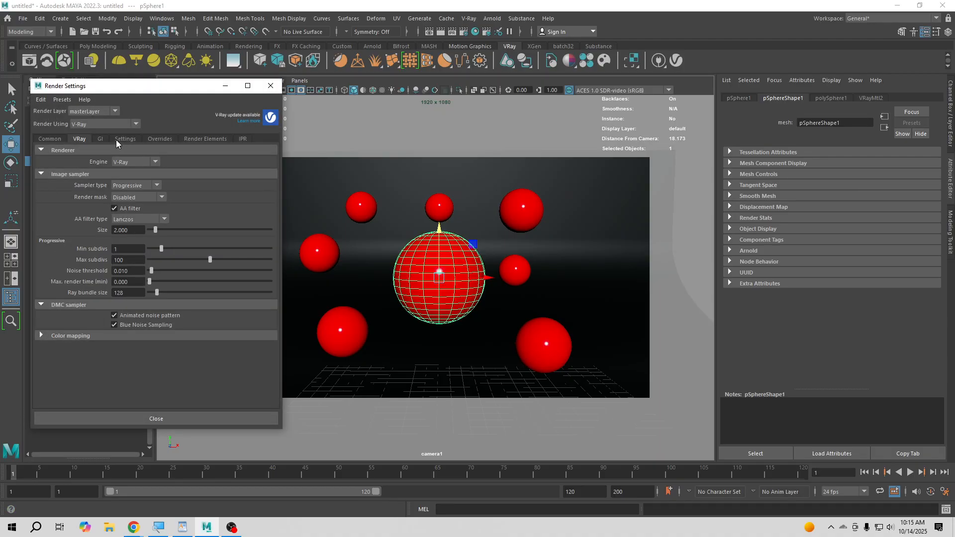
pyautogui.click(137, 186)
pyautogui.click(136, 206)
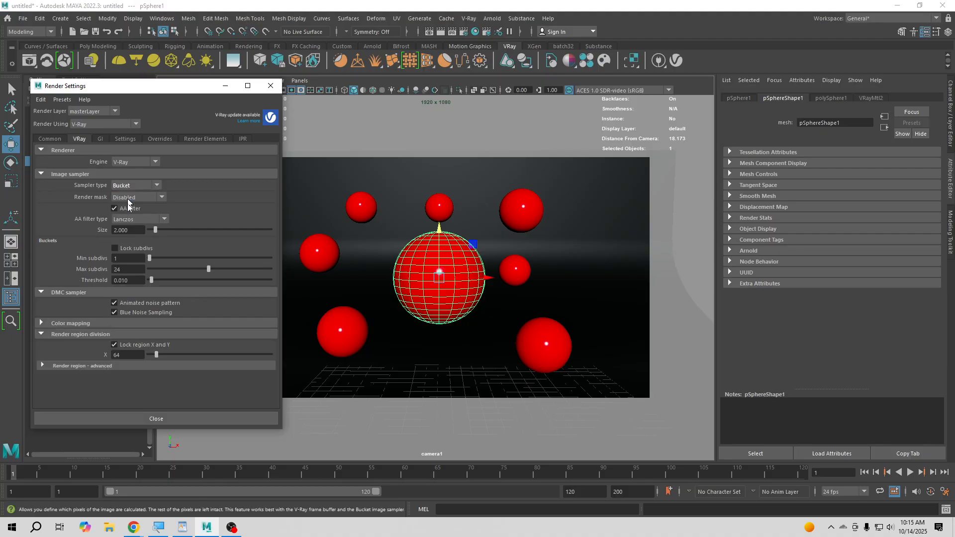
pyautogui.click(127, 269)
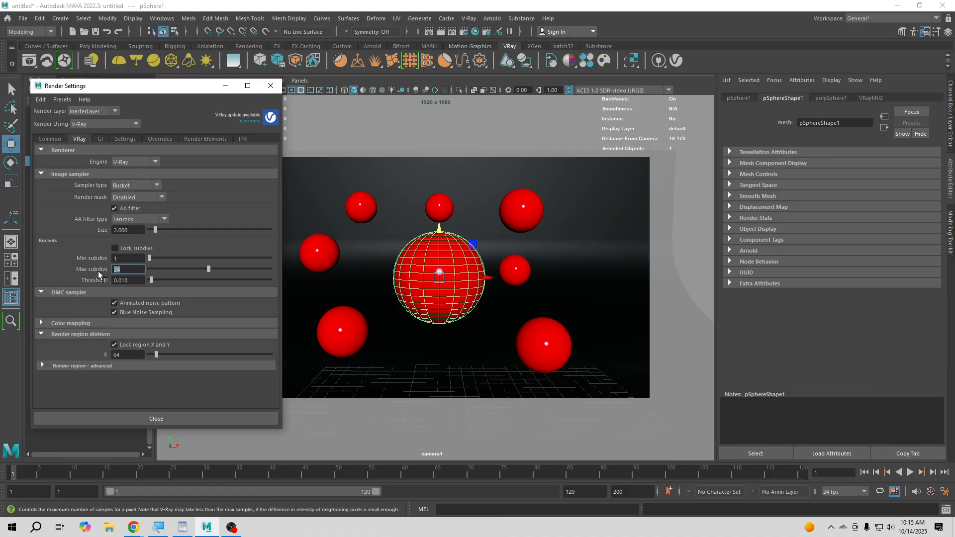
pyautogui.write('8')
pyautogui.press('Return')
pyautogui.click(271, 85)
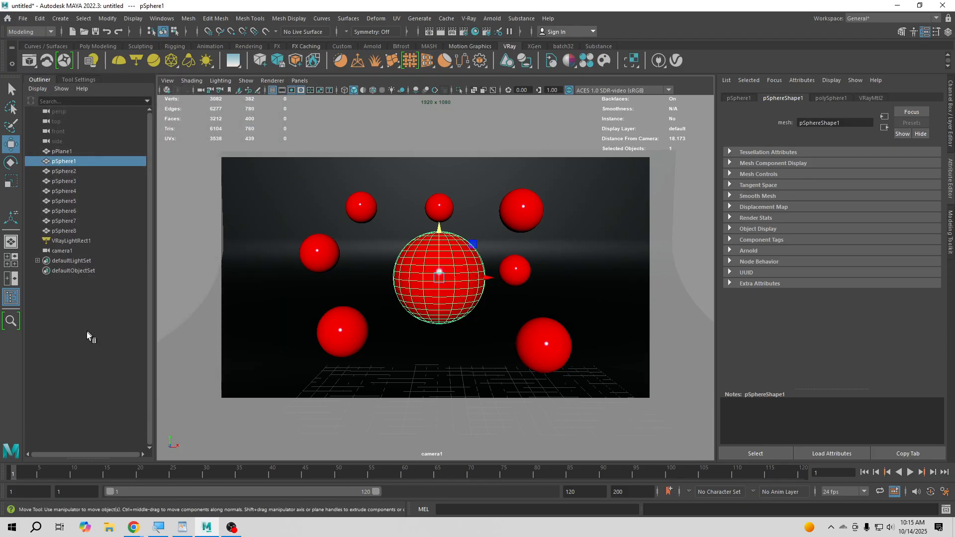
# - Clear the selection and bring camera1 slightly closer to the group of spheres
pyautogui.click(446, 335)
pyautogui.keyDown('alt'); pyautogui.moveTo(456, 312); pyautogui.dragTo(478, 338, button='right'); pyautogui.keyUp('alt')
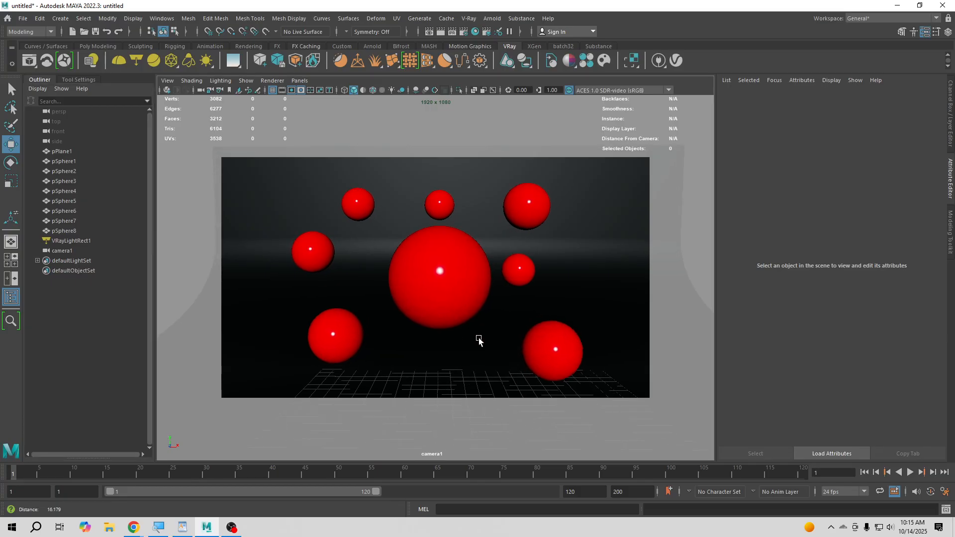
pyautogui.keyDown('alt'); pyautogui.moveTo(478, 336); pyautogui.dragTo(477, 341, button='middle'); pyautogui.keyUp('alt')
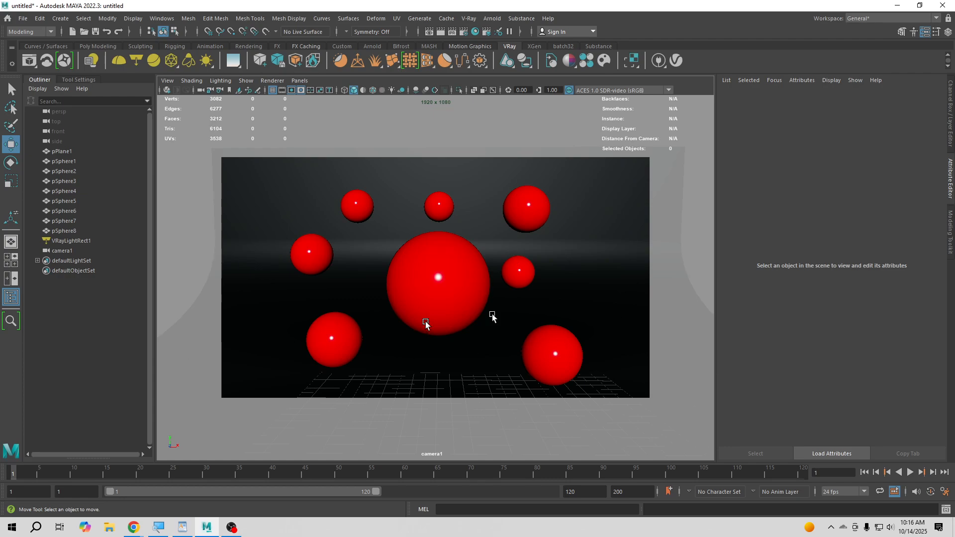
# - Add the V-Ray physical camera attributes to camera1 and check that the option is enabled
pyautogui.click(60, 250)
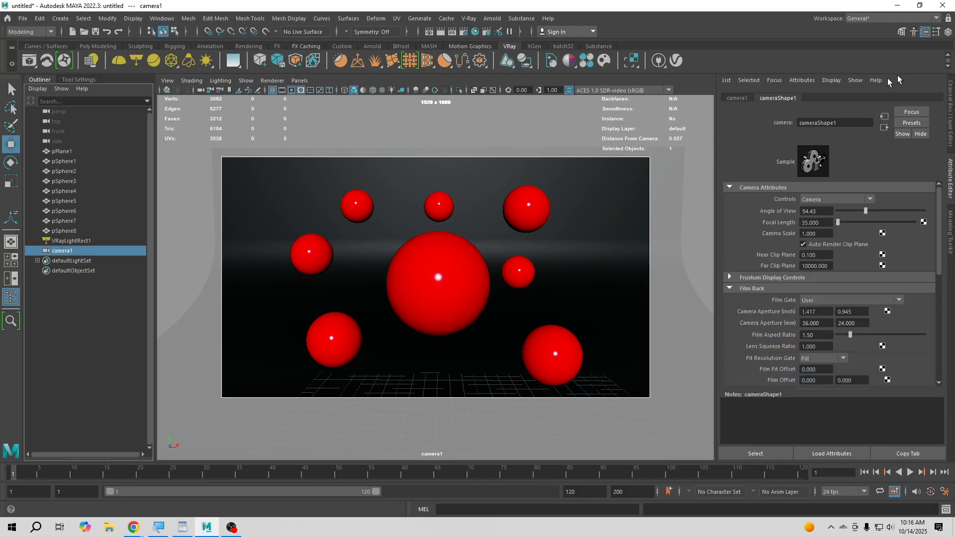
pyautogui.click(802, 80)
pyautogui.moveTo(825, 120)
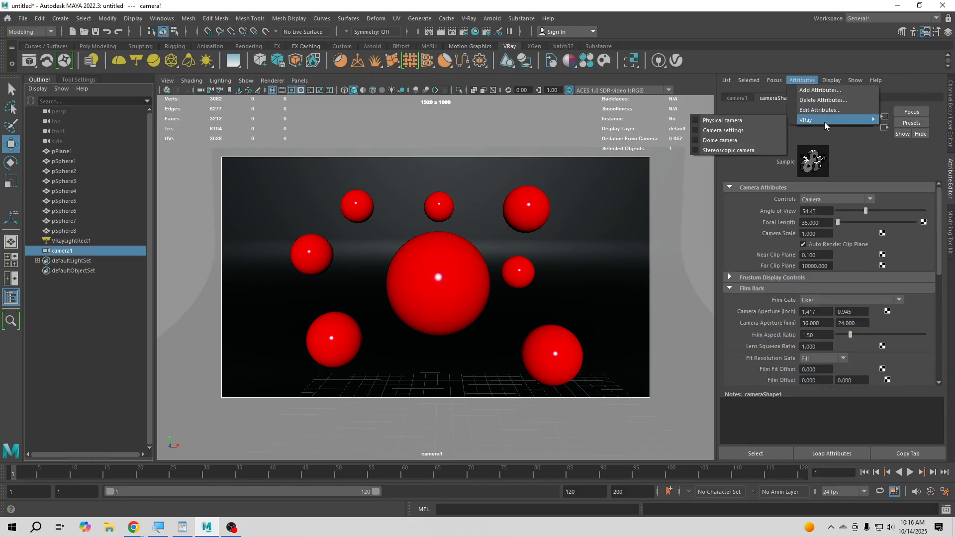
pyautogui.click(737, 122)
pyautogui.click(802, 80)
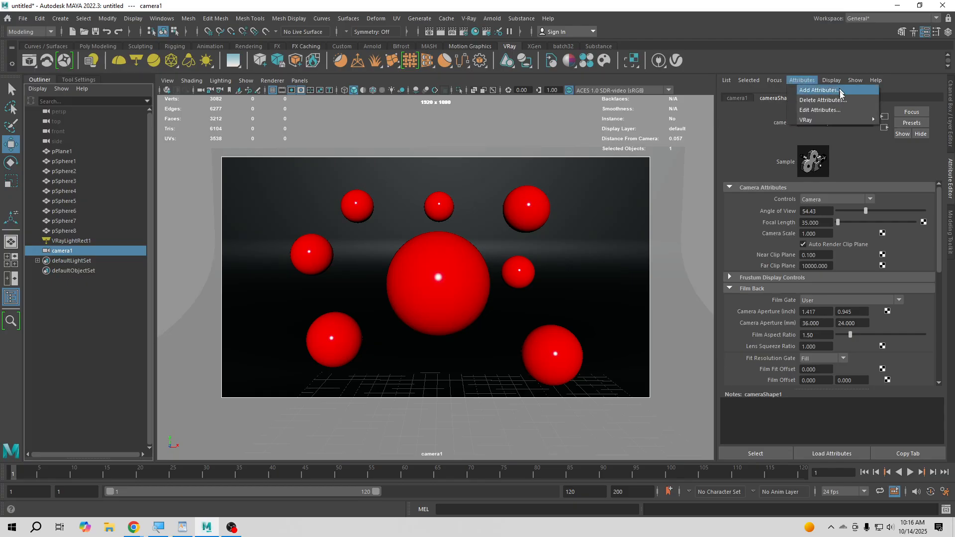
pyautogui.moveTo(817, 120)
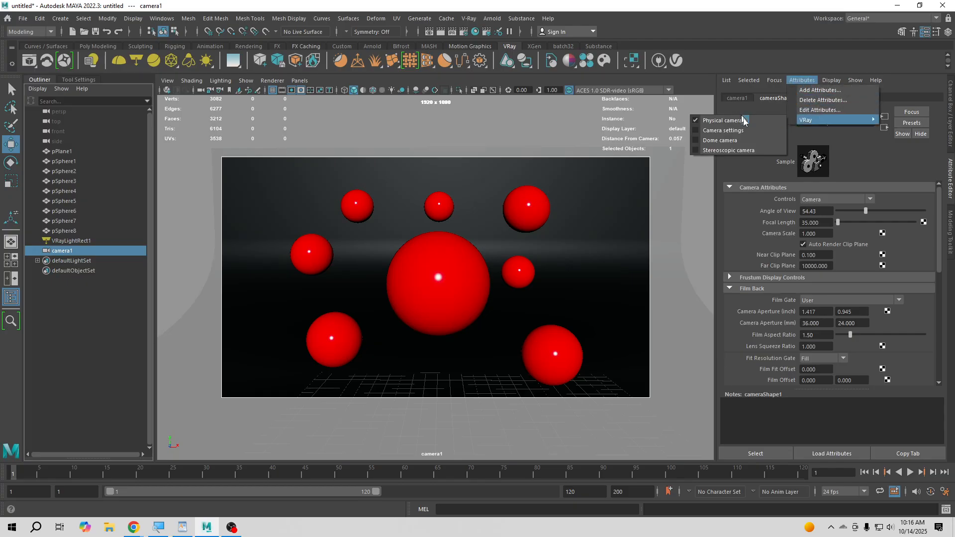
pyautogui.click(767, 169)
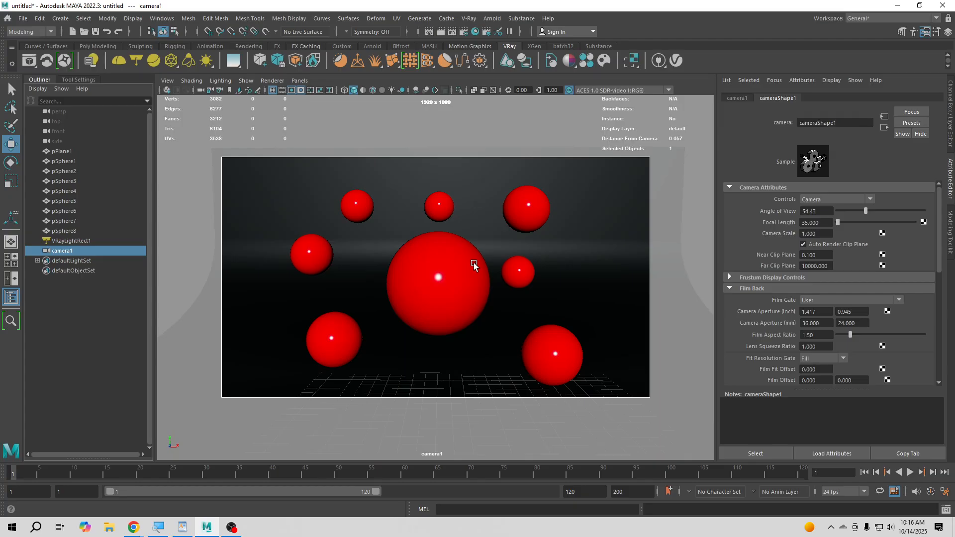
# - Set camera1's focal length to 85
pyautogui.click(820, 223)
pyautogui.moveTo(820, 223); pyautogui.dragTo(758, 226)
pyautogui.write('85')
pyautogui.press('Return')
# - Reframe camera1 by pulling it back and centering the eight spheres inside the resolution gate
pyautogui.scroll(-8, 436, 245)
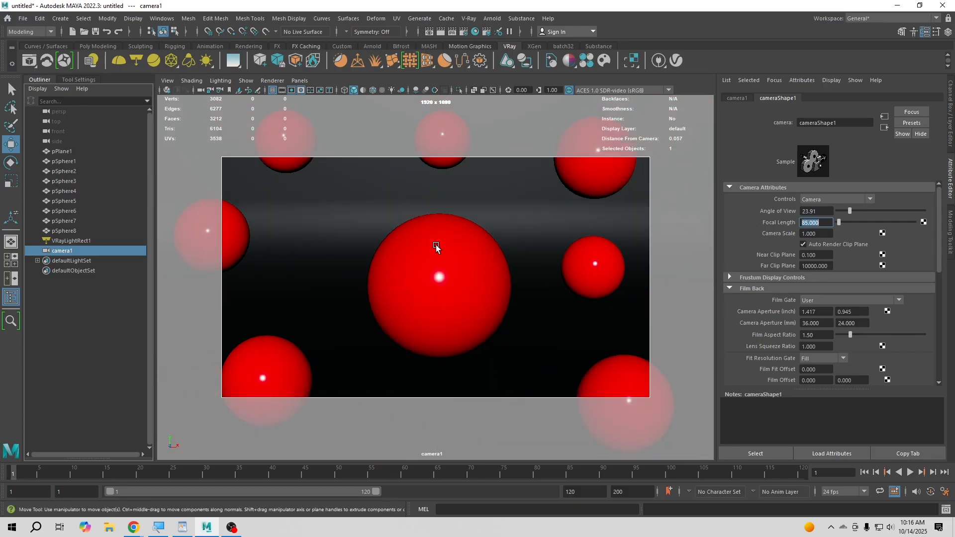
pyautogui.scroll(1, 434, 249)
pyautogui.scroll(-1, 434, 249)
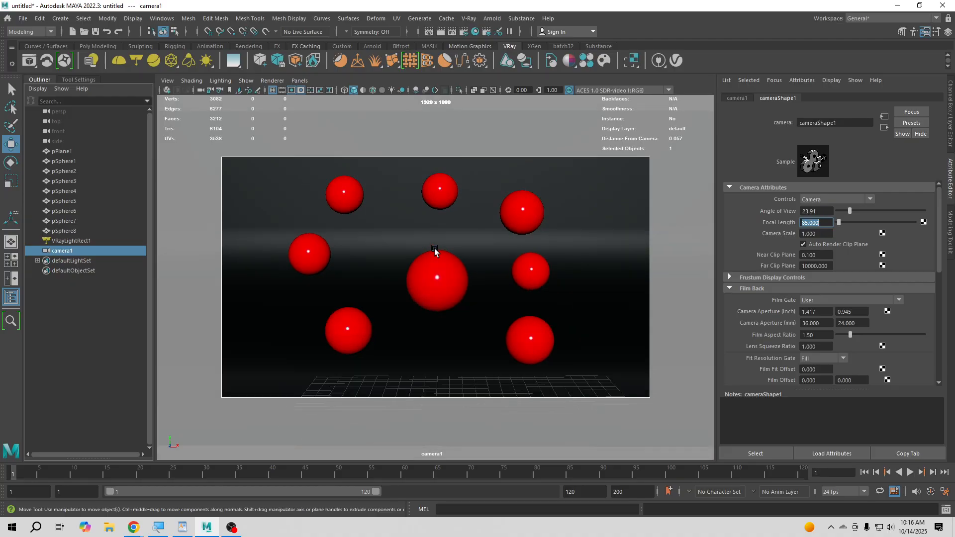
pyautogui.keyDown('alt'); pyautogui.moveTo(421, 252); pyautogui.dragTo(431, 258, button='middle'); pyautogui.keyUp('alt')
pyautogui.keyDown('alt'); pyautogui.moveTo(431, 259); pyautogui.dragTo(451, 283, button='right'); pyautogui.keyUp('alt')
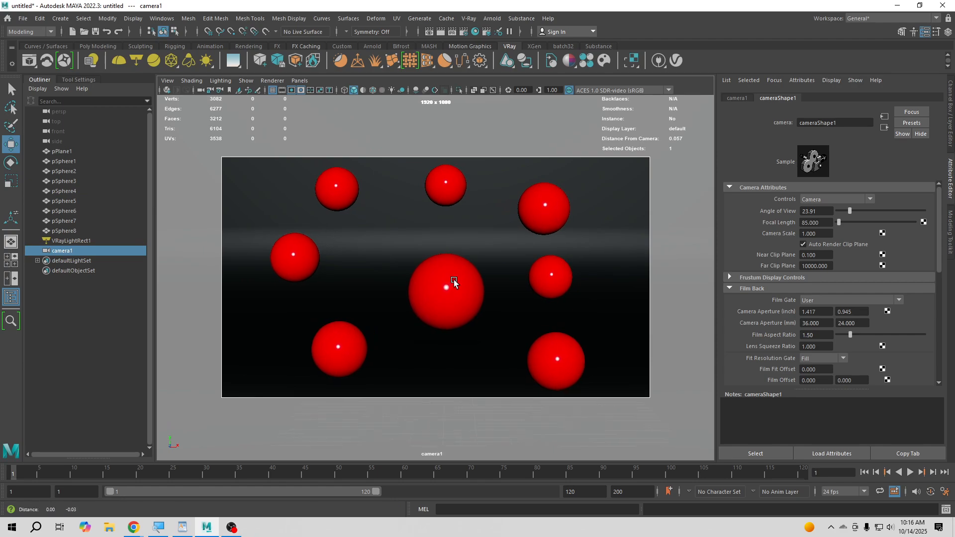
pyautogui.keyDown('alt'); pyautogui.moveTo(450, 281); pyautogui.dragTo(449, 280, button='middle'); pyautogui.keyUp('alt')
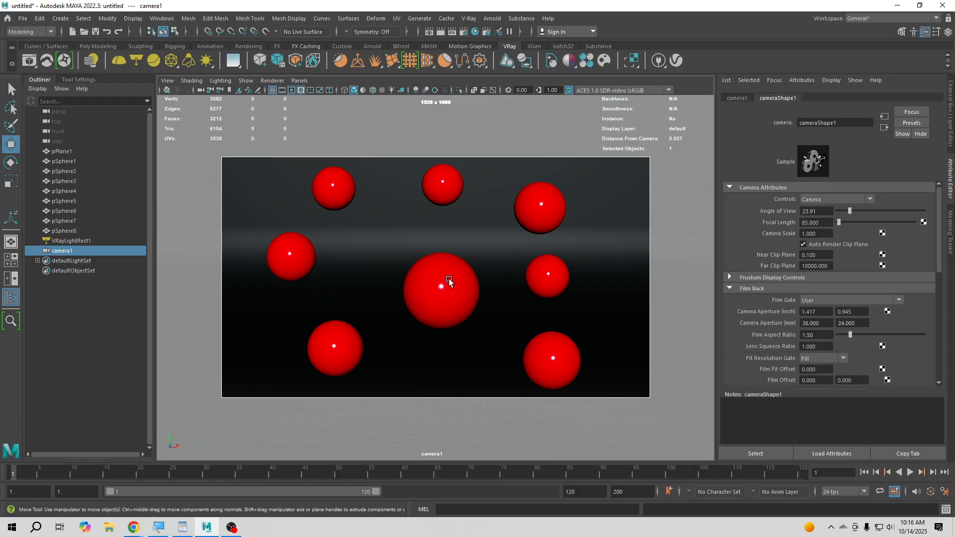
# - Move pSphere8 along X toward the large central sphere, to about 4.7
pyautogui.click(570, 277)
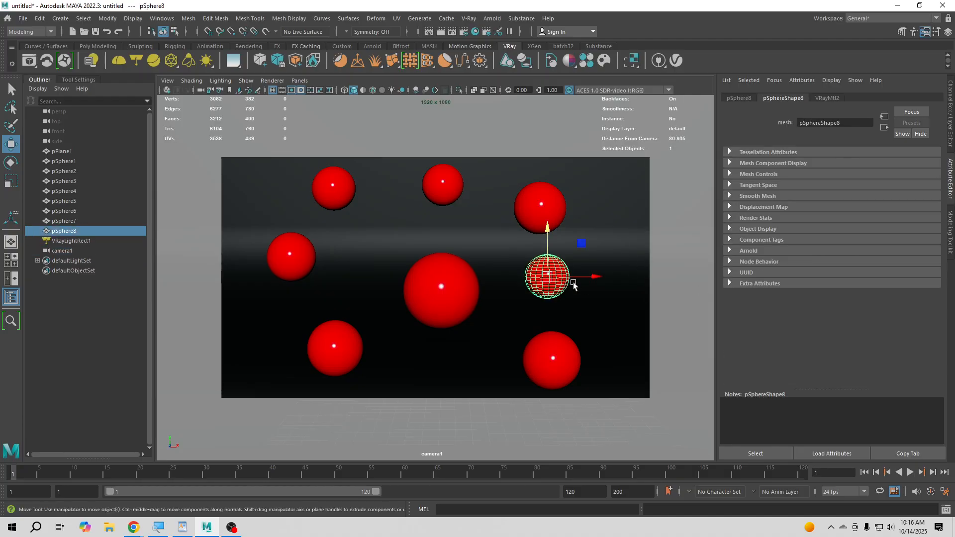
pyautogui.moveTo(573, 281); pyautogui.dragTo(559, 283)
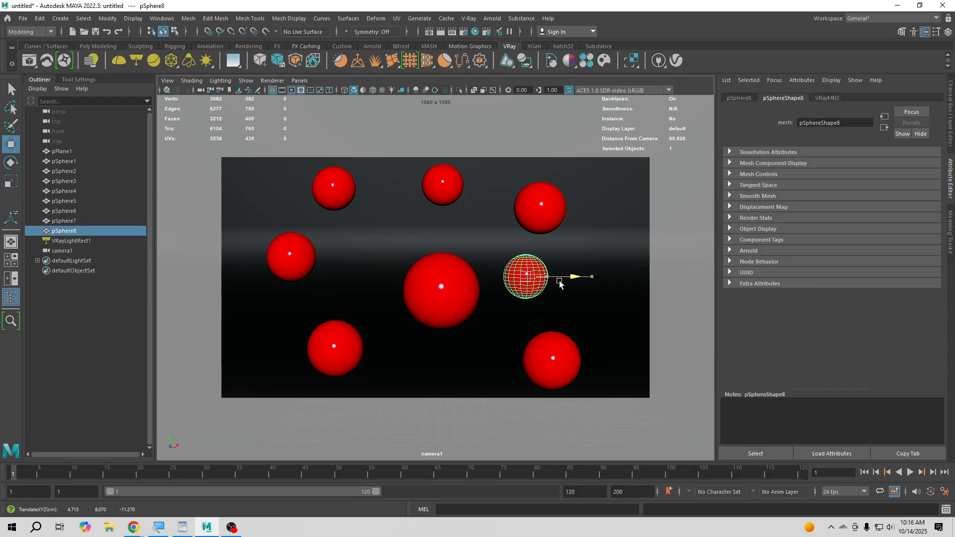
# - Move pSphere6 along X to about 5.8 and shift the lower-right sphere slightly outward along X
pyautogui.click(540, 206)
pyautogui.moveTo(576, 213); pyautogui.dragTo(593, 213)
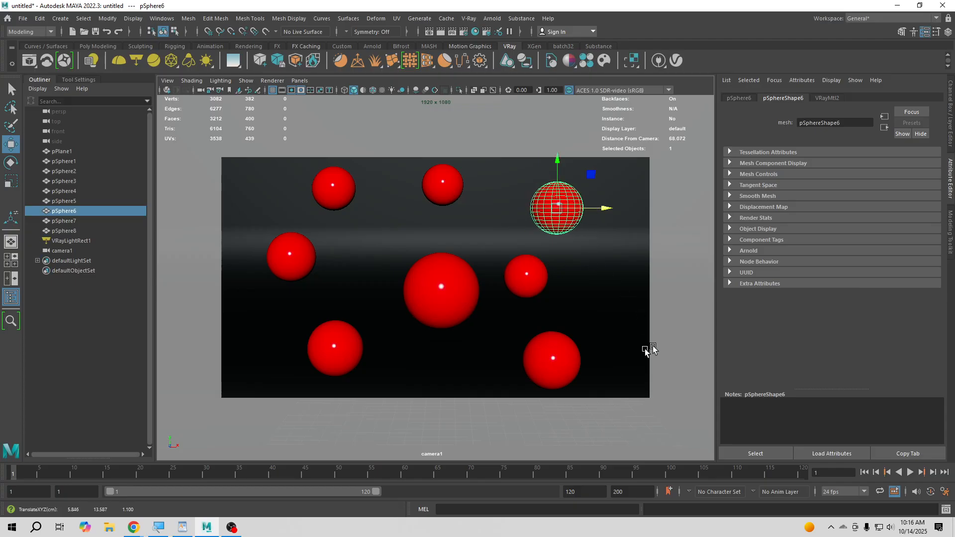
pyautogui.click(580, 364)
pyautogui.moveTo(579, 365)
pyautogui.mouseDown()
pyautogui.moveTo(600, 366)
pyautogui.moveTo(591, 365)
pyautogui.mouseUp()
# - Move pSphere8 along X to about 4.95 and lower it slightly beside the large central sphere
pyautogui.click(540, 289)
pyautogui.moveTo(570, 281); pyautogui.dragTo(570, 281)
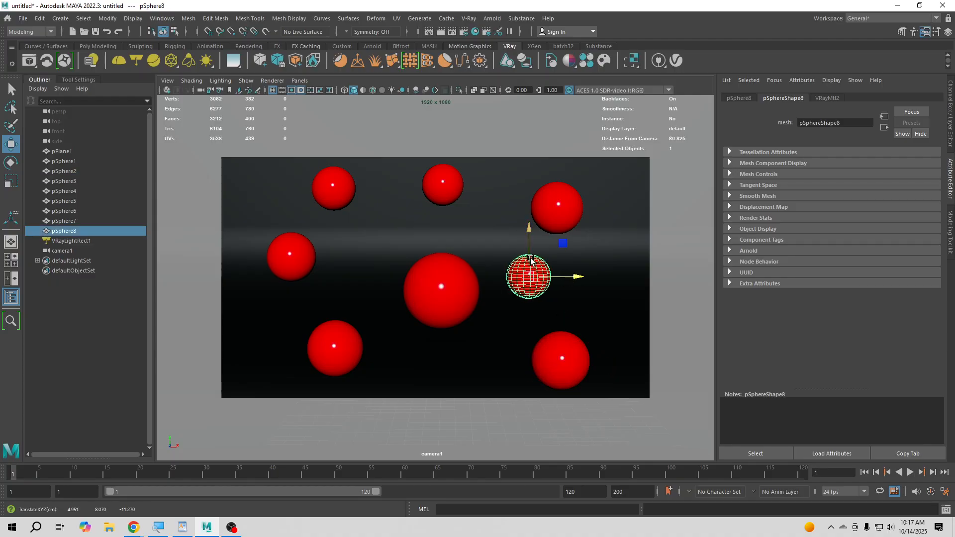
pyautogui.moveTo(530, 256); pyautogui.dragTo(530, 264)
pyautogui.click(115, 347)
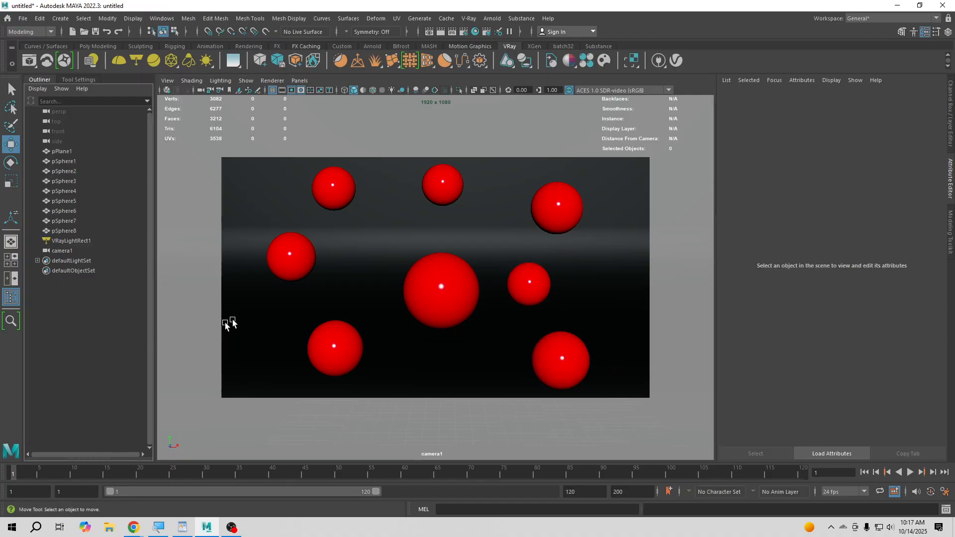
# - Shift the large central sphere slightly to the left along X
pyautogui.click(442, 297)
pyautogui.moveTo(473, 294); pyautogui.dragTo(469, 292)
pyautogui.click(96, 321)
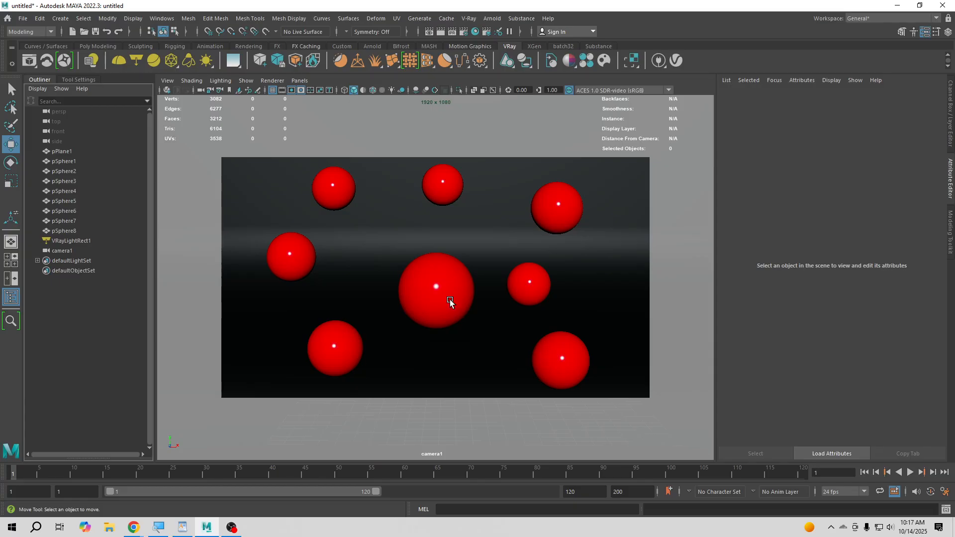
# - Enable Specify focus in camera1's V-Ray physical camera attributes
pyautogui.click(67, 250)
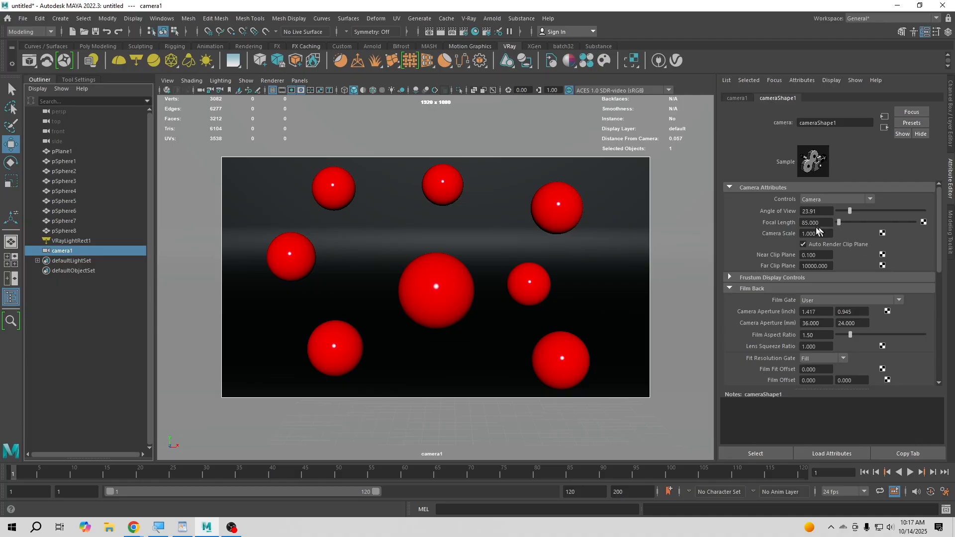
pyautogui.moveTo(940, 234); pyautogui.dragTo(945, 337)
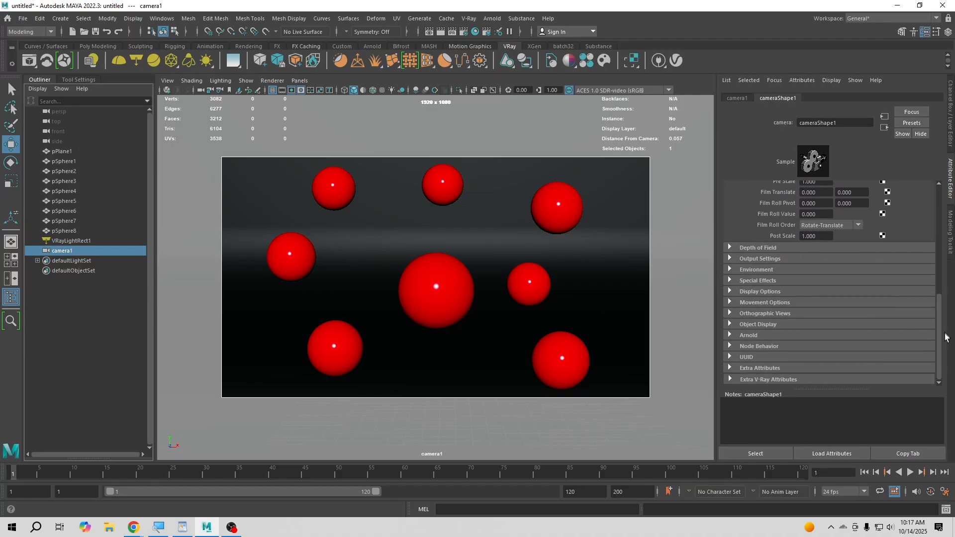
pyautogui.click(777, 380)
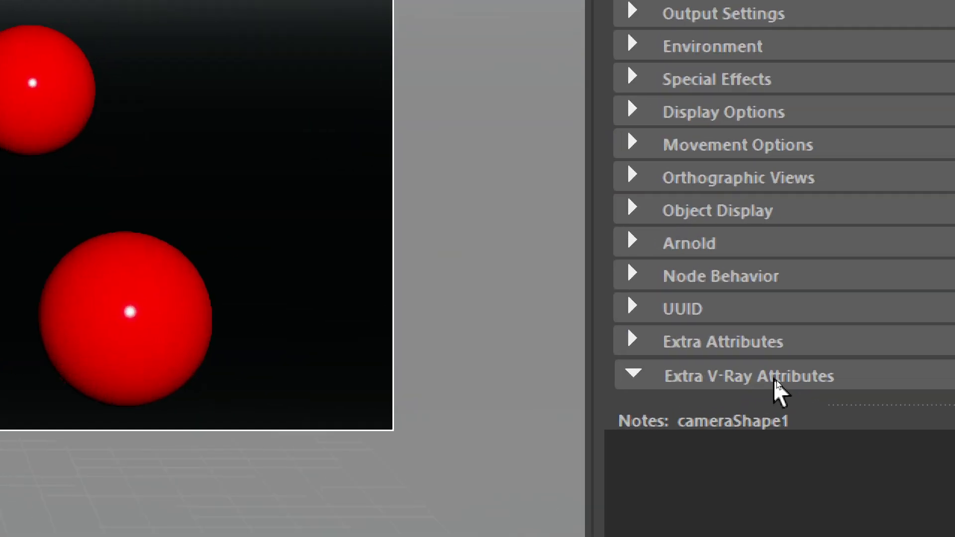
pyautogui.scroll(-1, 851, 293)
pyautogui.scroll(-2, 949, 256)
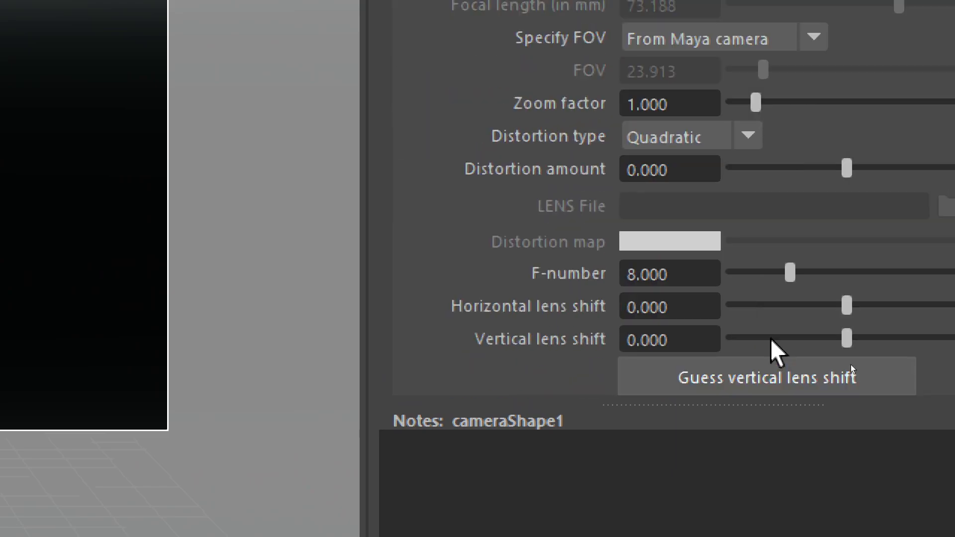
pyautogui.scroll(-3, 820, 235)
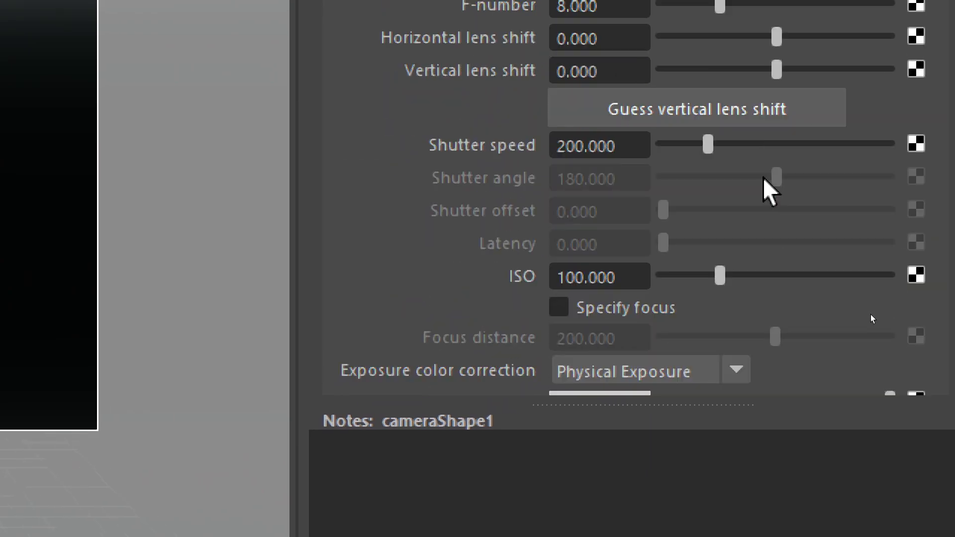
pyautogui.click(600, 312)
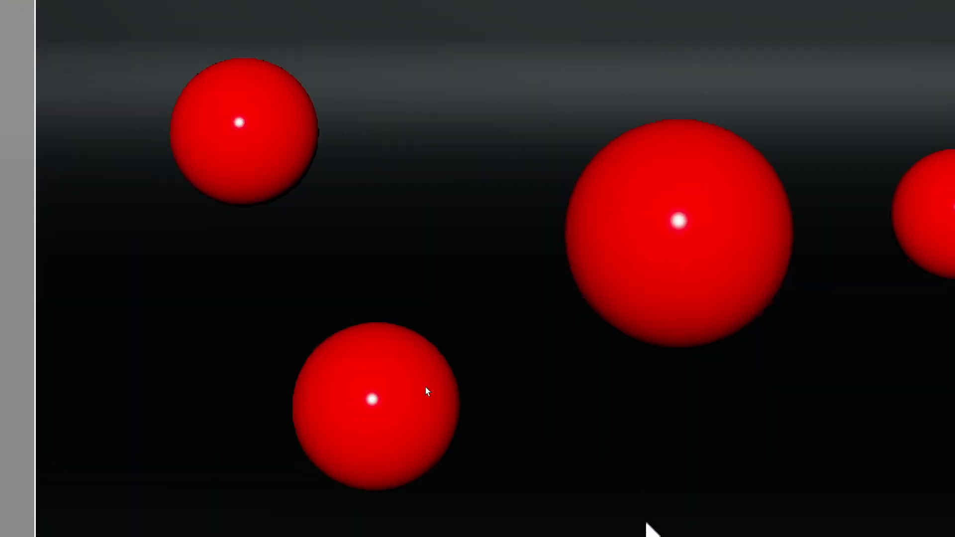
# - Select pSphere1, locate the Object Details heads-up display option and read the sphere's distance from the camera
pyautogui.click(674, 221)
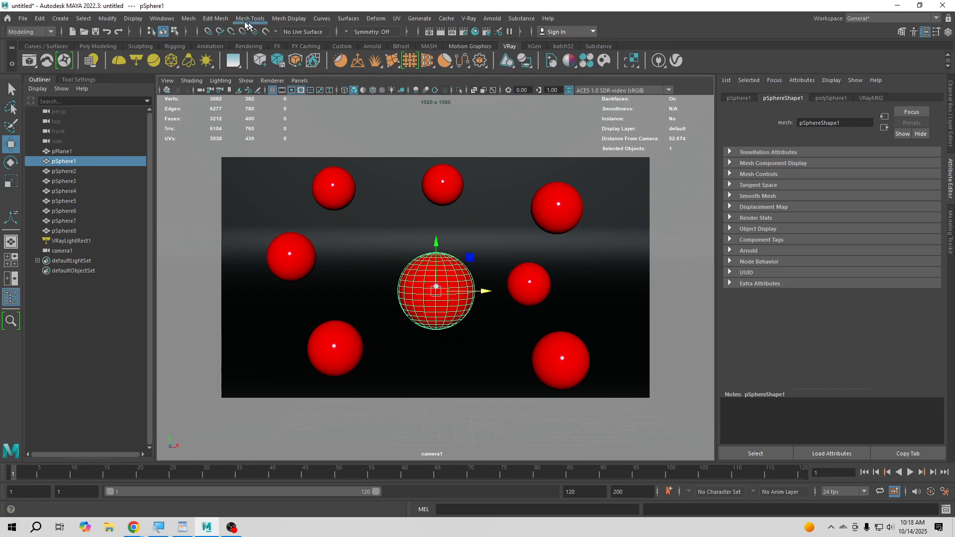
pyautogui.click(132, 18)
pyautogui.moveTo(152, 58)
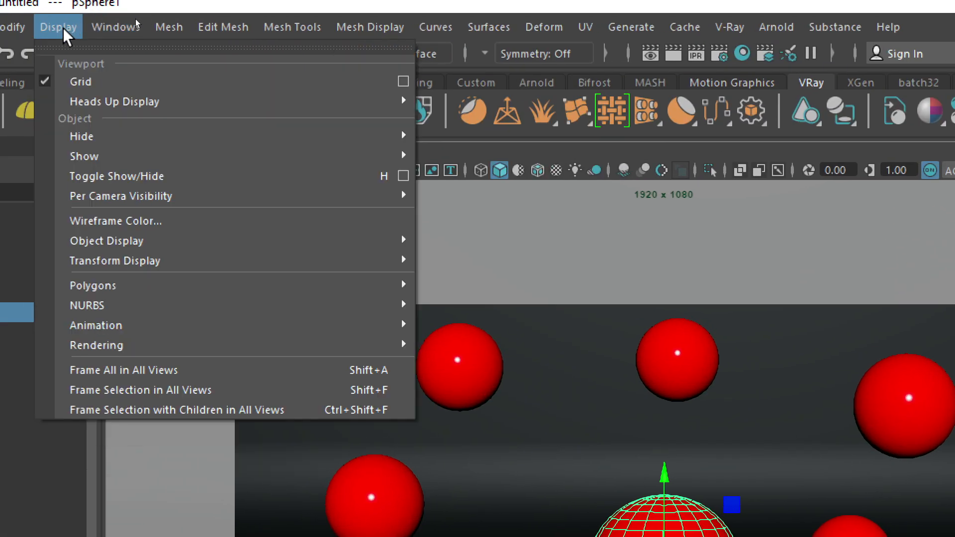
pyautogui.moveTo(74, 103)
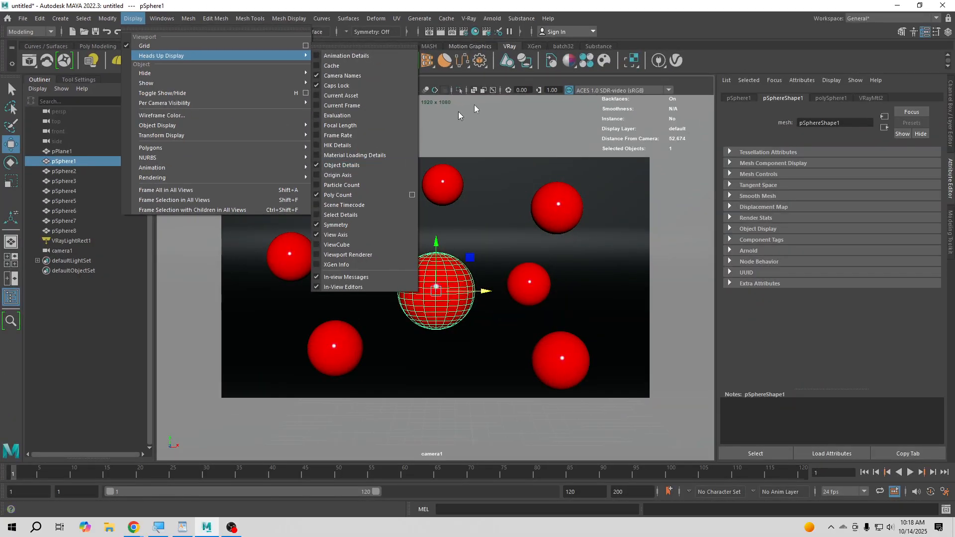
pyautogui.click(472, 106)
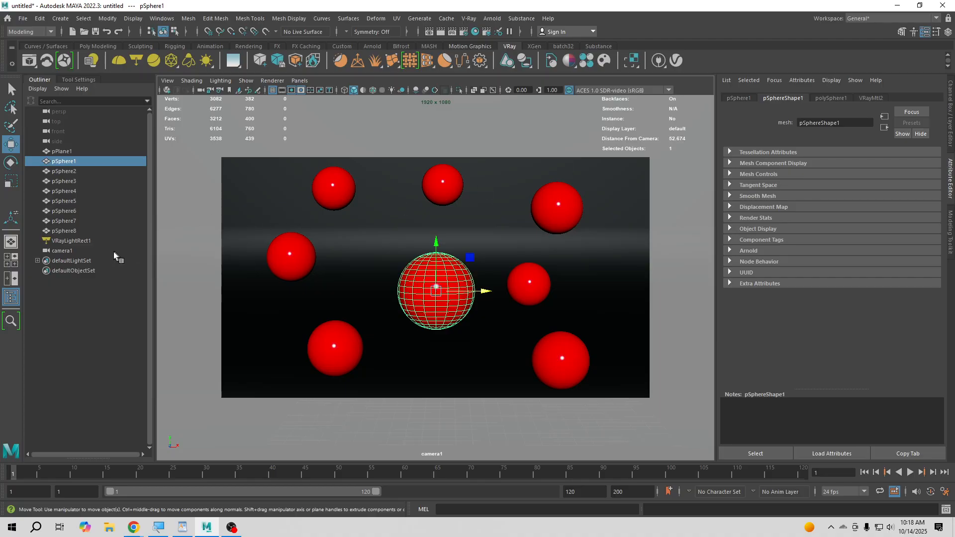
# - Set camera1's V-Ray focus distance to 52.674 and enable depth of field
pyautogui.click(65, 251)
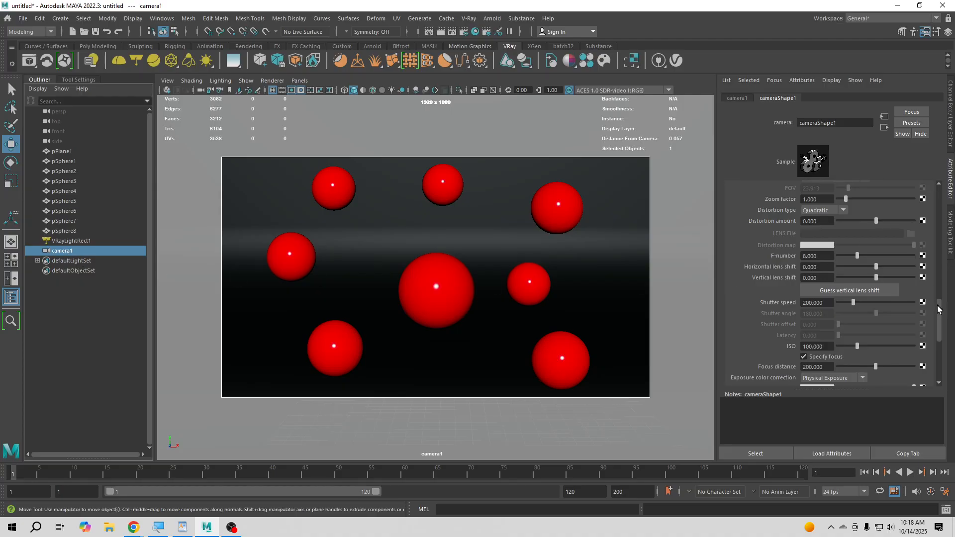
pyautogui.moveTo(941, 311); pyautogui.dragTo(940, 344)
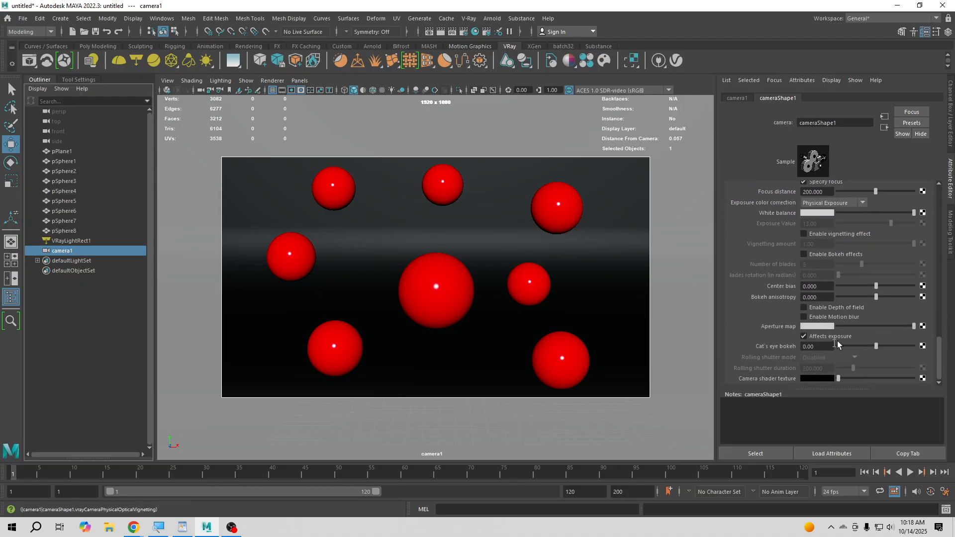
pyautogui.scroll(6, 820, 258)
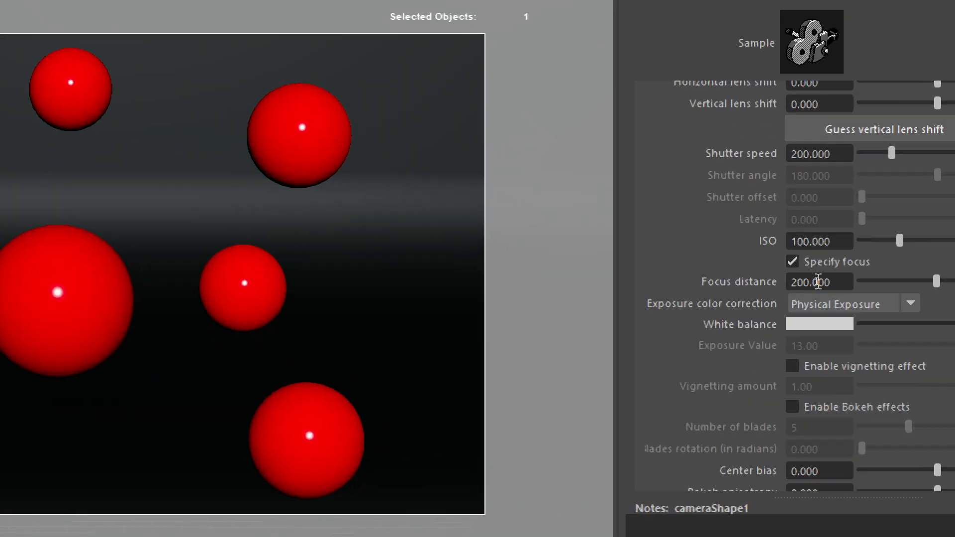
pyautogui.moveTo(829, 281); pyautogui.dragTo(761, 281)
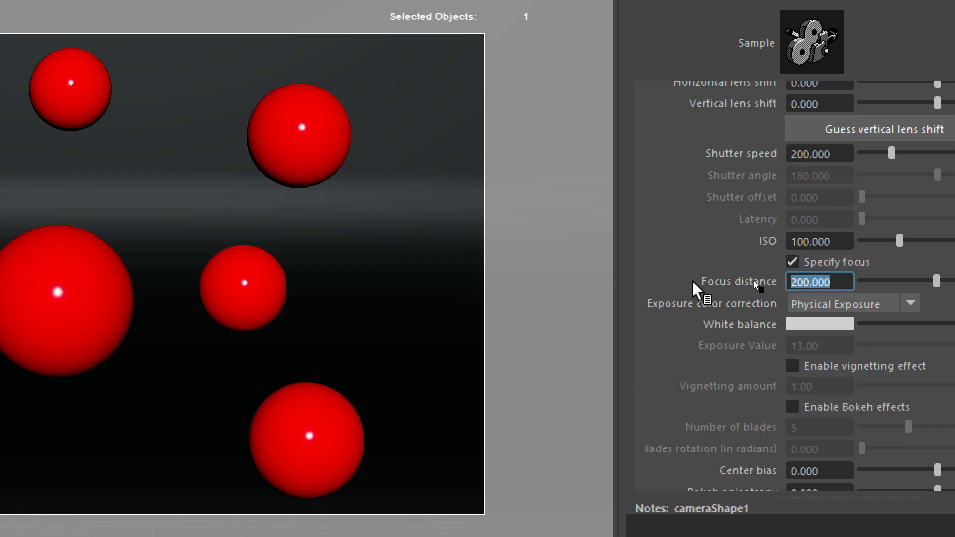
pyautogui.write('52.')
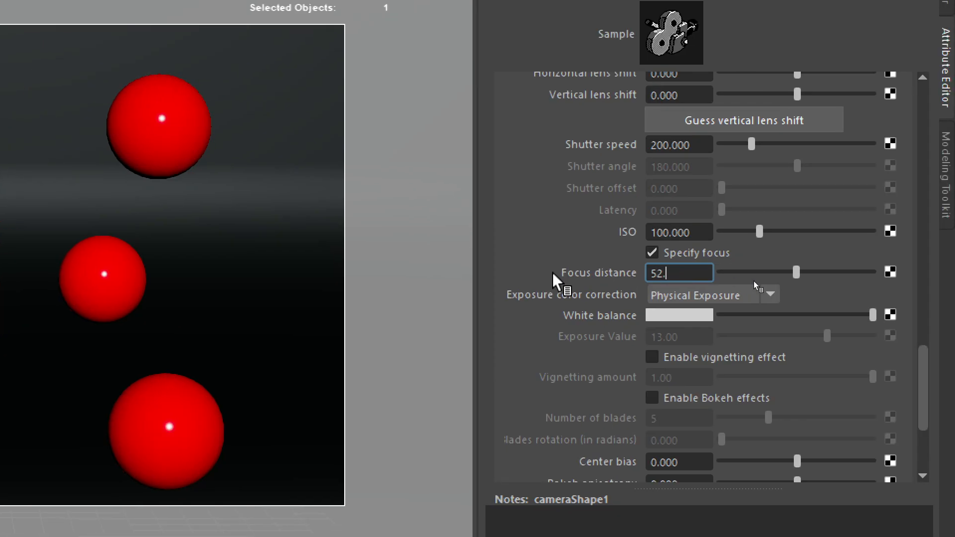
pyautogui.write('674')
pyautogui.press('Return')
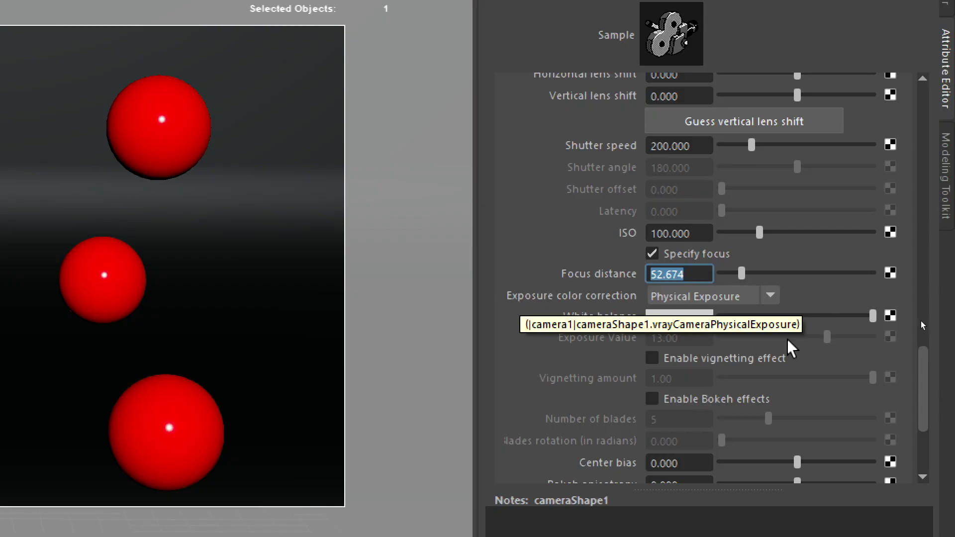
pyautogui.scroll(-3, 932, 376)
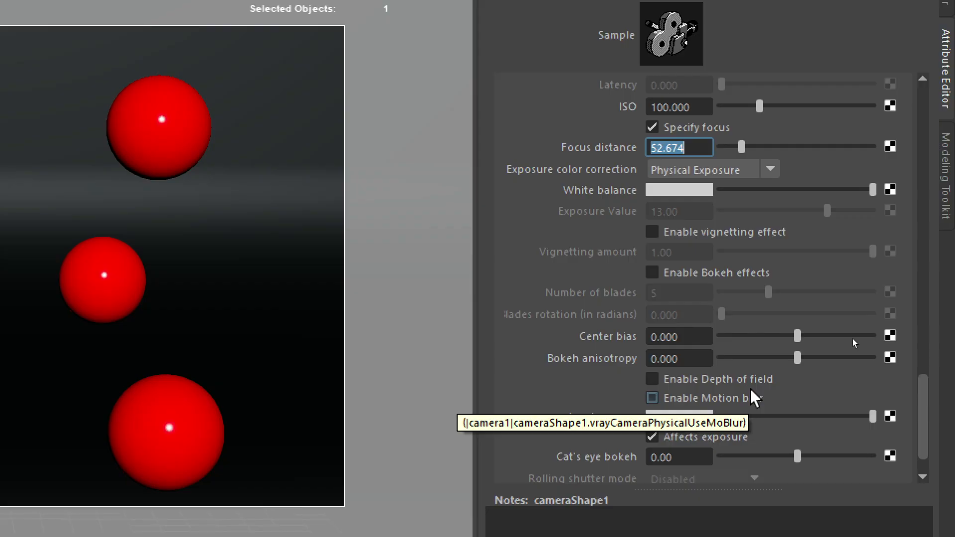
pyautogui.click(694, 382)
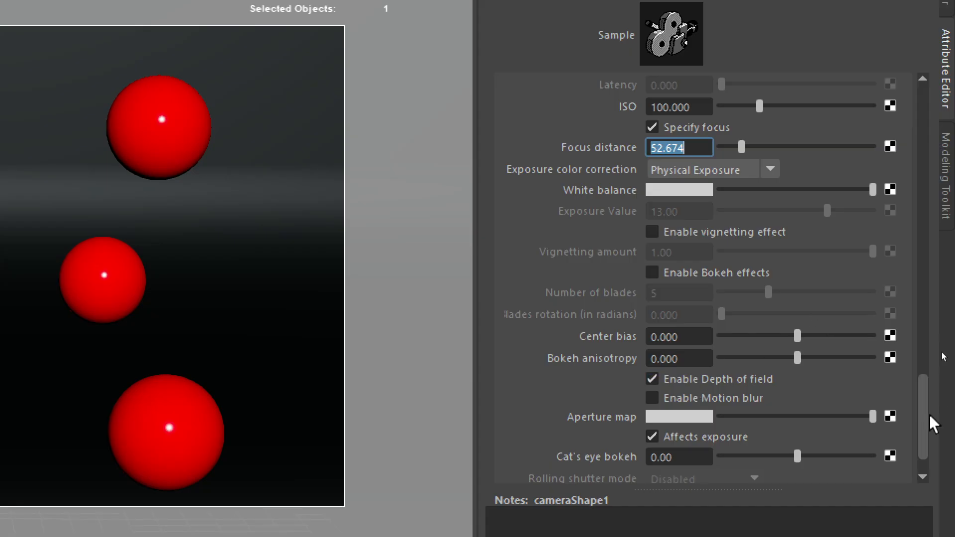
# - Switch the camera1 viewport's renderer to V-Ray IPR
pyautogui.scroll(-2, 926, 453)
pyautogui.moveTo(923, 446); pyautogui.dragTo(934, 107)
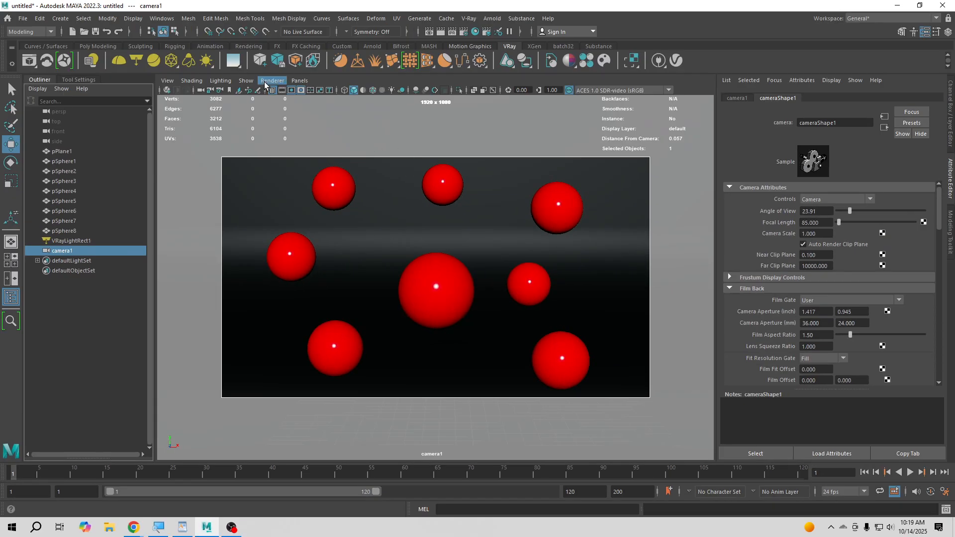
pyautogui.click(265, 81)
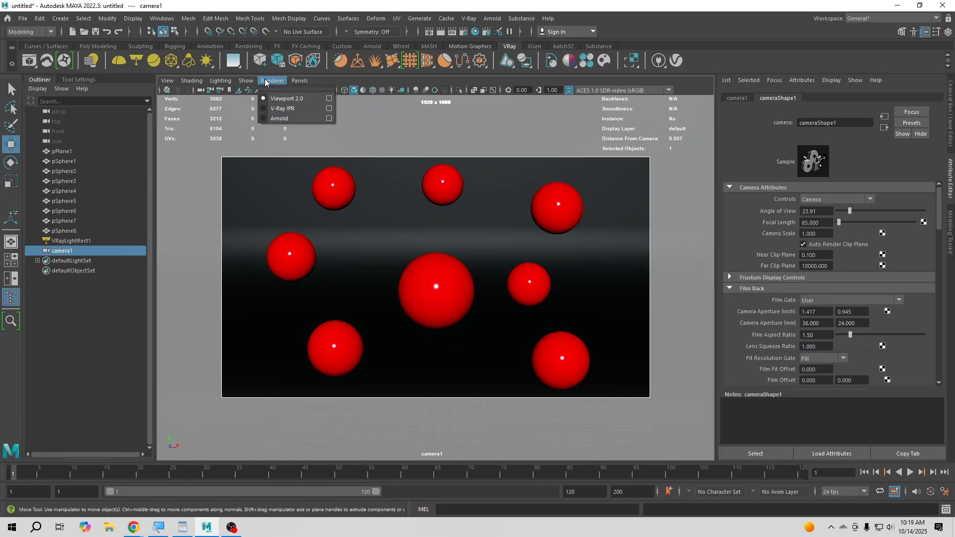
pyautogui.click(276, 107)
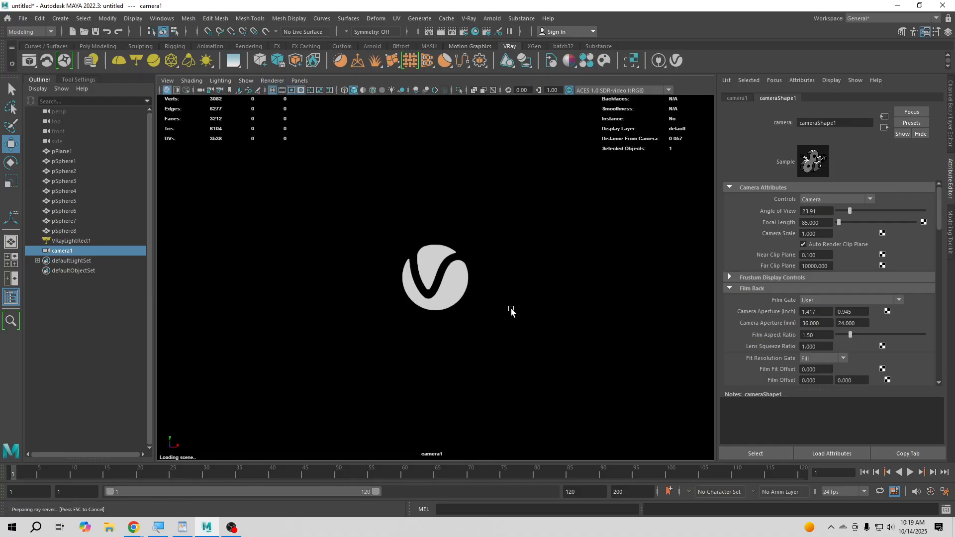
# - Brighten VRayLightRect1 by trying an intensity multiplier of 300 and settling on 500
pyautogui.click(66, 241)
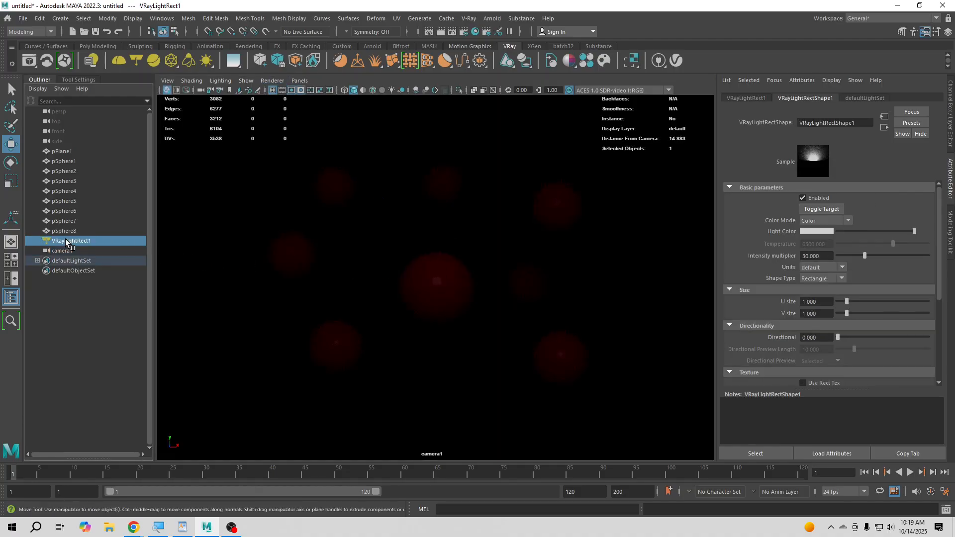
pyautogui.click(827, 257)
pyautogui.write('300')
pyautogui.press('Return')
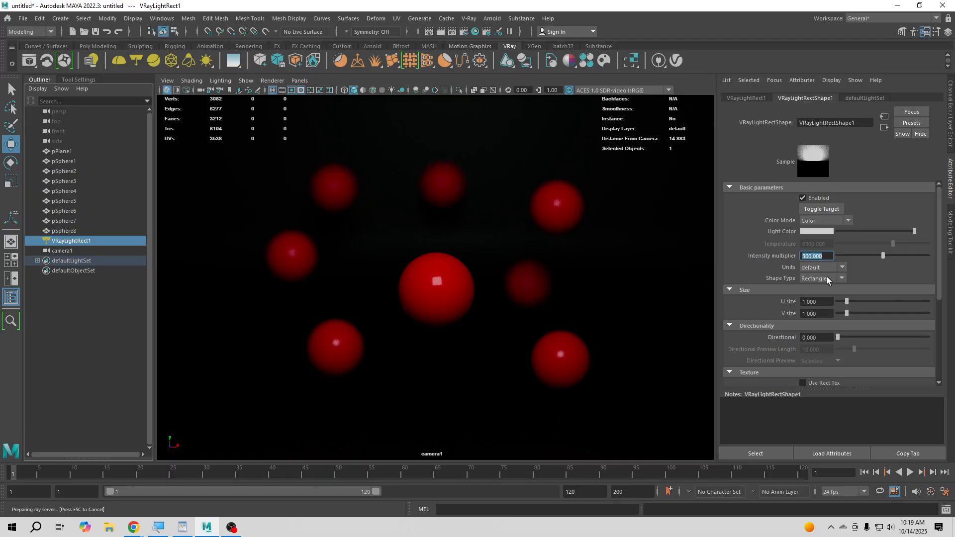
pyautogui.write('500')
pyautogui.press('Return')
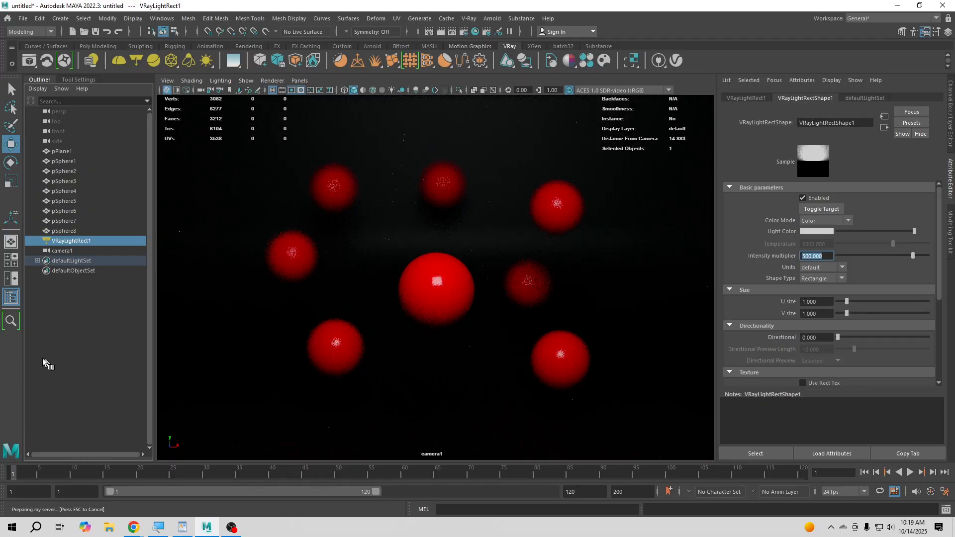
pyautogui.click(103, 355)
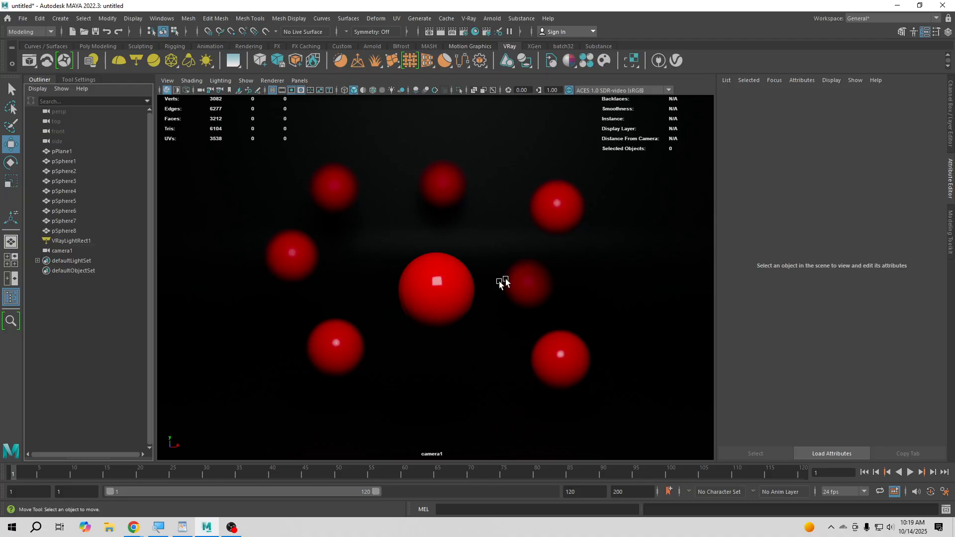
# - Focus camera1 on pSphere4 by reading that sphere's distance from the camera and setting the focus distance to 85.647
pyautogui.click(444, 190)
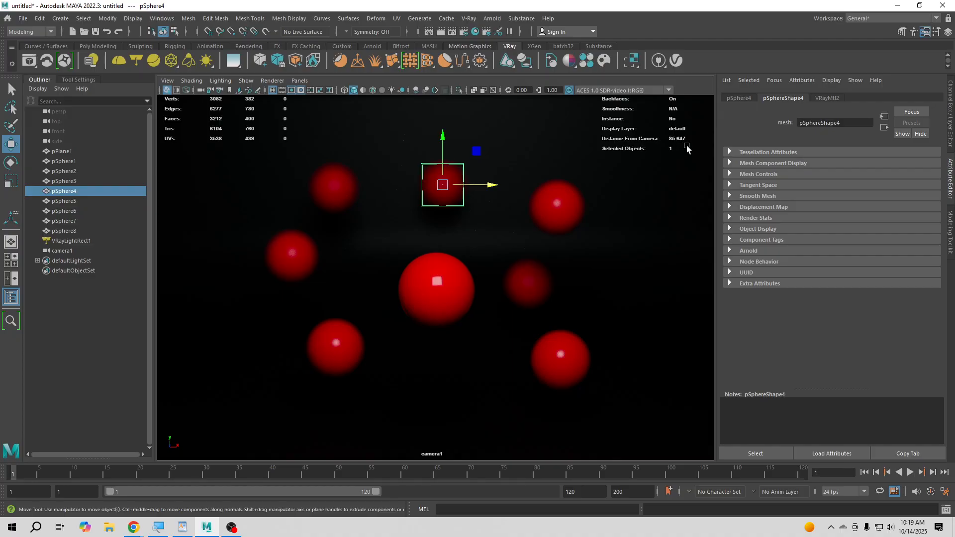
pyautogui.click(59, 249)
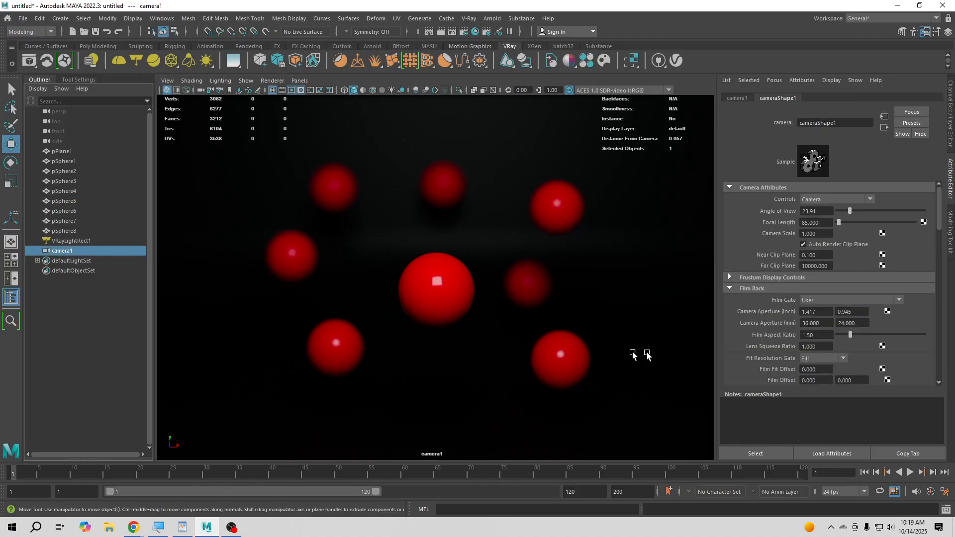
pyautogui.scroll(-3, 835, 350)
pyautogui.scroll(-3, 835, 349)
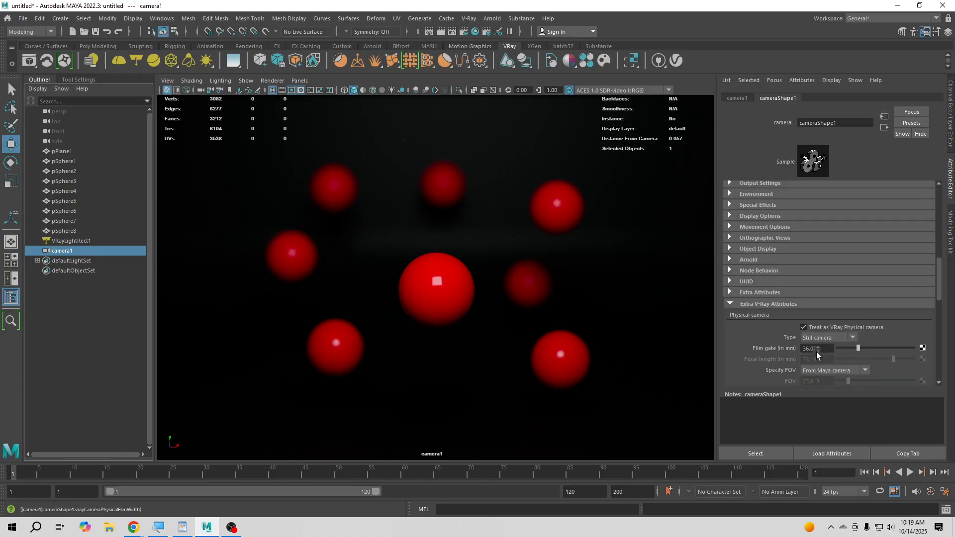
pyautogui.scroll(-3, 819, 356)
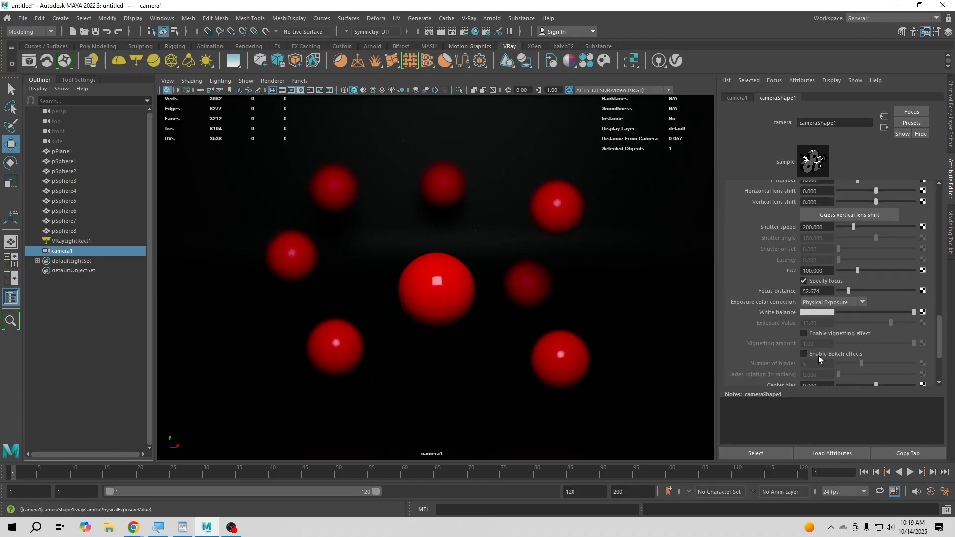
pyautogui.click(817, 291)
pyautogui.write('85.647')
pyautogui.press('Return')
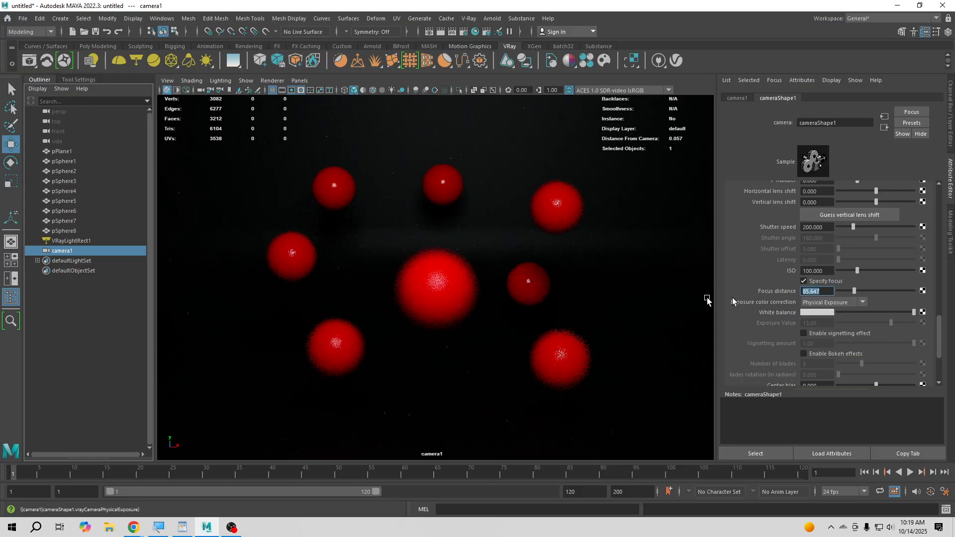
pyautogui.click(53, 338)
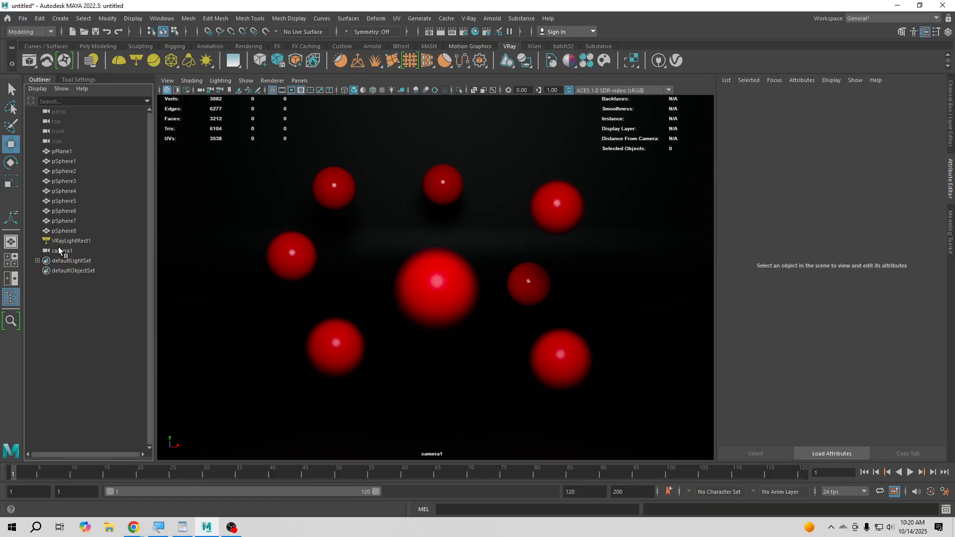
# - Refocus camera1 on the central sphere pSphere1 by reading its distance from the camera and setting the focus distance to 52.674
pyautogui.click(428, 284)
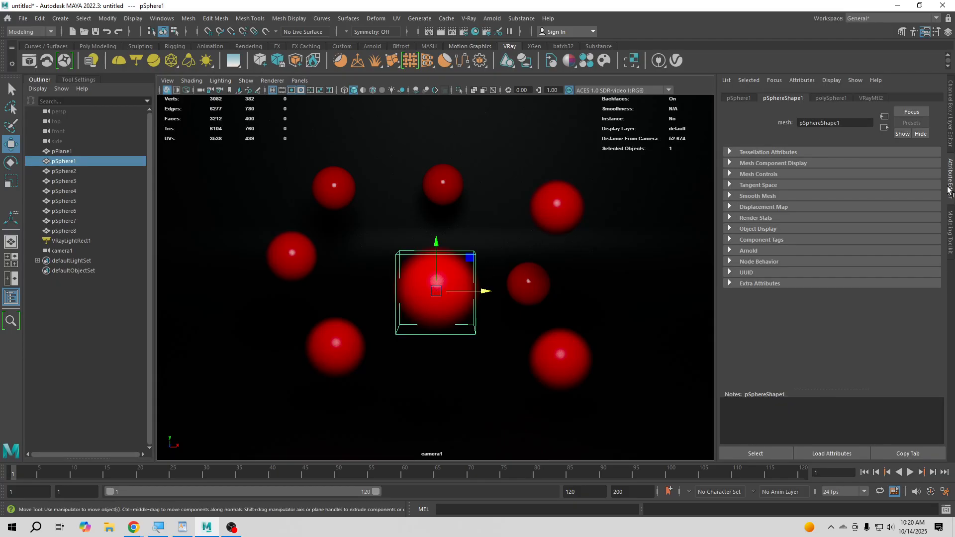
pyautogui.click(62, 250)
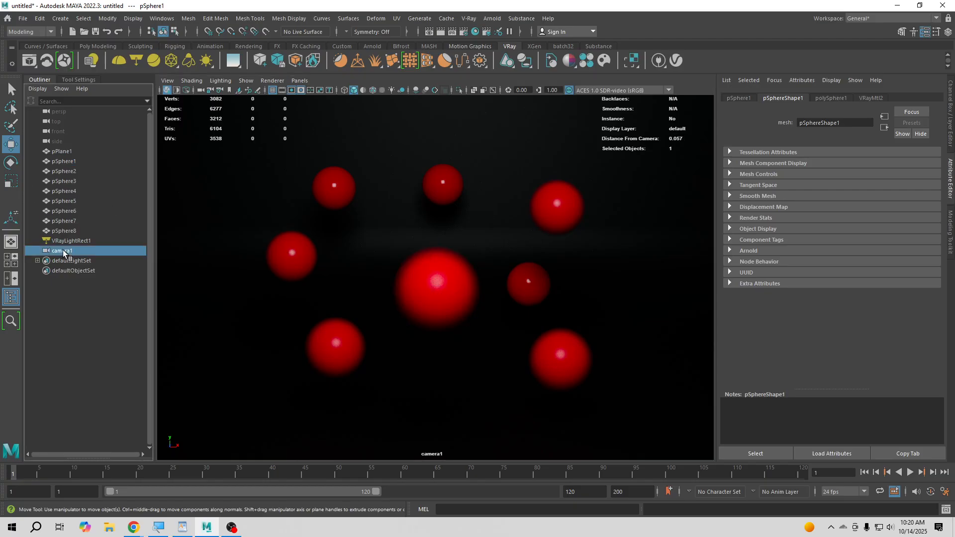
pyautogui.click(821, 292)
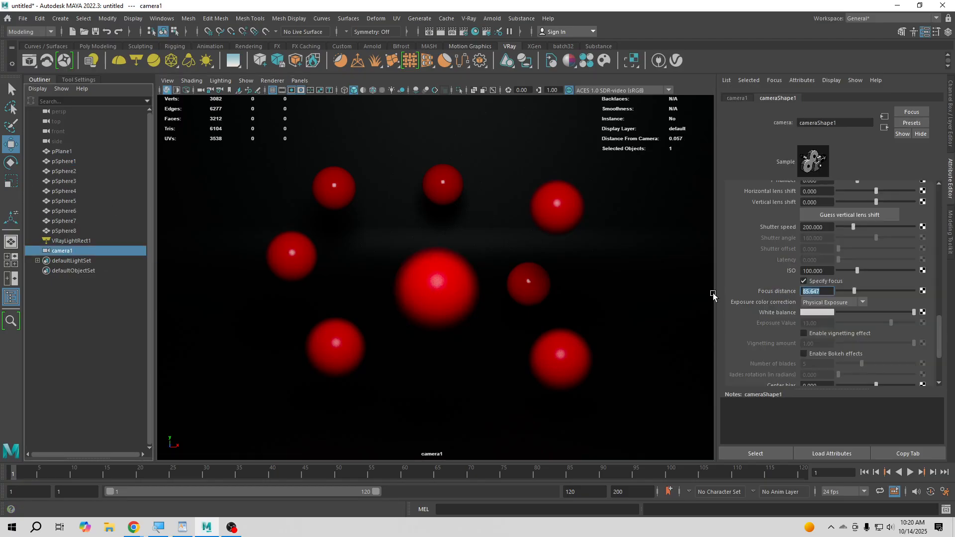
pyautogui.write('52.674')
pyautogui.press('Return')
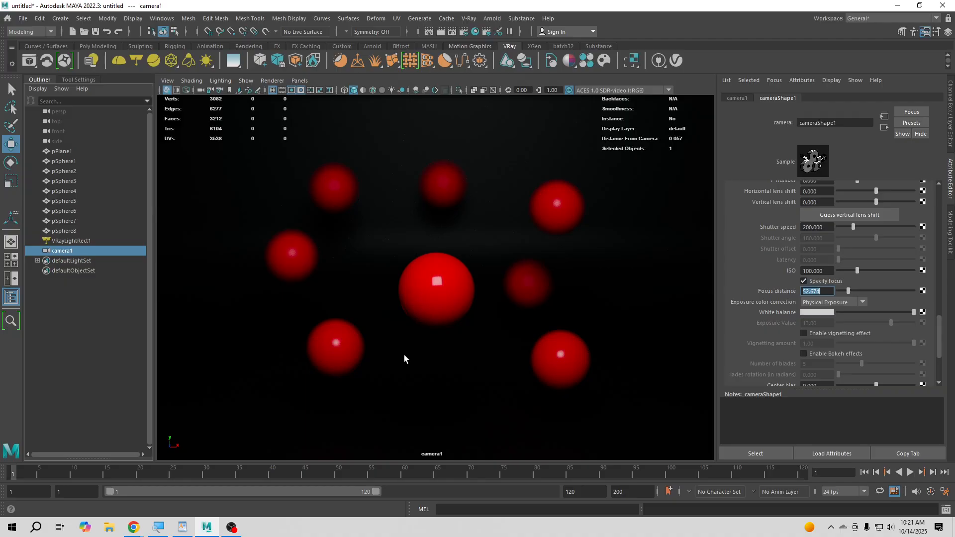
pyautogui.click(130, 362)
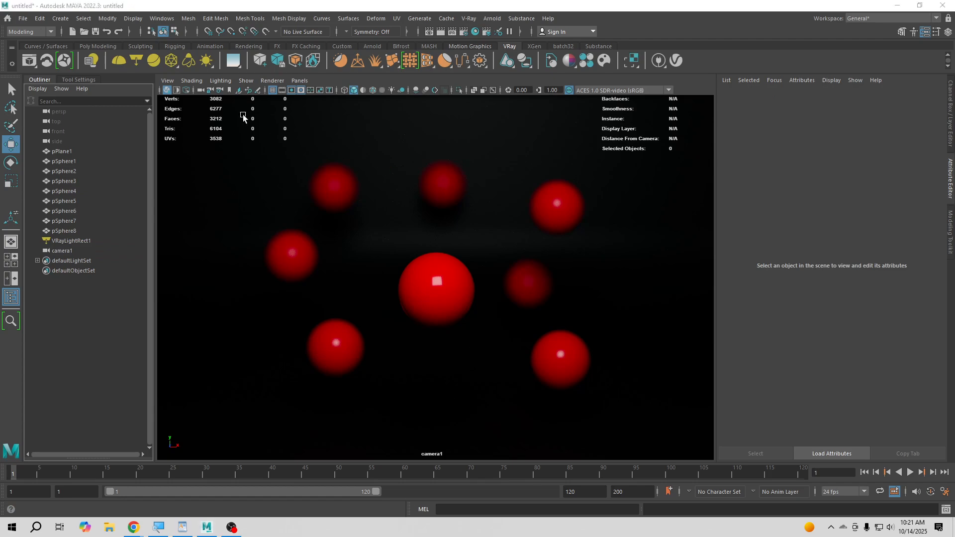
# - Examine the V-Ray render settings, including the system settings and the camera section of the overrides
pyautogui.click(464, 32)
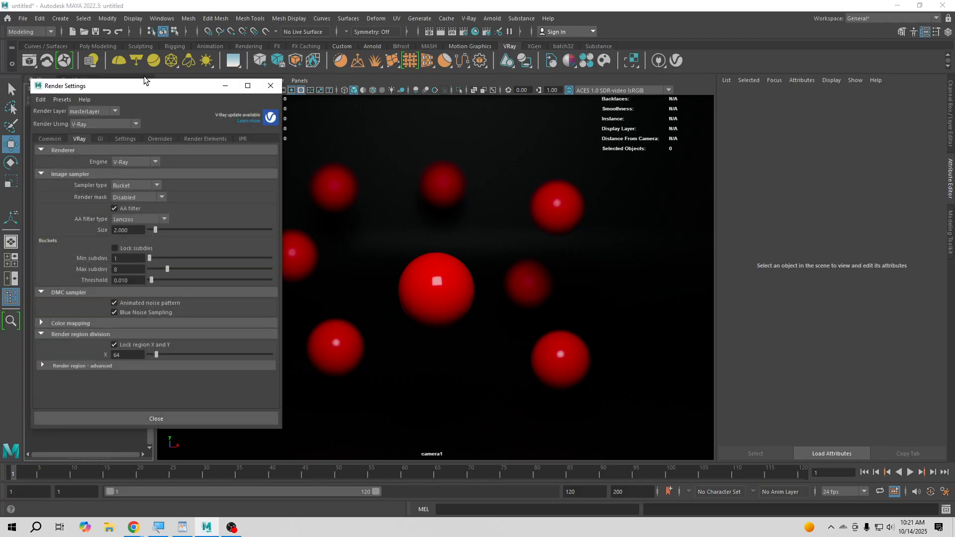
pyautogui.moveTo(143, 86); pyautogui.dragTo(398, 101)
pyautogui.click(449, 154)
pyautogui.click(410, 153)
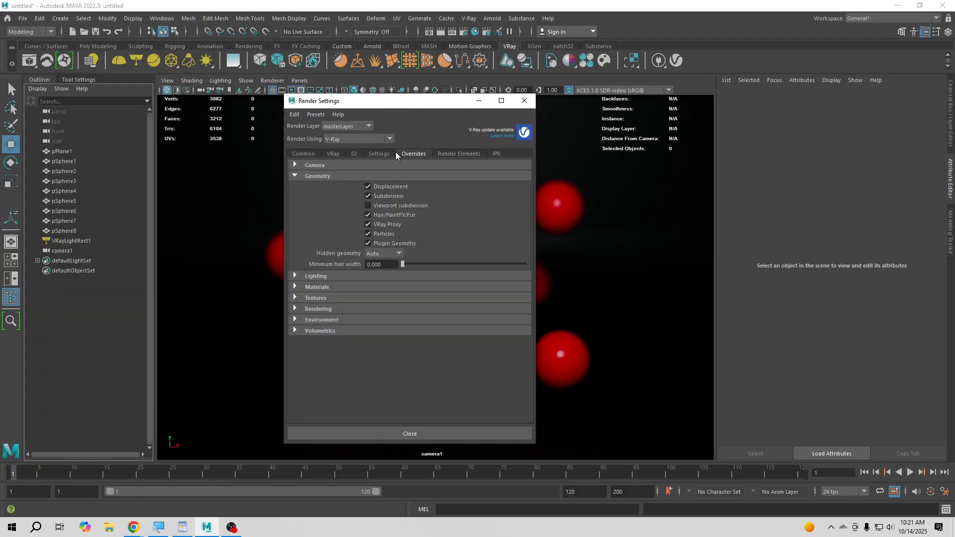
pyautogui.click(355, 154)
pyautogui.click(374, 155)
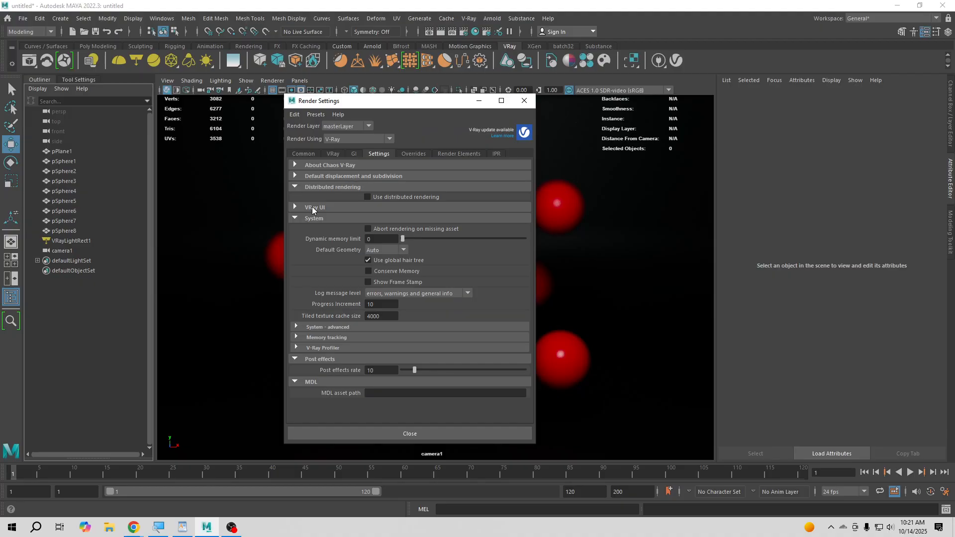
pyautogui.click(324, 187)
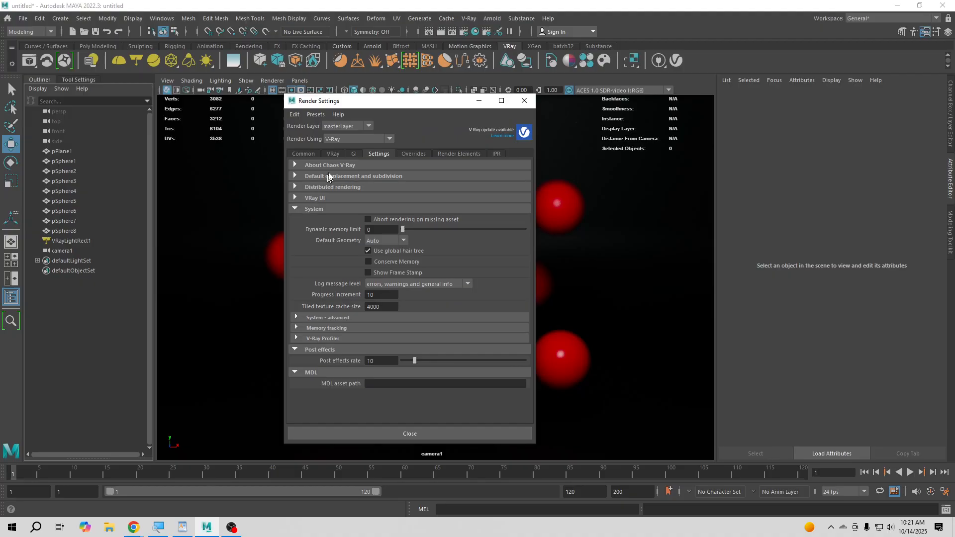
pyautogui.click(326, 209)
pyautogui.click(449, 154)
pyautogui.click(423, 153)
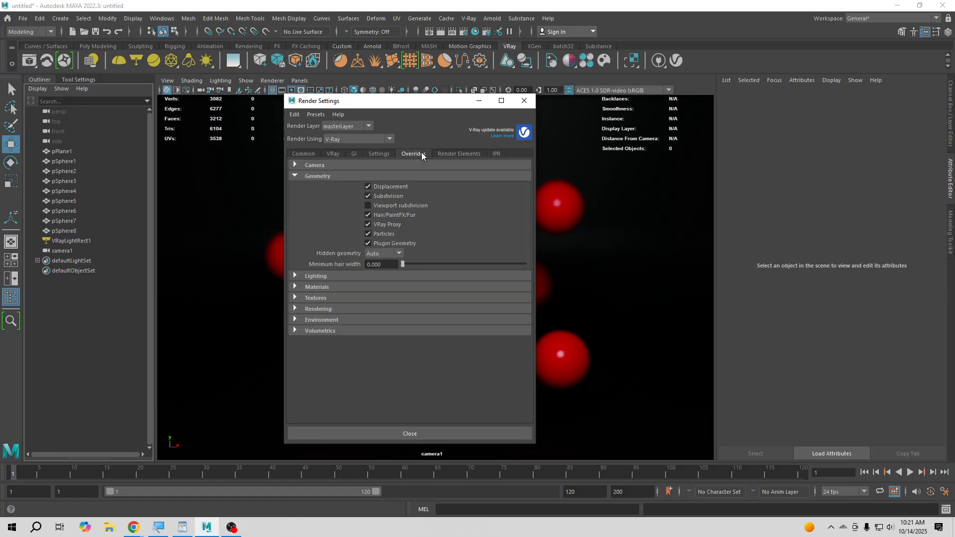
pyautogui.click(333, 166)
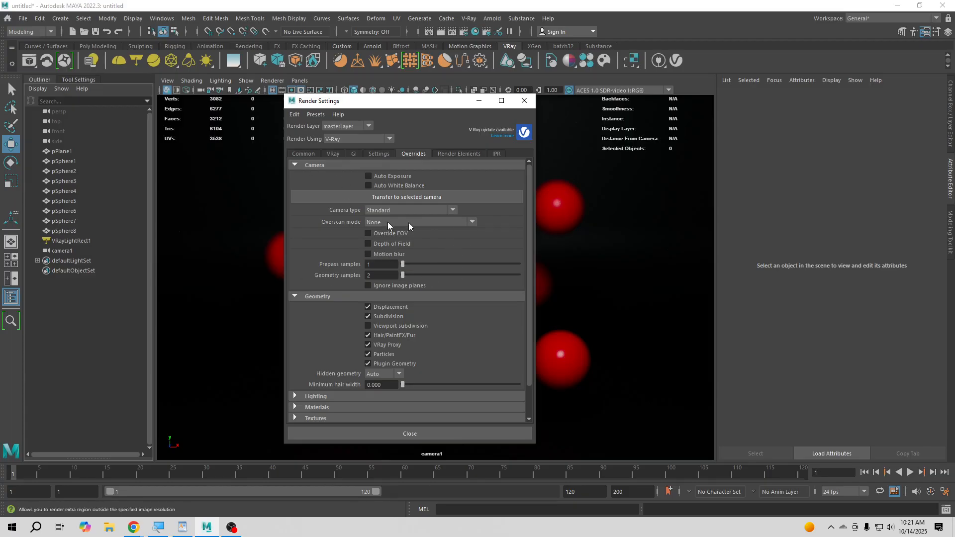
pyautogui.click(390, 207)
pyautogui.click(390, 207)
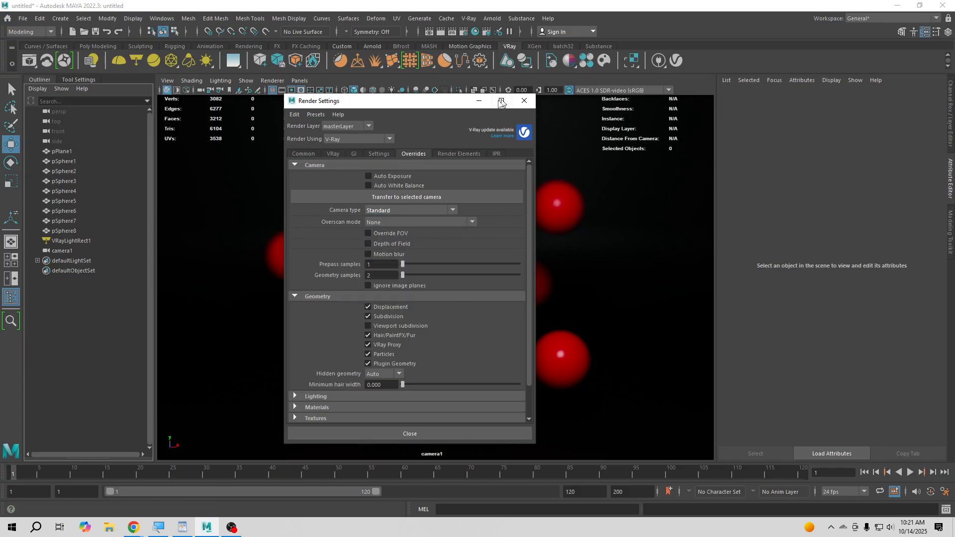
pyautogui.click(524, 101)
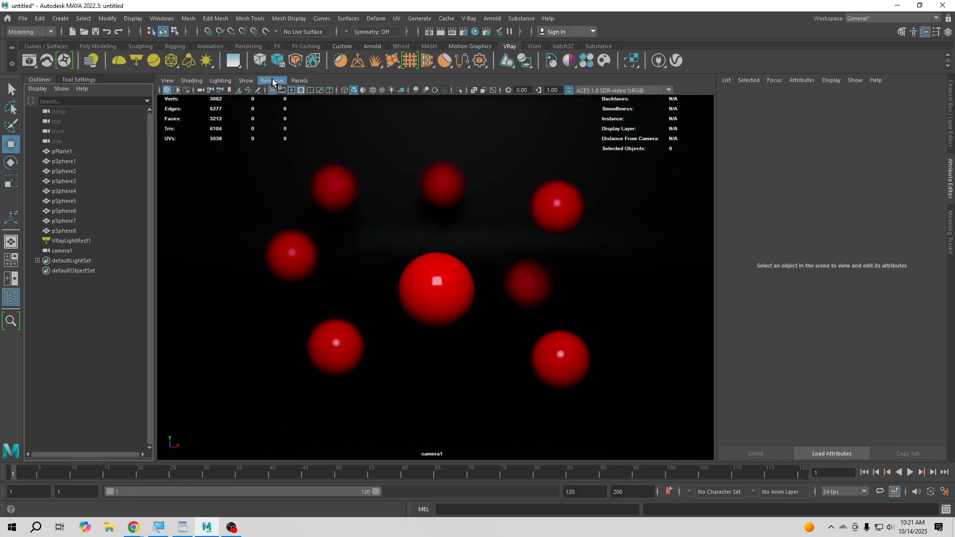
# - Assign a new VRayMtl to pSphere1 and replace its settings with the dielectric_Plastic preset
pyautogui.moveTo(232, 528)
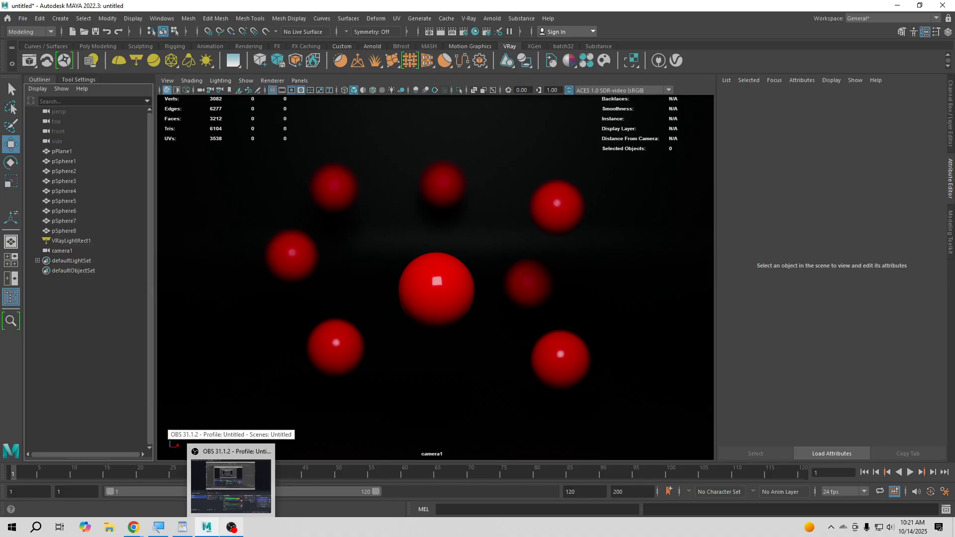
pyautogui.click(447, 282)
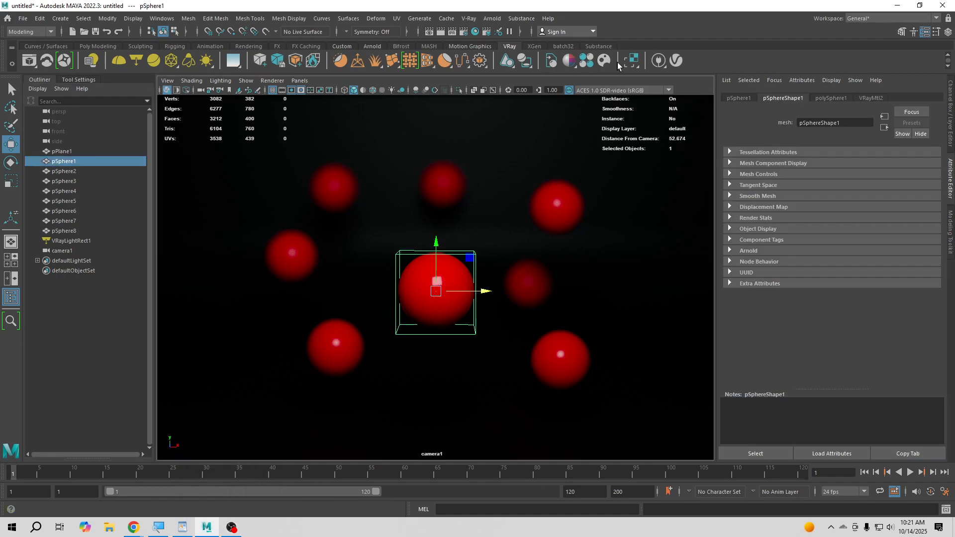
pyautogui.click(568, 61)
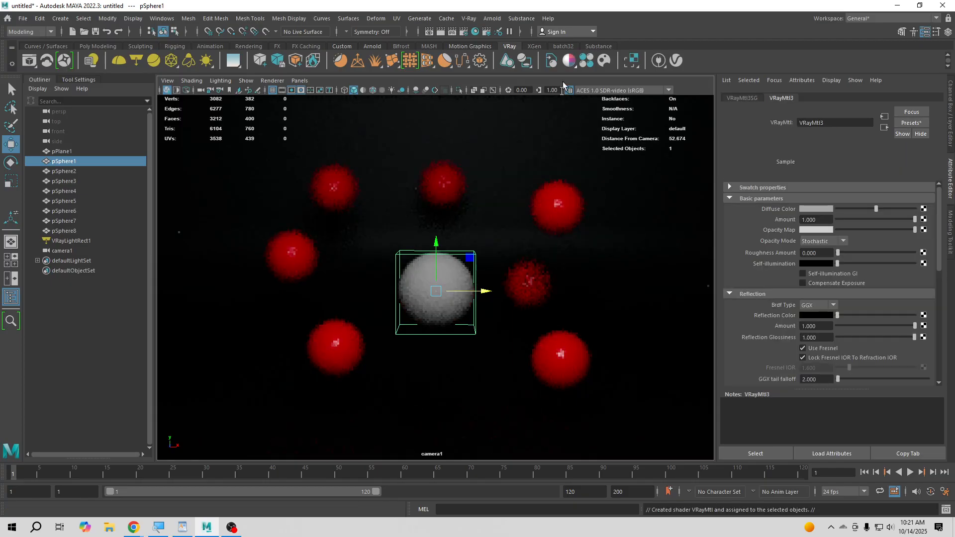
pyautogui.click(915, 124)
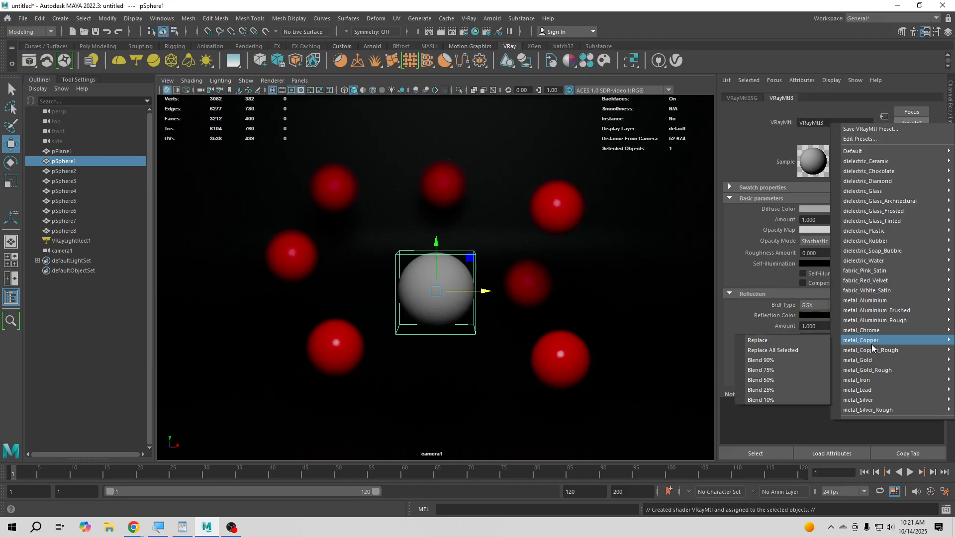
pyautogui.moveTo(868, 231)
pyautogui.click(820, 232)
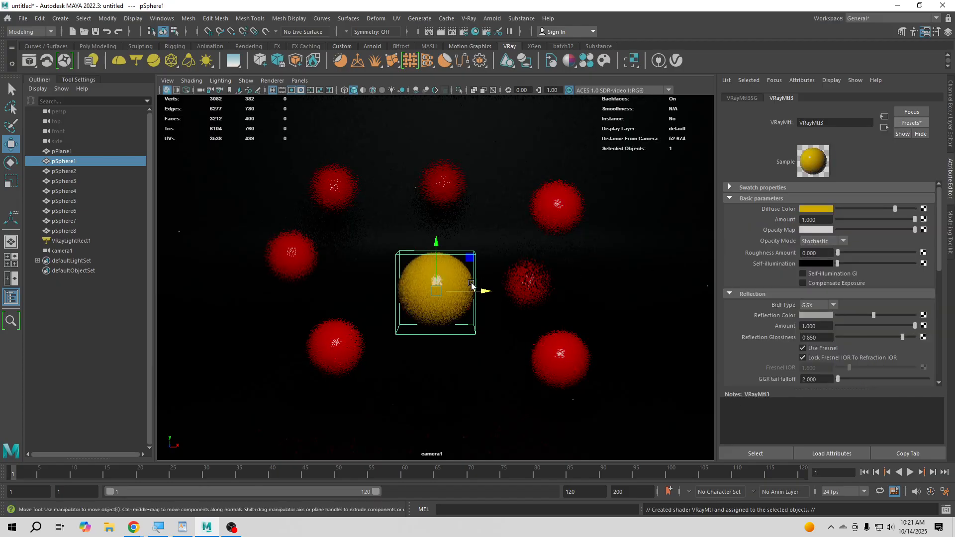
# - Set the diffuse color of pSphere1's new plastic material to red and deselect the sphere
pyautogui.click(828, 210)
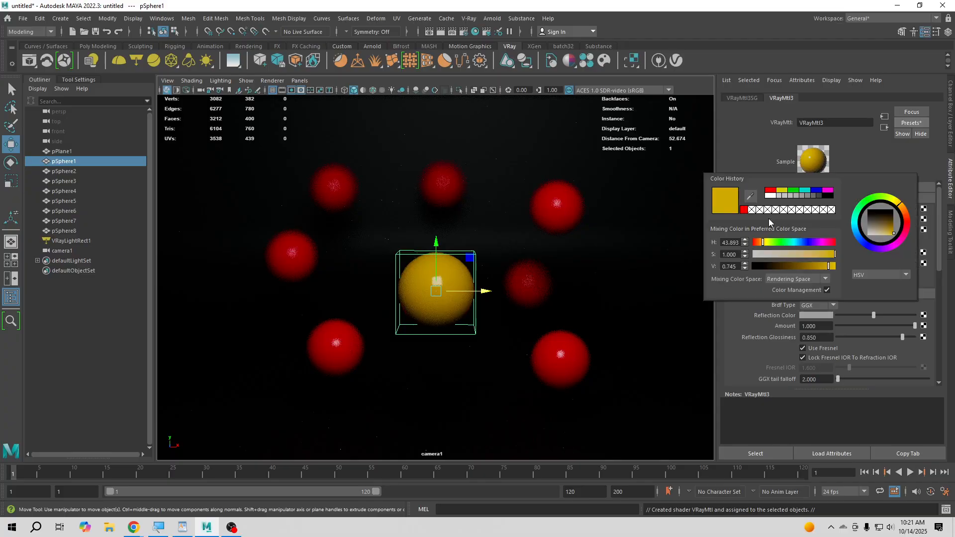
pyautogui.click(774, 193)
pyautogui.click(55, 326)
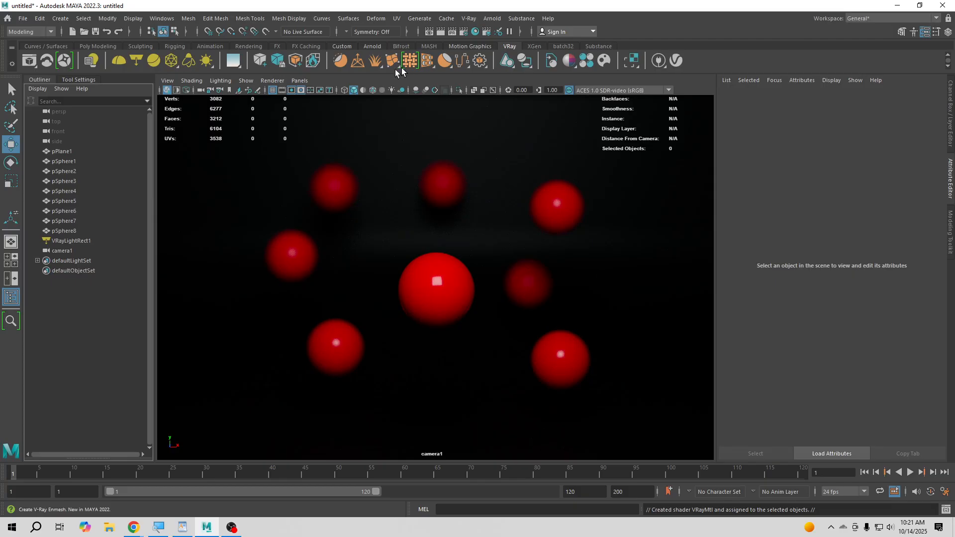
# - Switch the camera1 viewport's renderer from V-Ray IPR back to Viewport 2.0
pyautogui.click(273, 81)
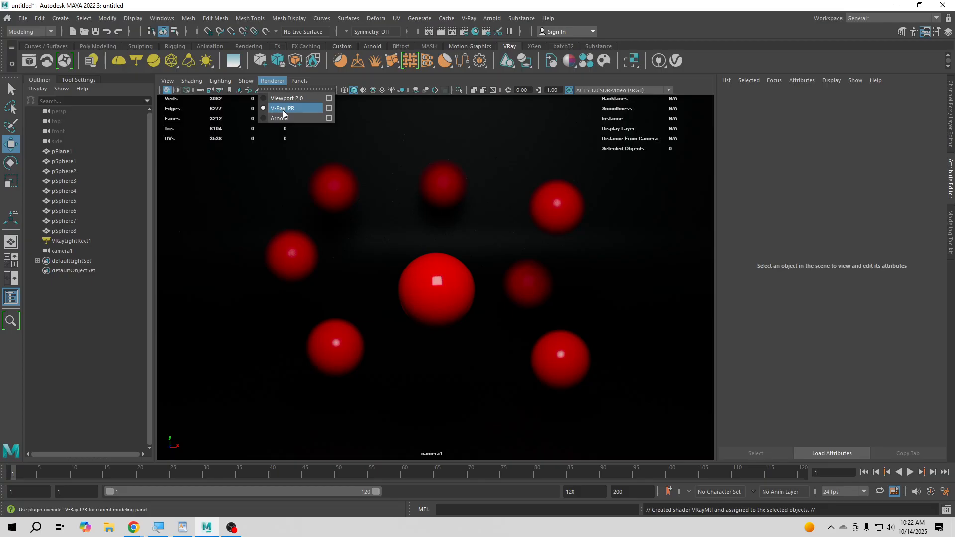
pyautogui.click(282, 110)
pyautogui.click(273, 81)
pyautogui.click(285, 99)
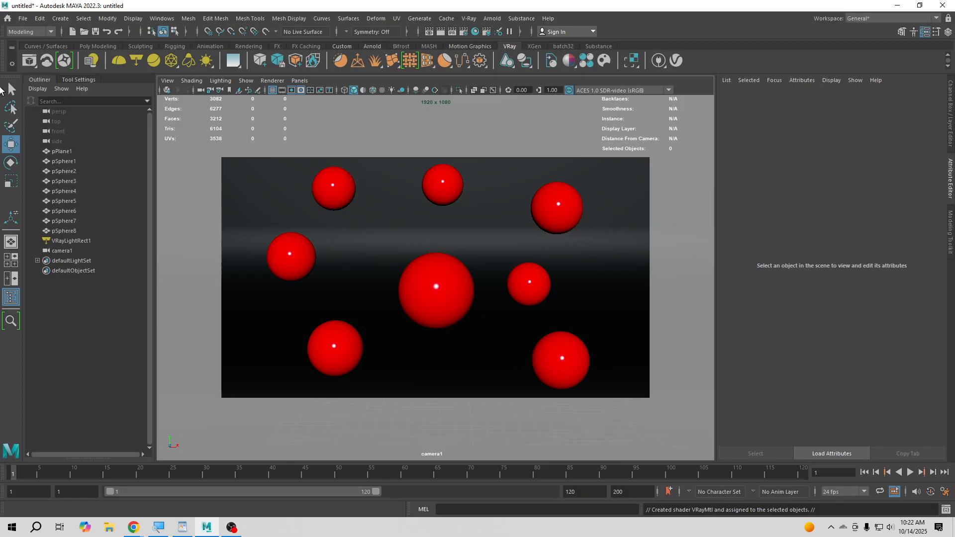
# - Review camera1's V-Ray physical camera attribute, focal length, focus distance and depth of field options
pyautogui.click(56, 253)
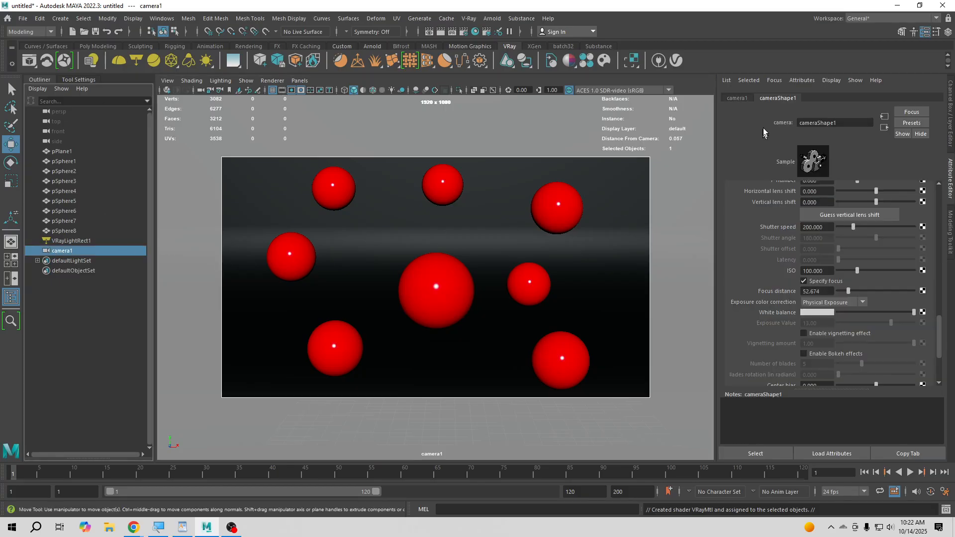
pyautogui.click(807, 81)
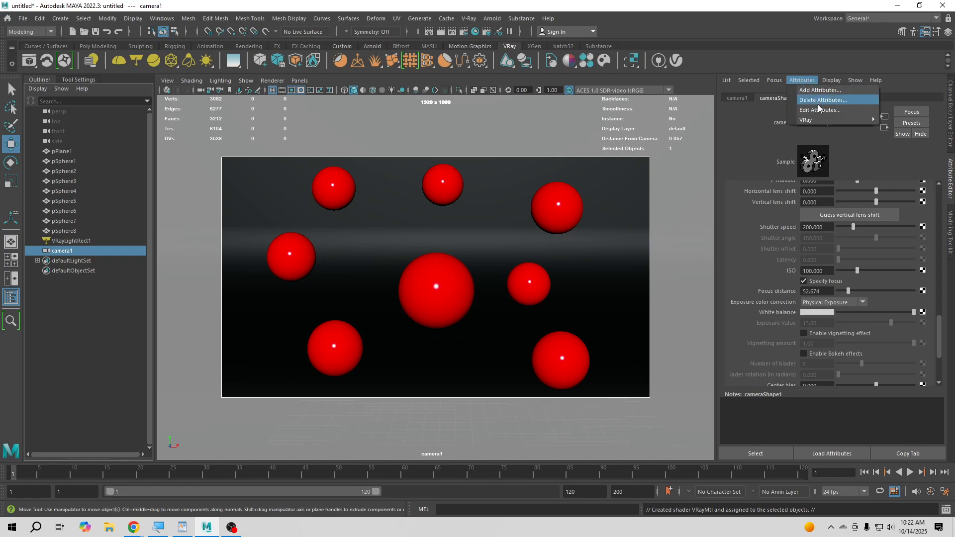
pyautogui.moveTo(820, 120)
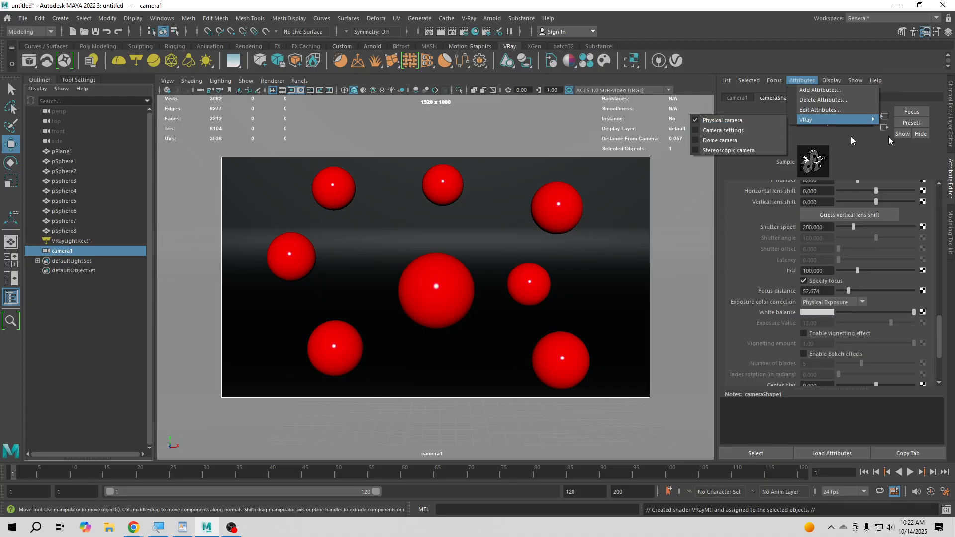
pyautogui.click(935, 149)
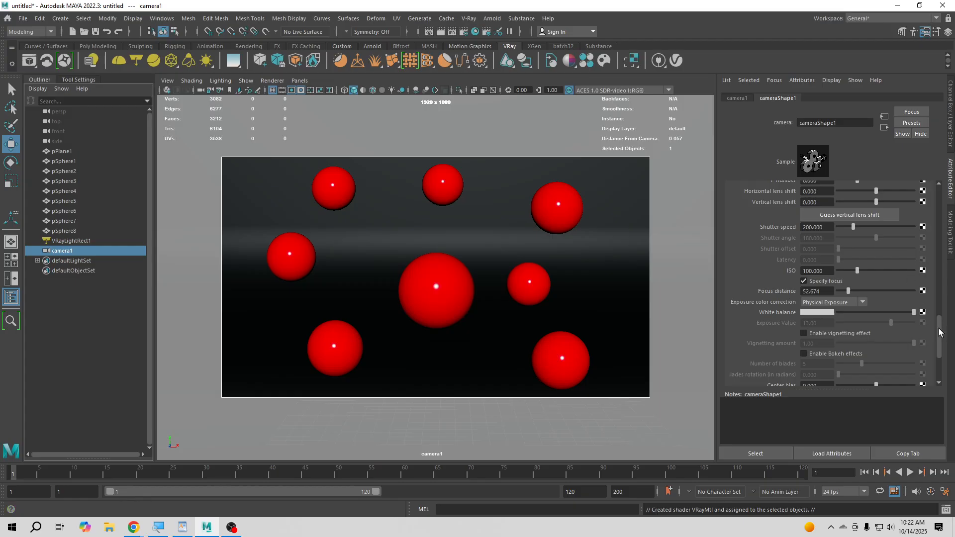
pyautogui.moveTo(940, 332); pyautogui.dragTo(951, 182)
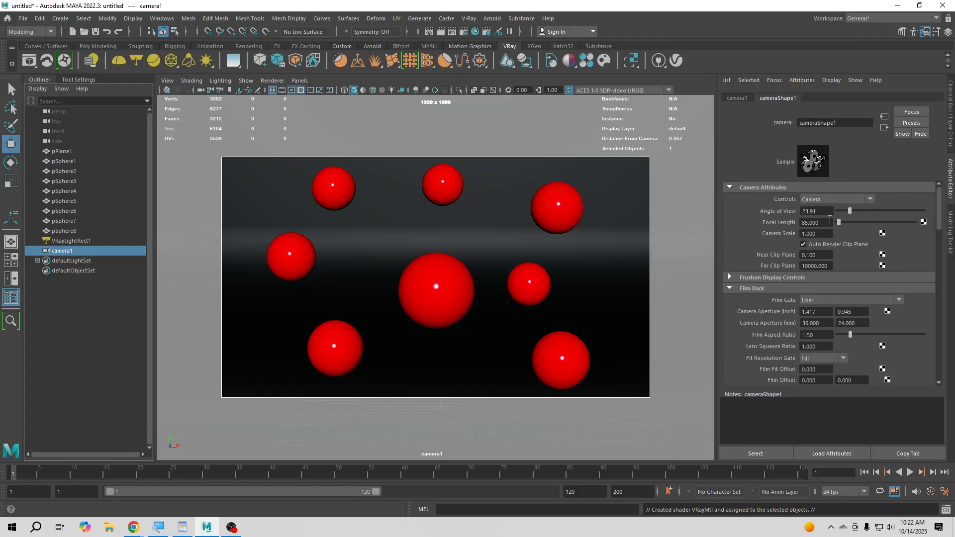
pyautogui.moveTo(830, 220); pyautogui.dragTo(803, 222)
pyautogui.moveTo(941, 200); pyautogui.dragTo(943, 322)
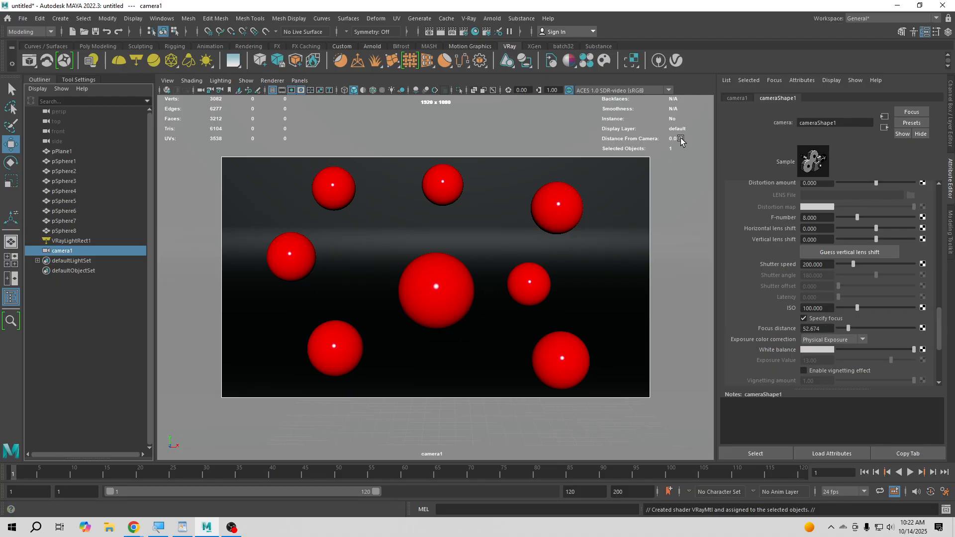
pyautogui.click(831, 327)
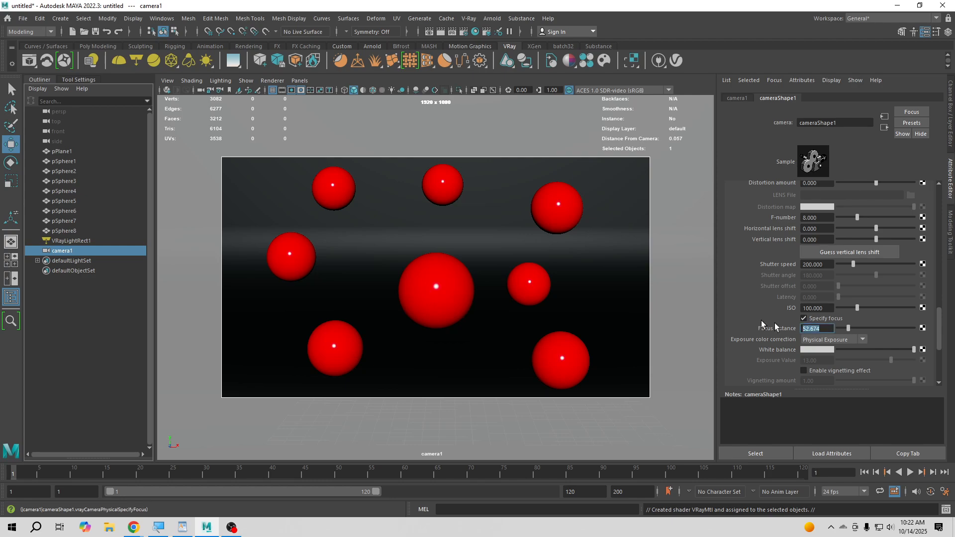
pyautogui.moveTo(941, 338); pyautogui.dragTo(940, 351)
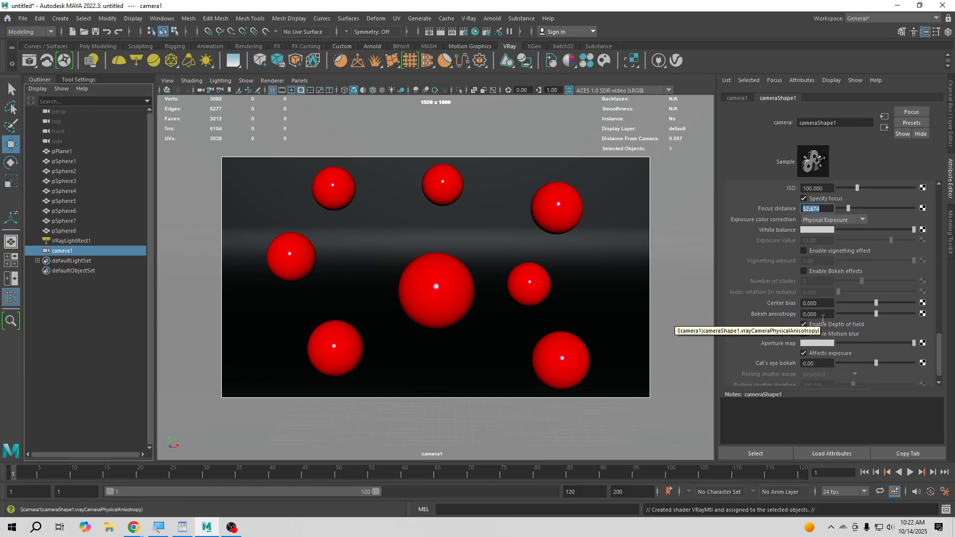
pyautogui.click(231, 528)
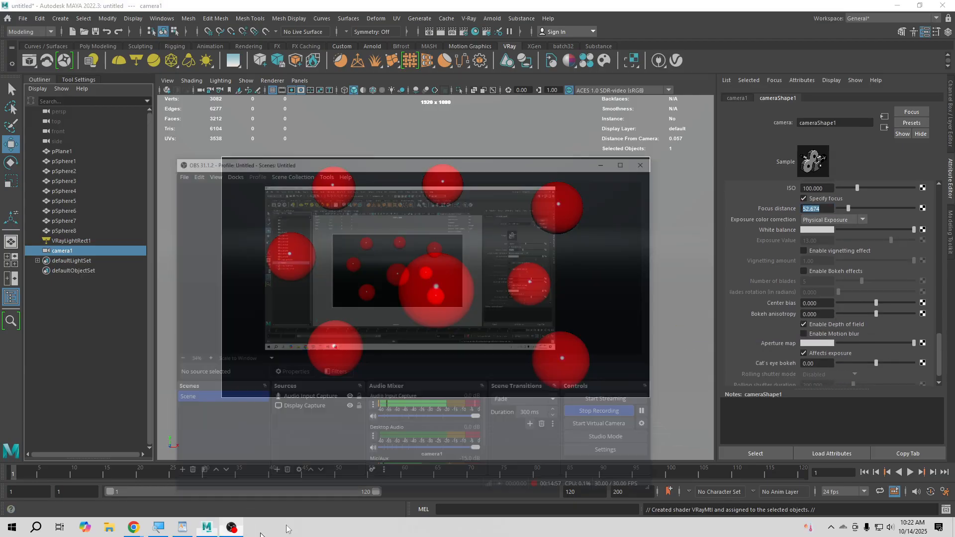